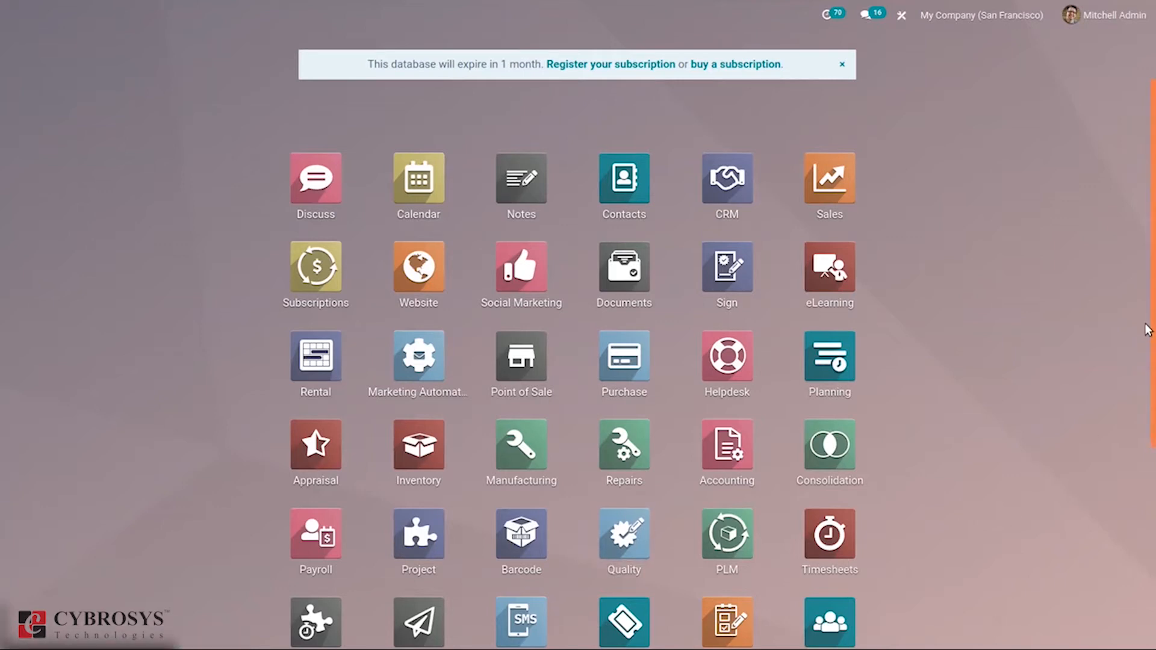
Step: Open the Website app from the home app grid to view its Analytics dashboard
{"action": "scroll", "coordinate": [1146, 359], "scroll_direction": "down", "scroll_amount": 2}
{"action": "scroll", "coordinate": [1144, 319], "scroll_direction": "up", "scroll_amount": 2}
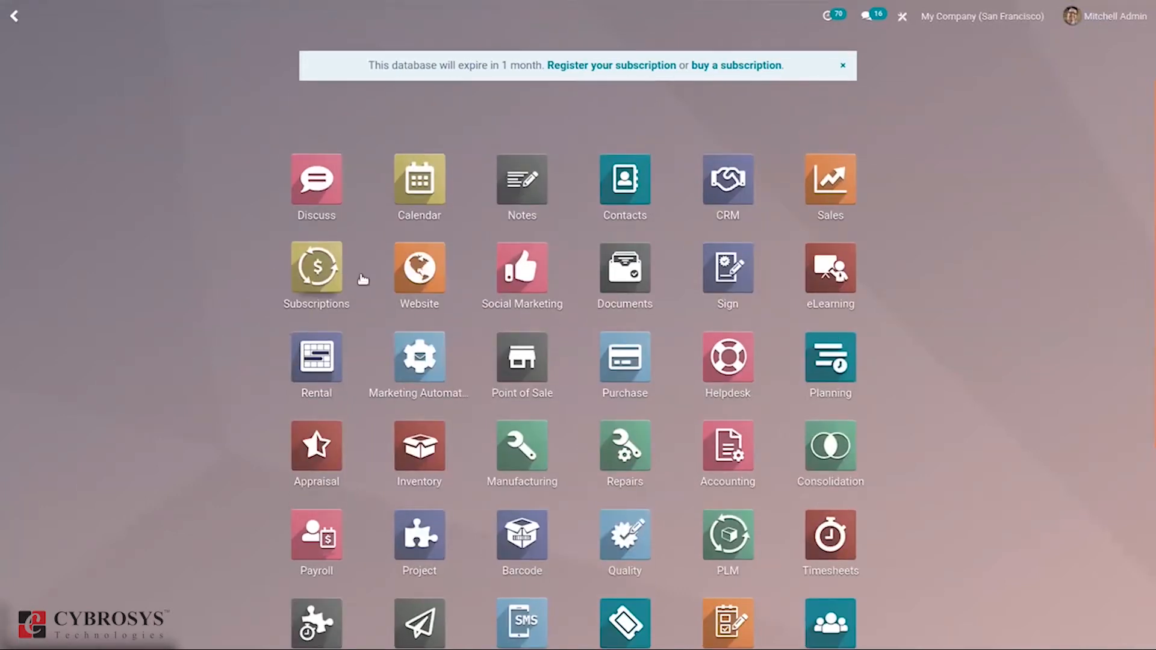
{"action": "left_click", "coordinate": [406, 292]}
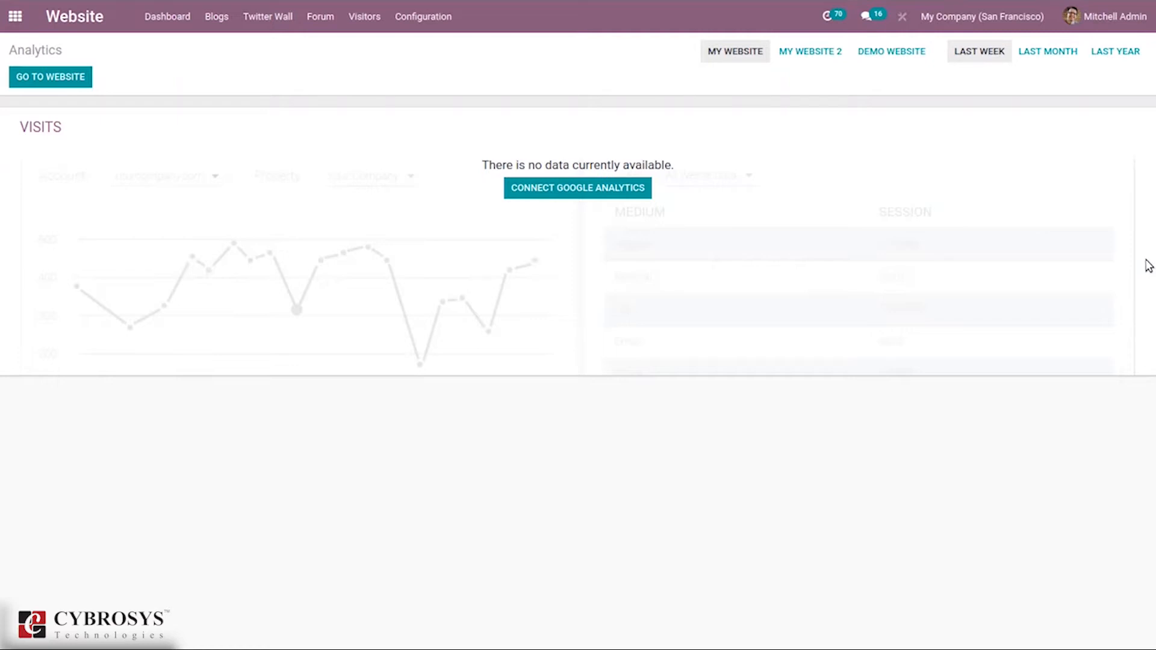
Step: Review the Google Analytics Tracking ID and Client ID form, cancel it, and show Configuration
{"action": "left_click", "coordinate": [571, 191]}
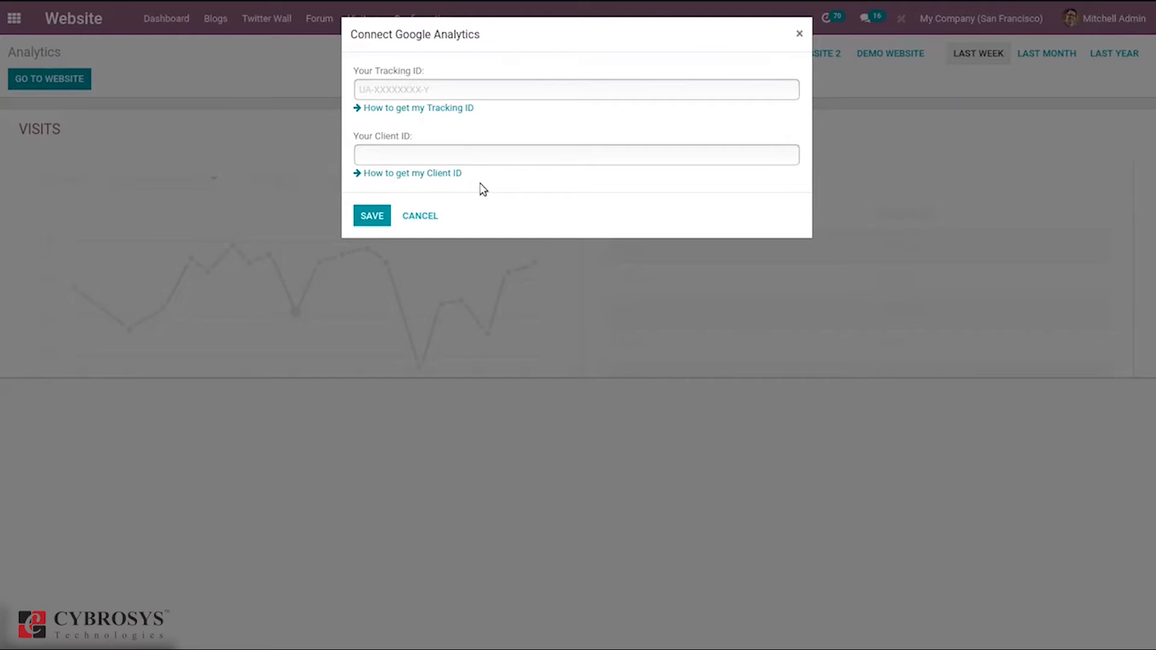
{"action": "left_click", "coordinate": [421, 216]}
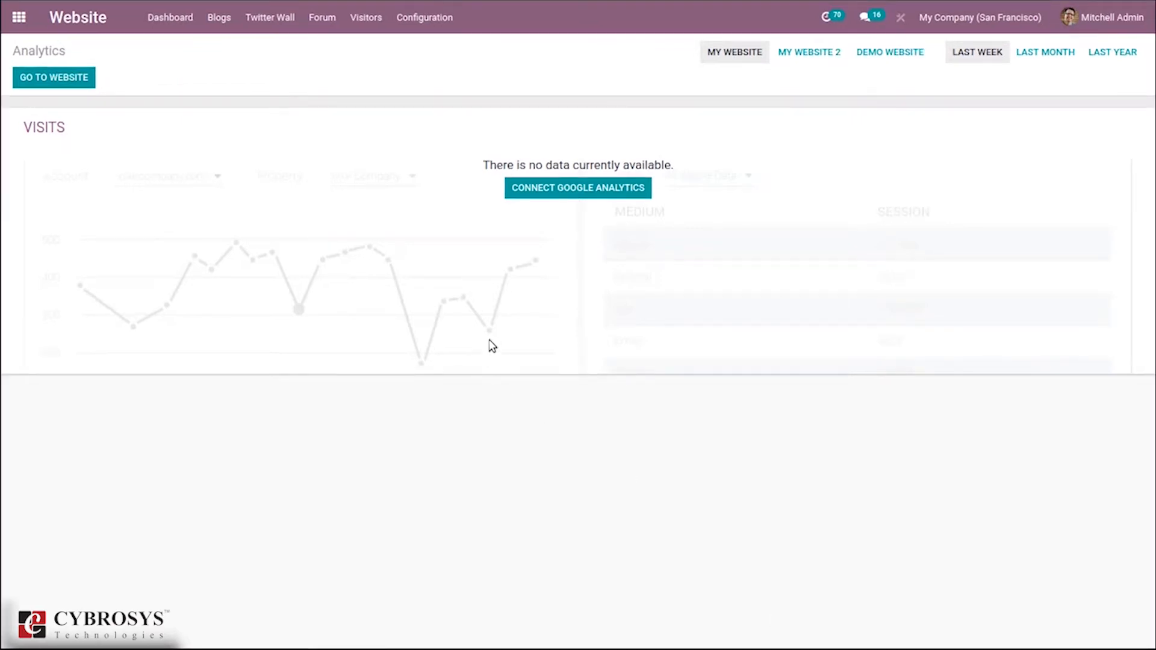
{"action": "left_click", "coordinate": [416, 17]}
Step: In Website Settings, review the three websites, keep My Website, and start creating a new website
{"action": "left_click", "coordinate": [424, 53]}
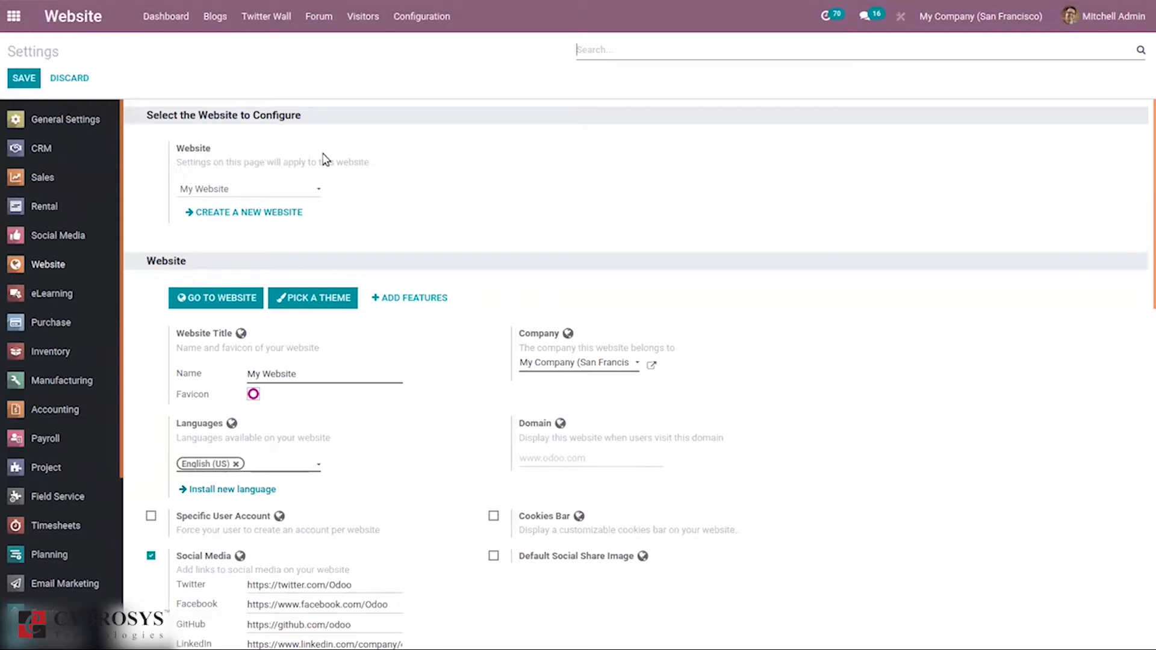
{"action": "left_click", "coordinate": [248, 191]}
{"action": "left_click", "coordinate": [424, 187]}
{"action": "left_click", "coordinate": [246, 191]}
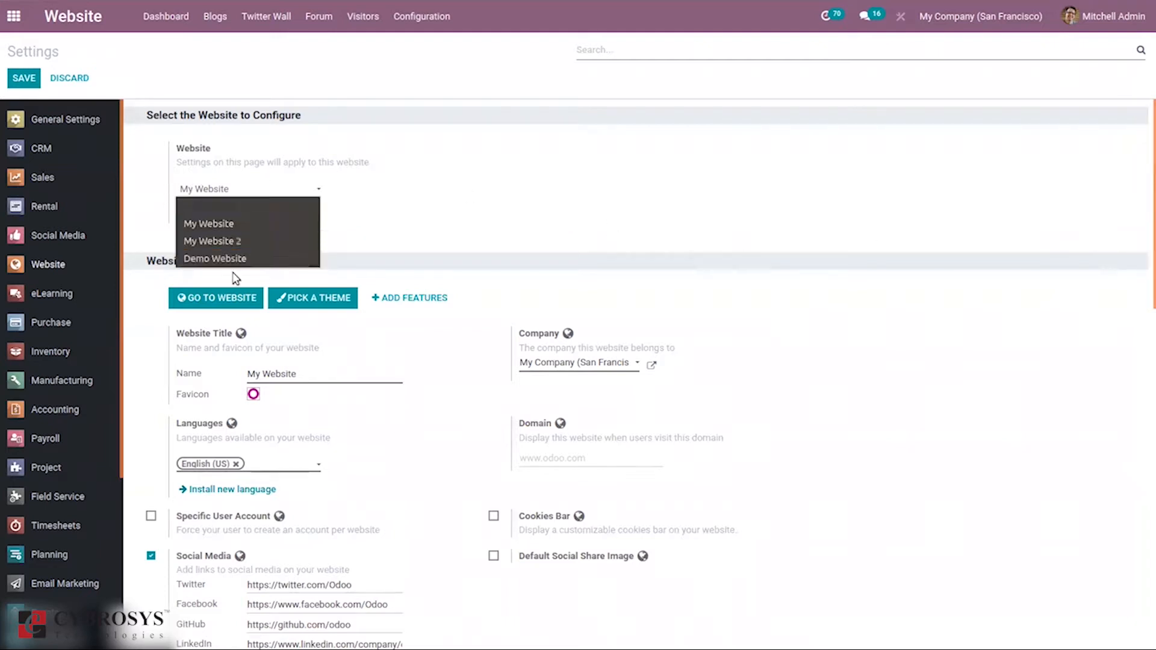
{"action": "left_click", "coordinate": [387, 234]}
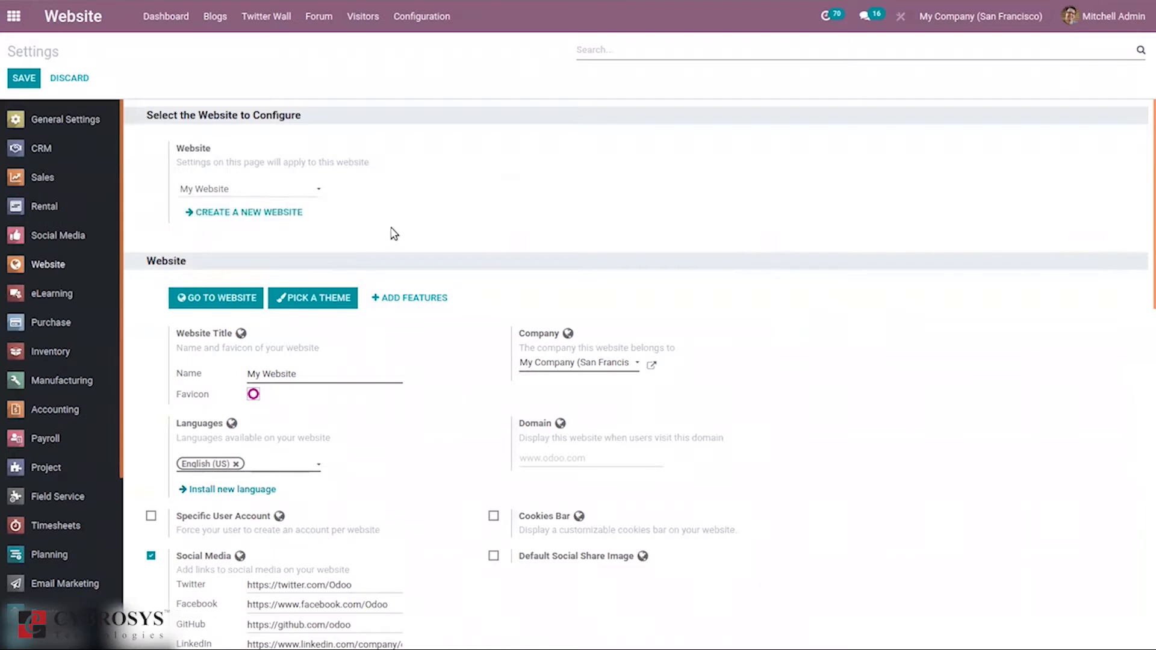
{"action": "left_click", "coordinate": [242, 220]}
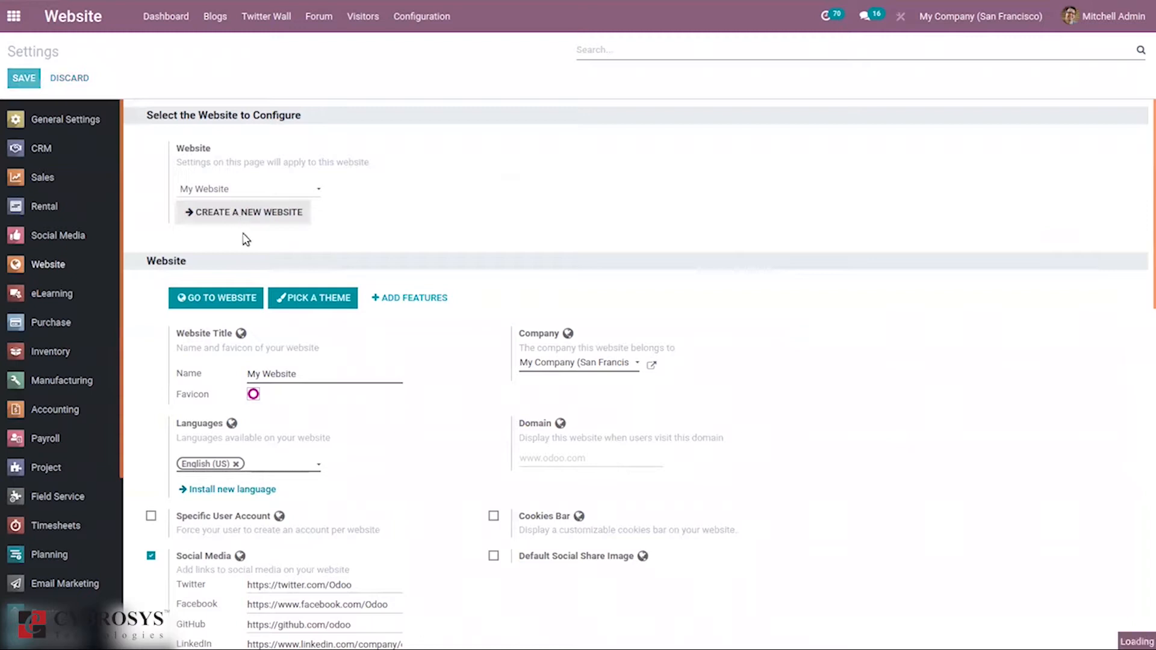
{"action": "left_click", "coordinate": [212, 204]}
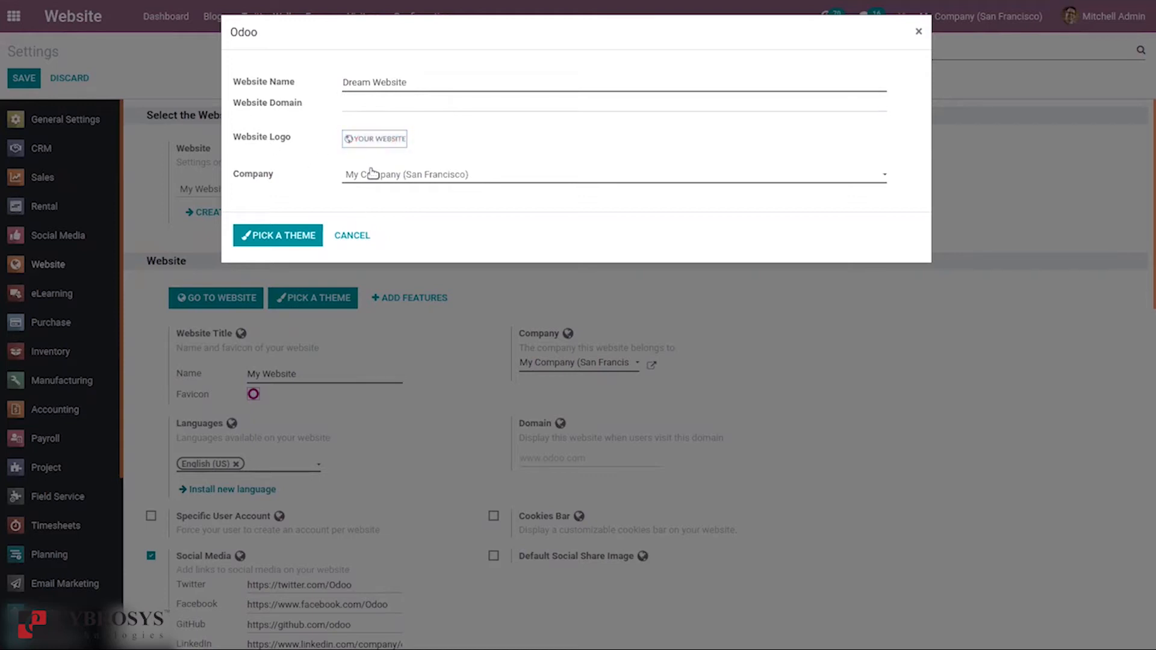
Step: Name the new website Dream Website and apply the Default theme
{"action": "left_click", "coordinate": [271, 235]}
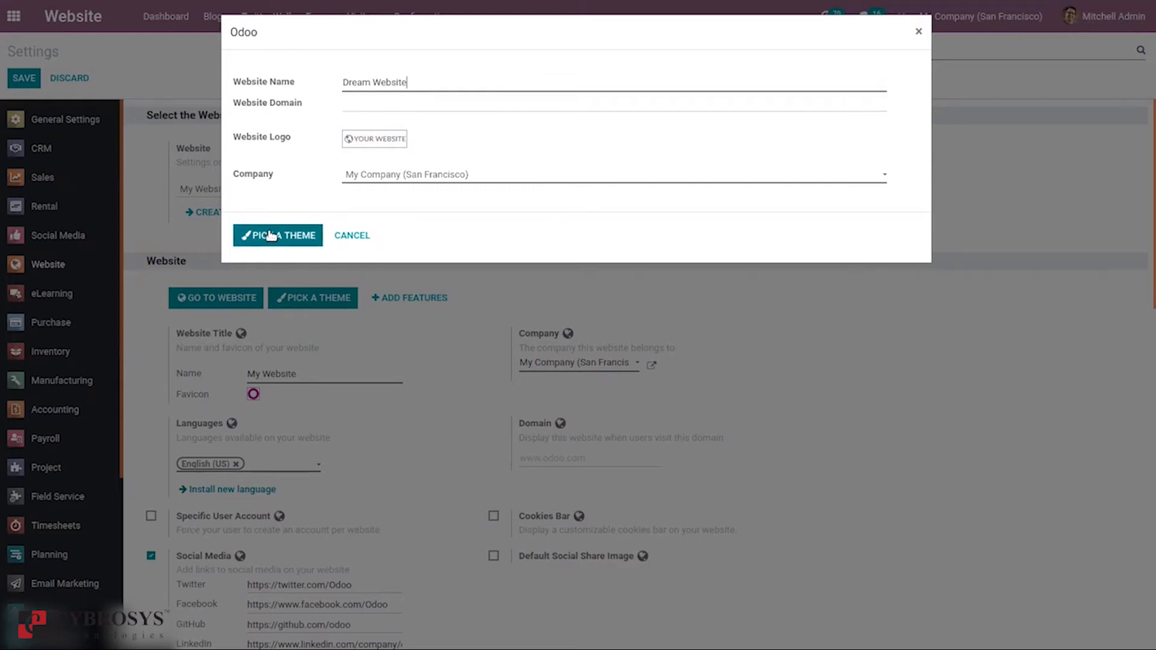
{"action": "left_click", "coordinate": [271, 235]}
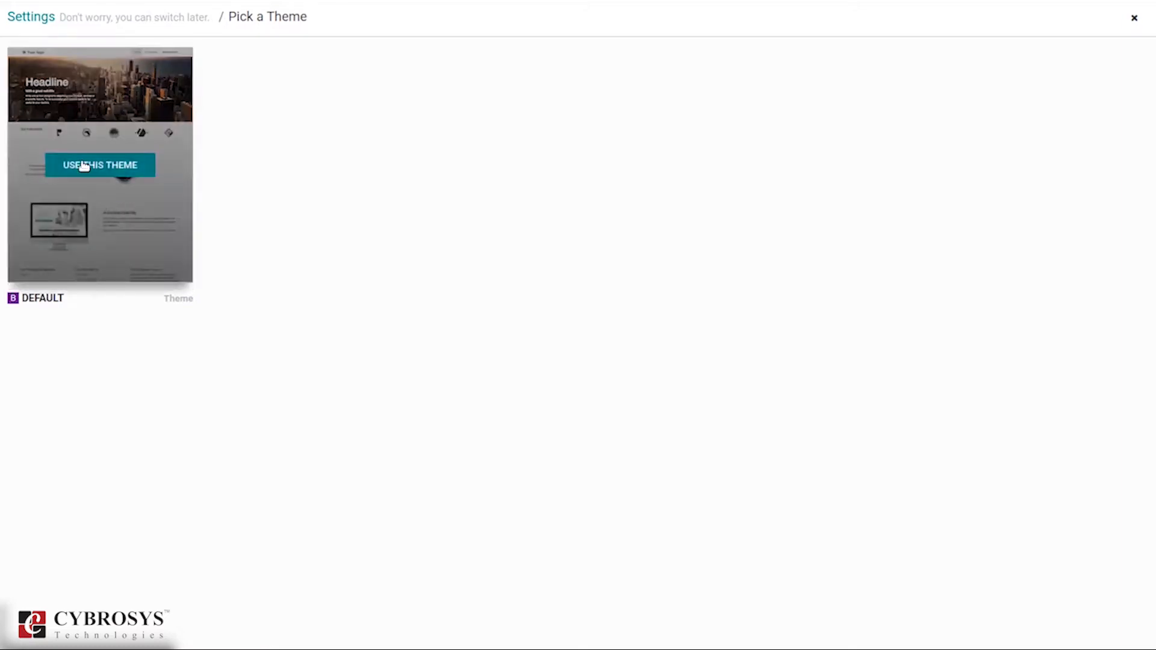
{"action": "left_click", "coordinate": [84, 166]}
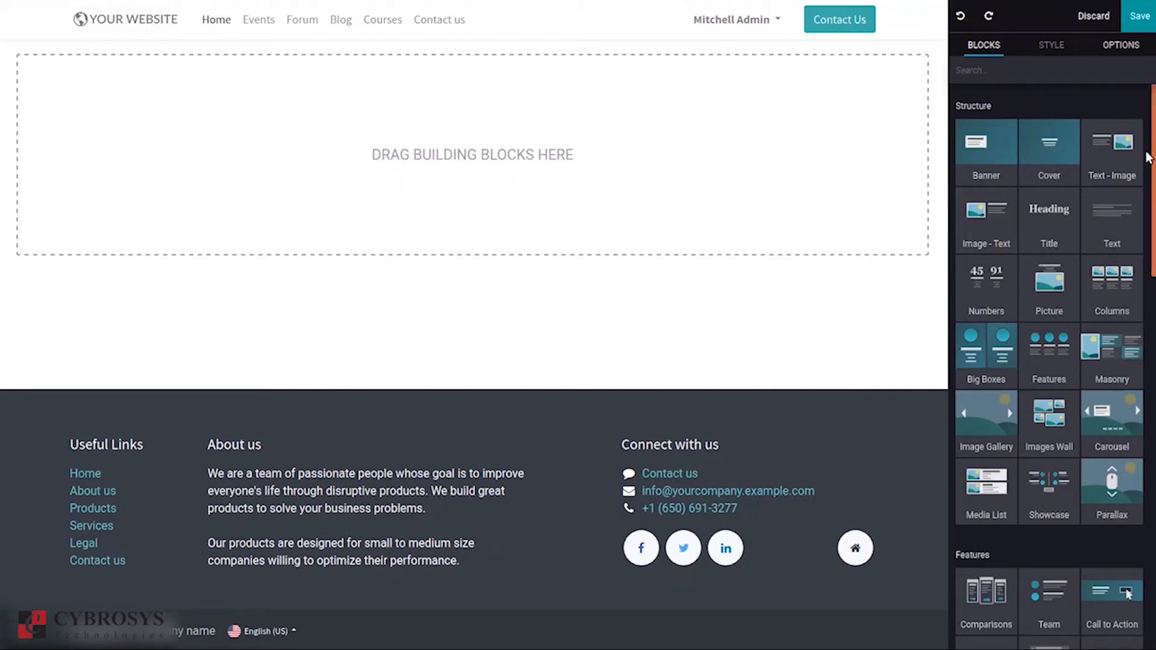
Step: Add a Title block and a Big Boxes section of two colour blocks to the empty home page
{"action": "mouse_move", "coordinate": [1147, 152]}
{"action": "left_mouse_down"}
{"action": "mouse_move", "coordinate": [1146, 516]}
{"action": "mouse_move", "coordinate": [1147, 143]}
{"action": "left_mouse_up"}
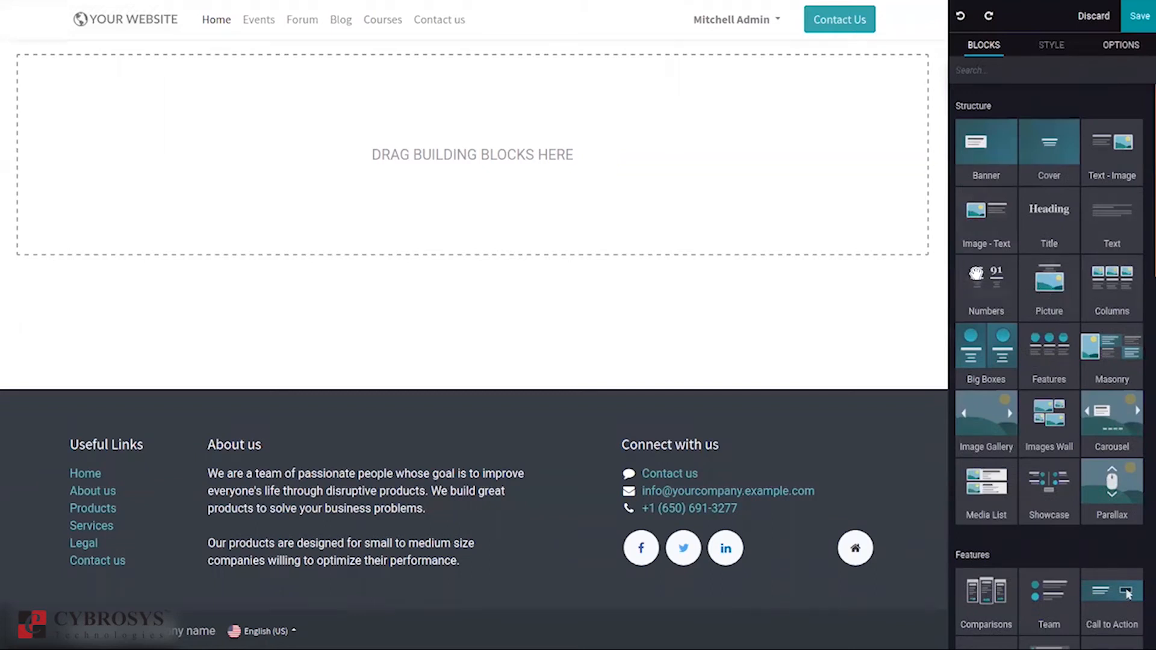
{"action": "left_click_drag", "start_coordinate": [1040, 230], "coordinate": [733, 212]}
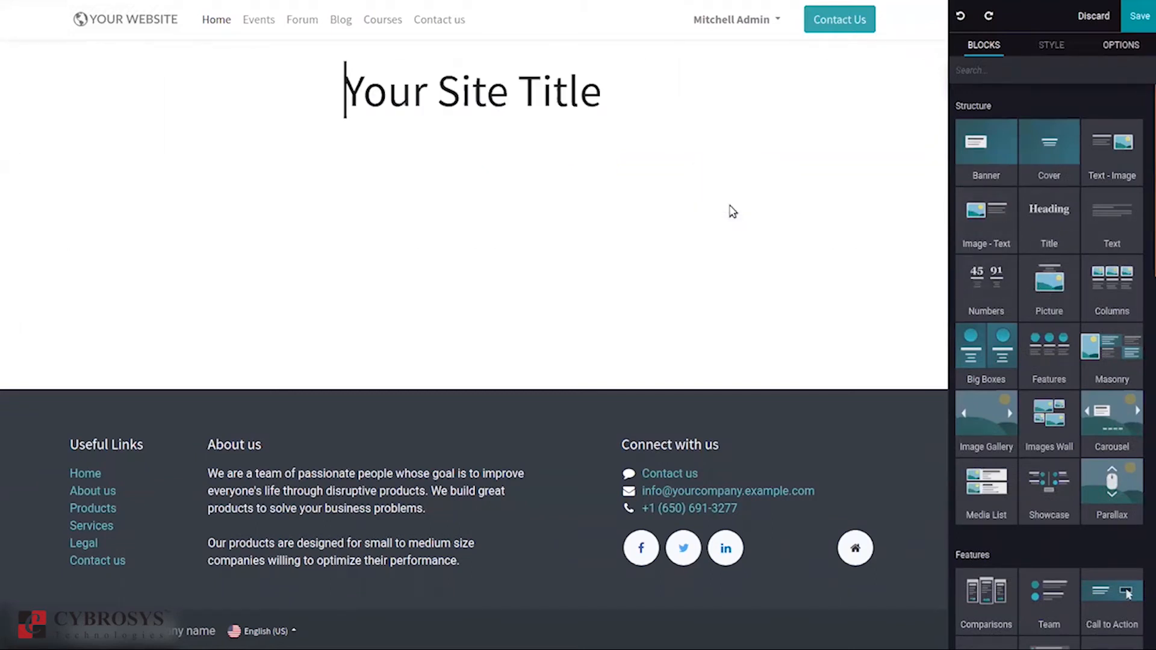
{"action": "left_click_drag", "start_coordinate": [621, 99], "coordinate": [591, 89]}
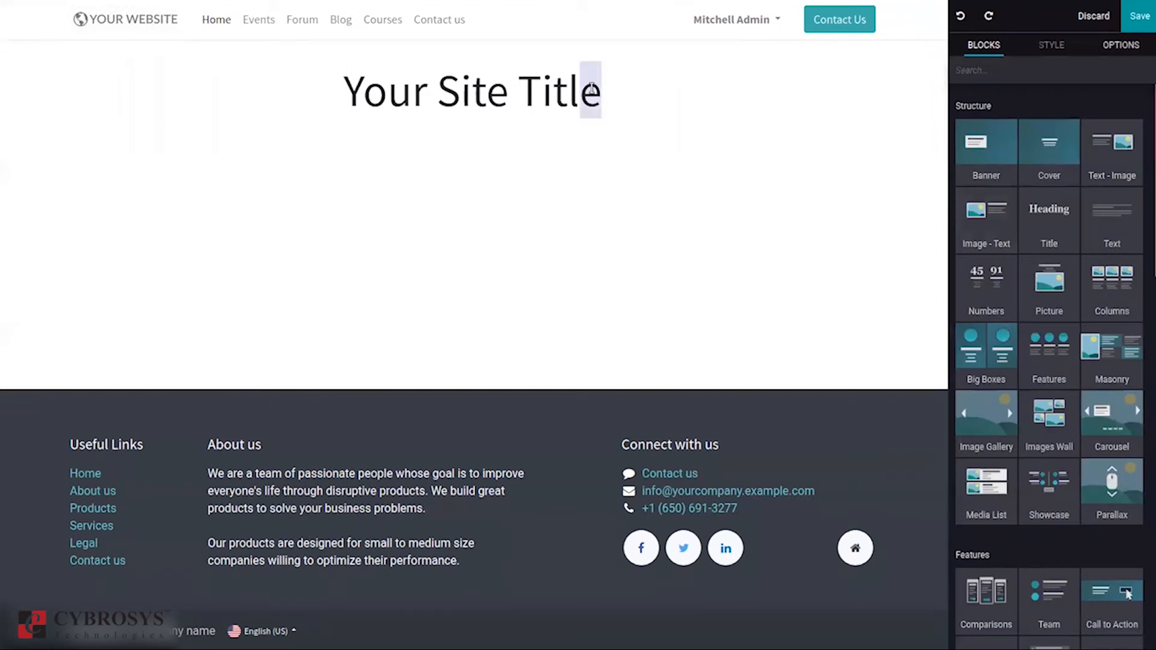
{"action": "left_click", "coordinate": [967, 49]}
{"action": "left_click_drag", "start_coordinate": [999, 364], "coordinate": [729, 283]}
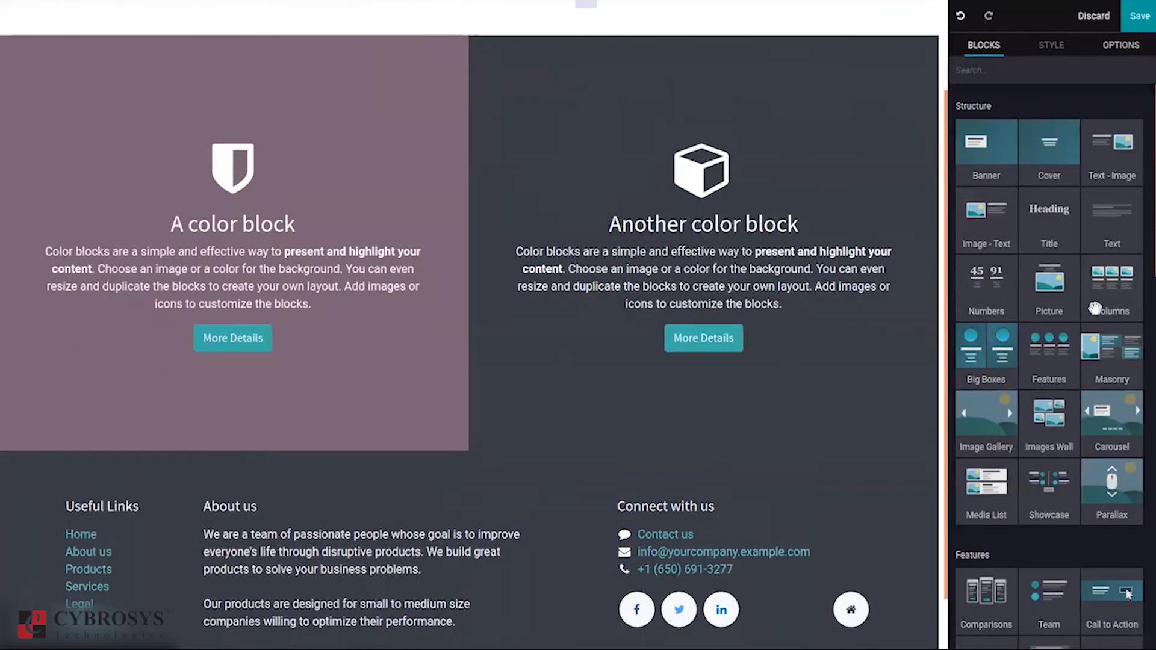
{"action": "scroll", "coordinate": [1147, 259], "scroll_direction": "down", "scroll_amount": 1}
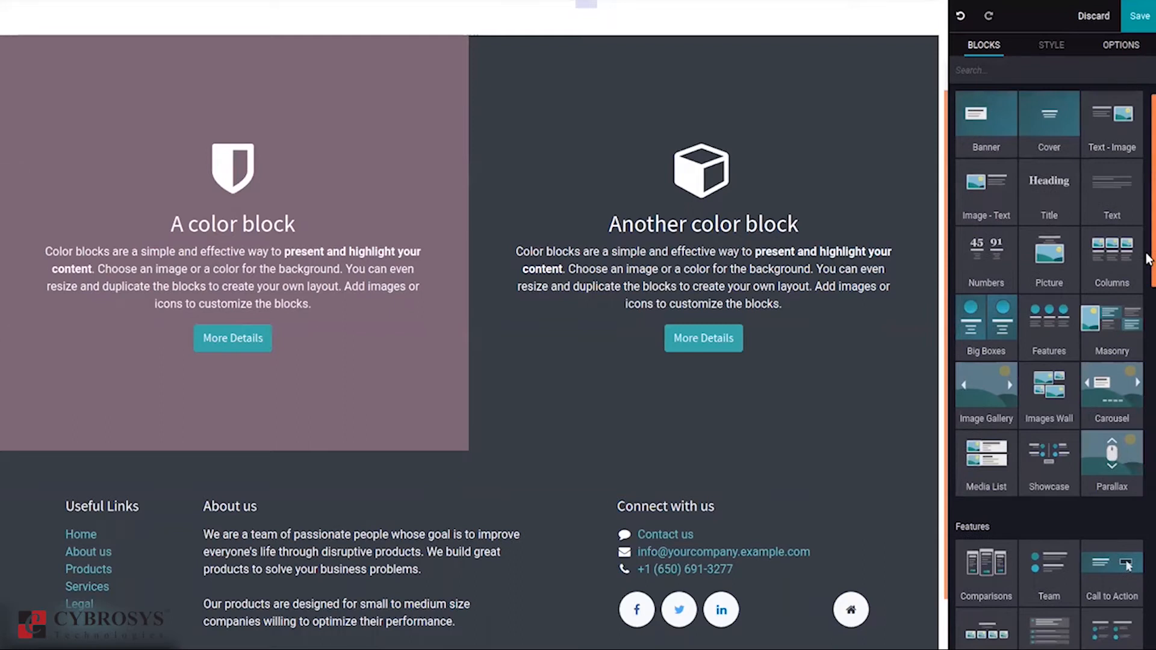
{"action": "scroll", "coordinate": [1147, 259], "scroll_direction": "up", "scroll_amount": 1}
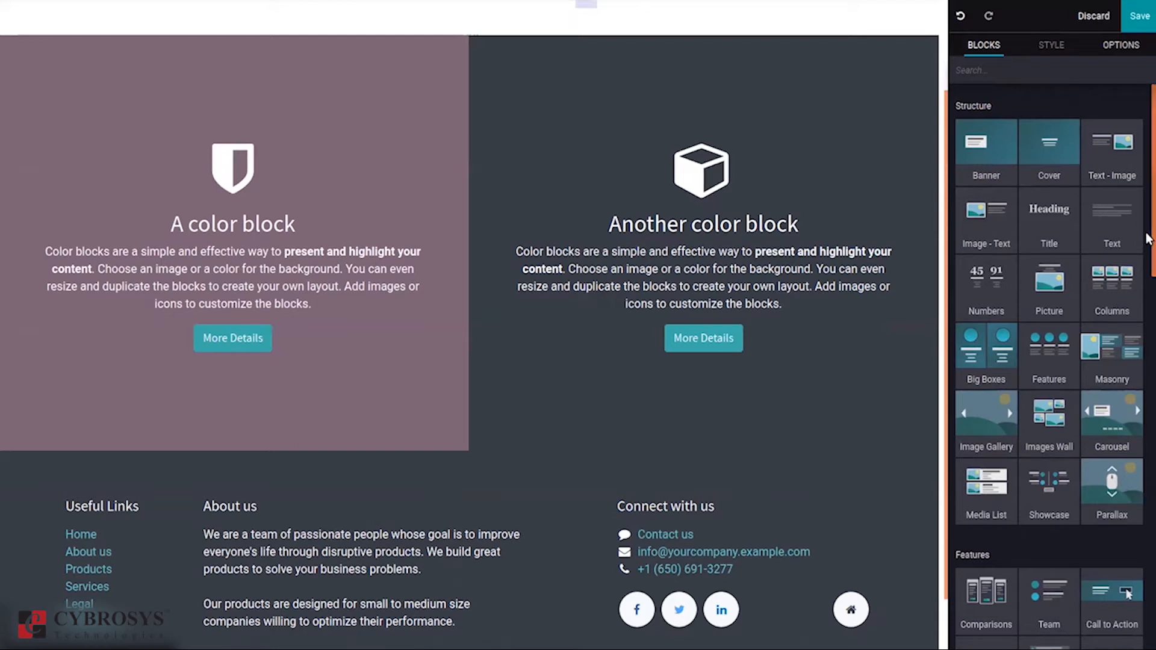
Step: Add the Steps and Pricelist blocks, then drop a bar chart into the Main Course column
{"action": "left_click_drag", "start_coordinate": [1148, 238], "coordinate": [1148, 375]}
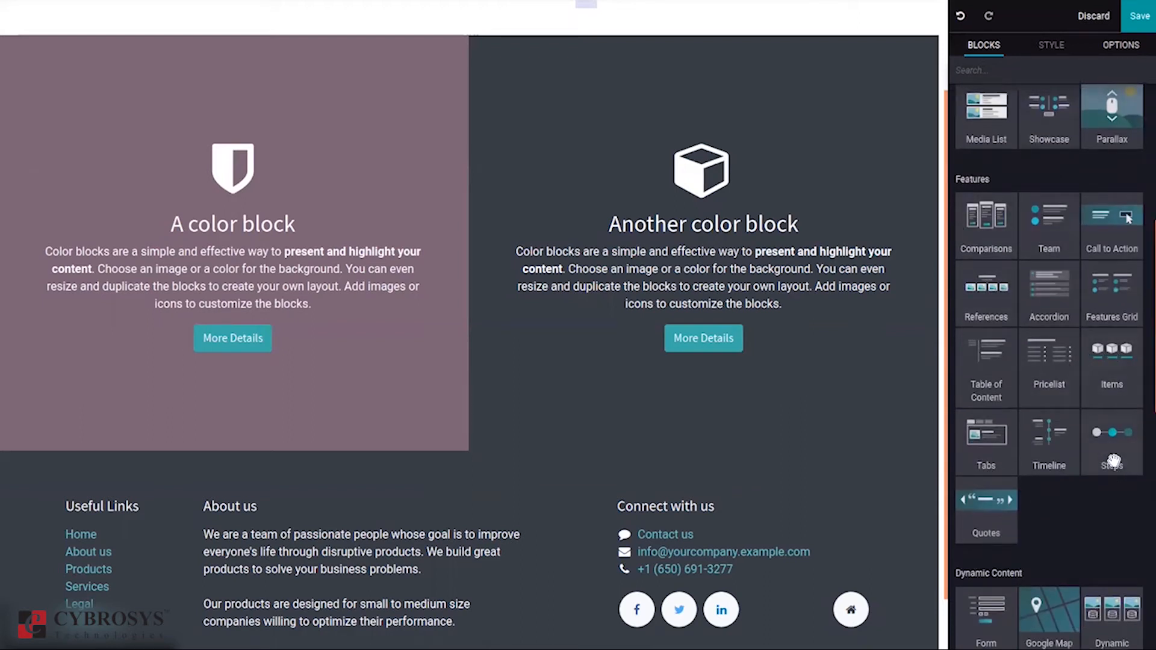
{"action": "left_click_drag", "start_coordinate": [1112, 463], "coordinate": [787, 331]}
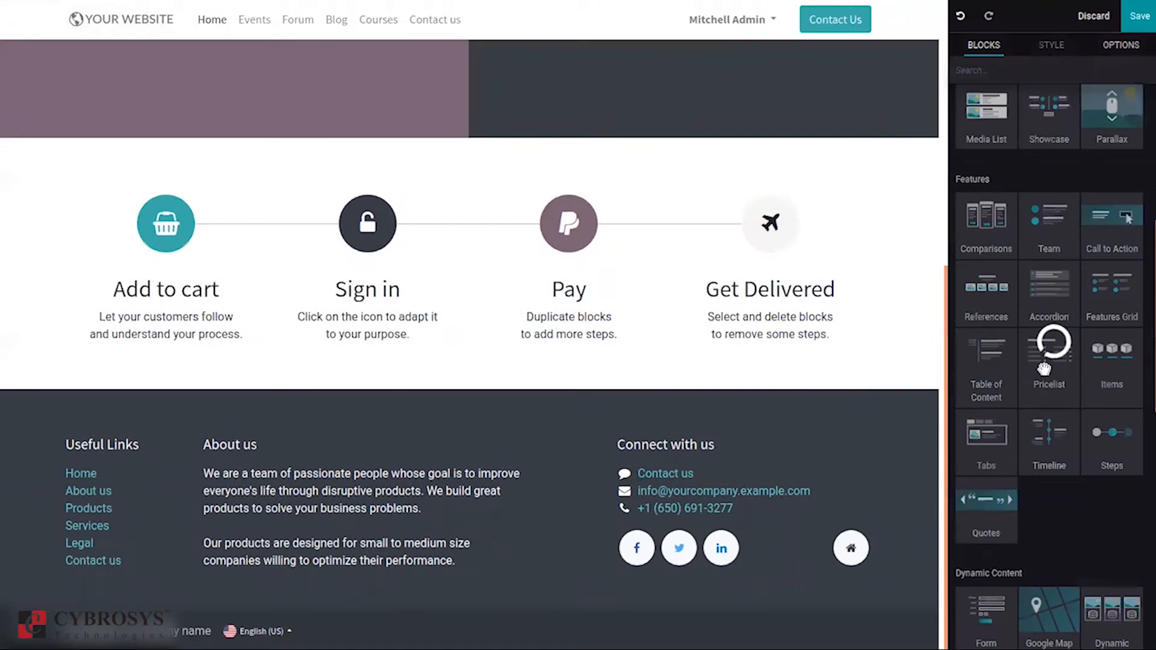
{"action": "left_click_drag", "start_coordinate": [1044, 369], "coordinate": [807, 263]}
{"action": "left_click_drag", "start_coordinate": [1148, 284], "coordinate": [1148, 474]}
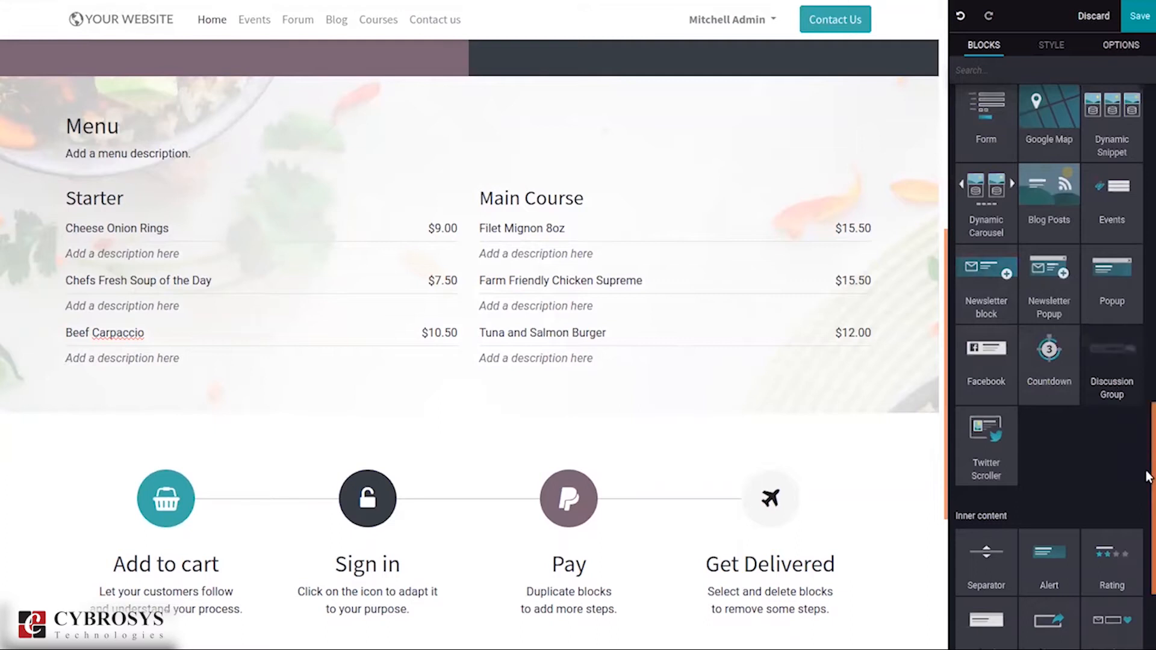
{"action": "left_click_drag", "start_coordinate": [1149, 467], "coordinate": [1146, 568]}
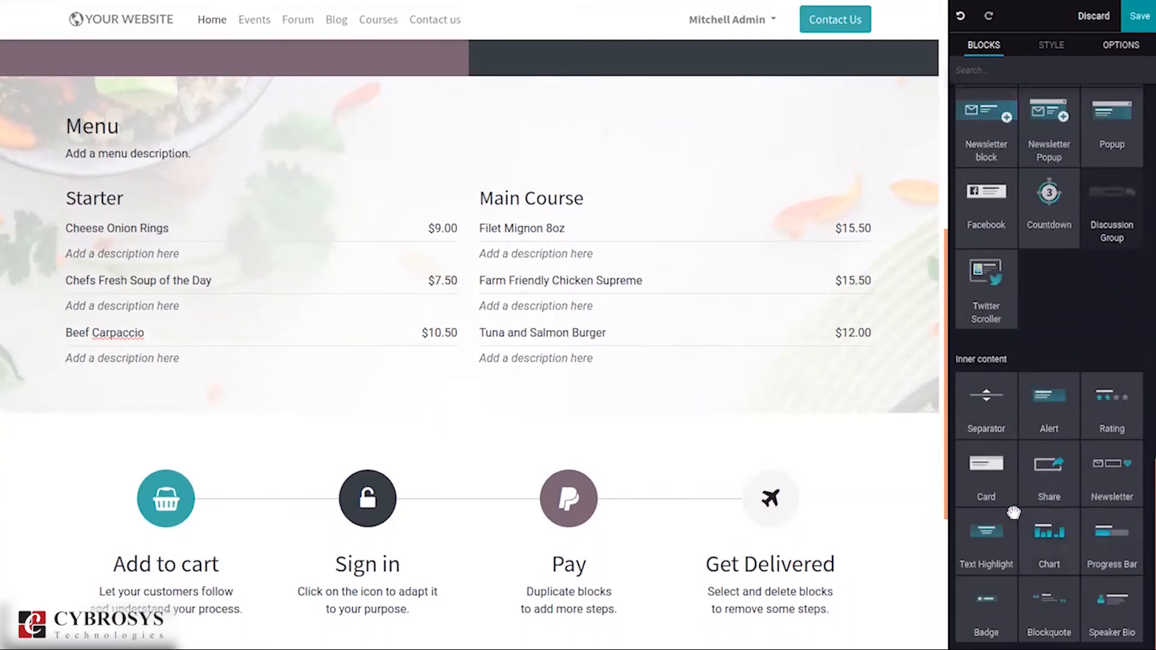
{"action": "left_click_drag", "start_coordinate": [1044, 533], "coordinate": [716, 405]}
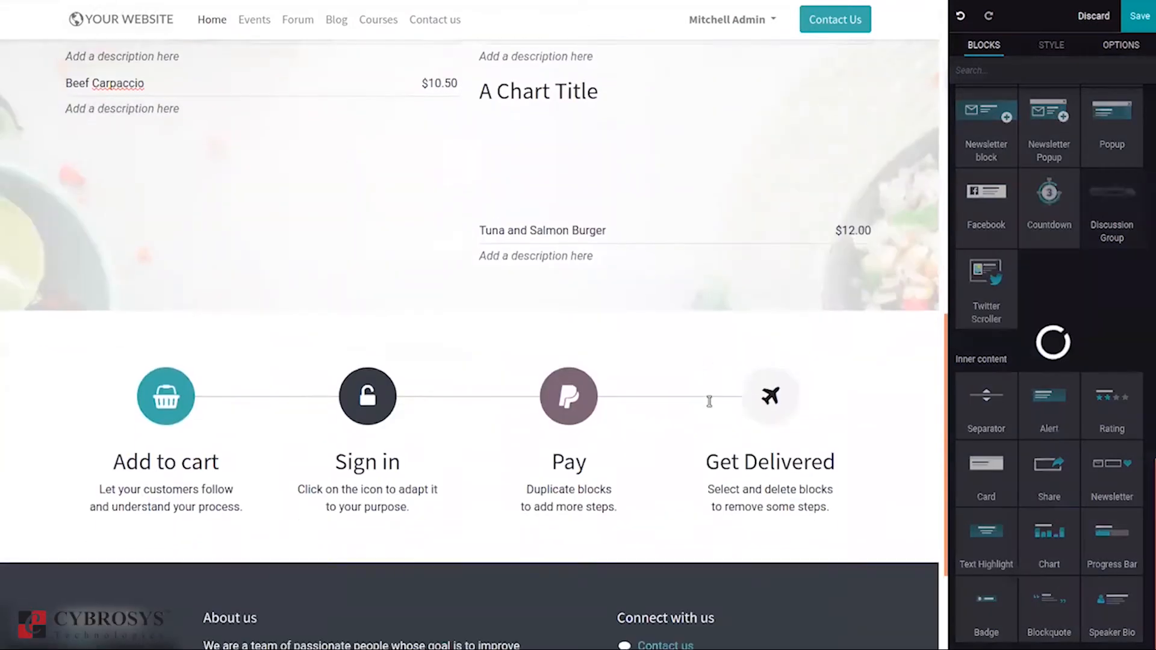
{"action": "left_click_drag", "start_coordinate": [1147, 508], "coordinate": [1146, 249]}
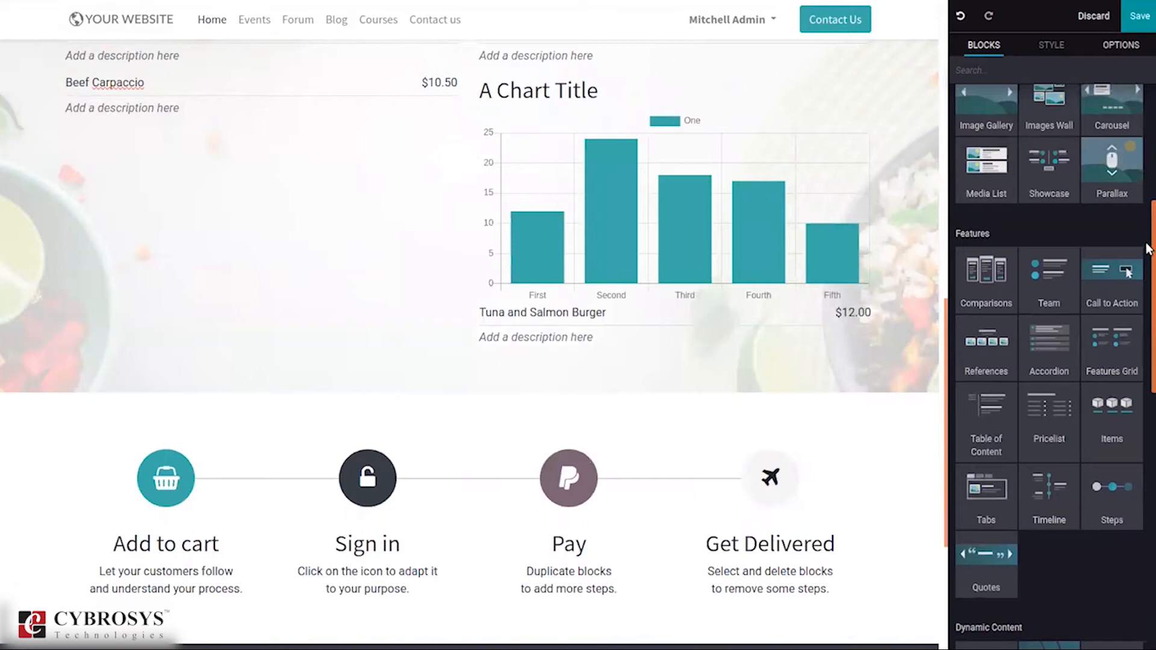
{"action": "left_click_drag", "start_coordinate": [1146, 248], "coordinate": [1147, 95]}
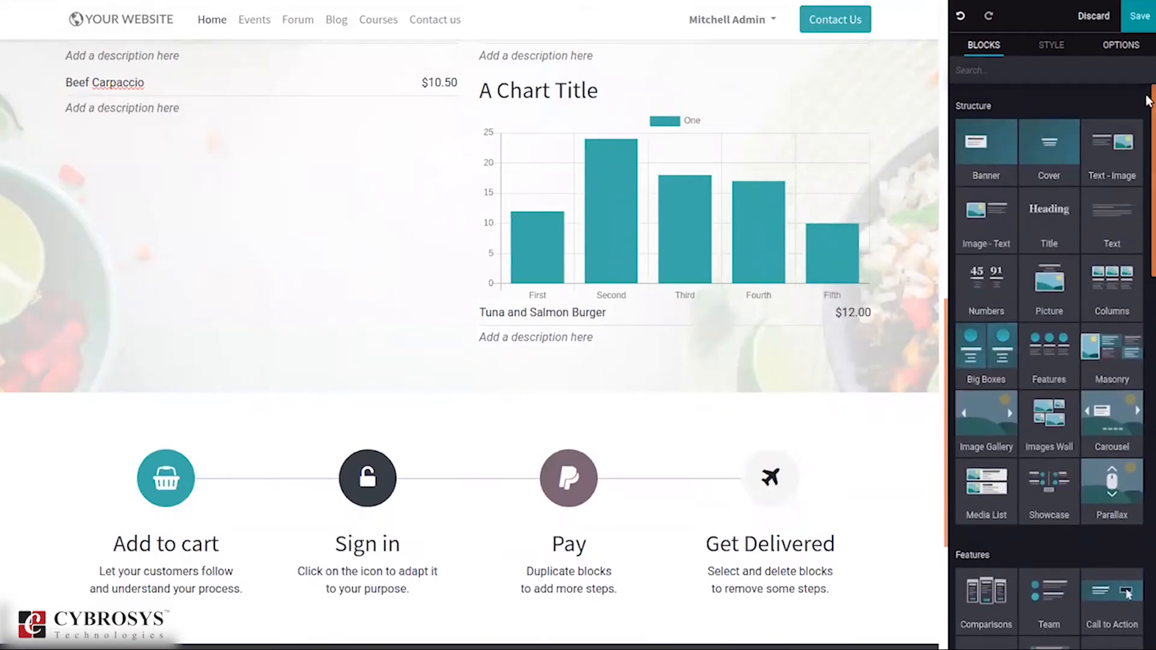
Step: Select the chart and set the Pricelist section's Columns option to 5
{"action": "left_click", "coordinate": [599, 168]}
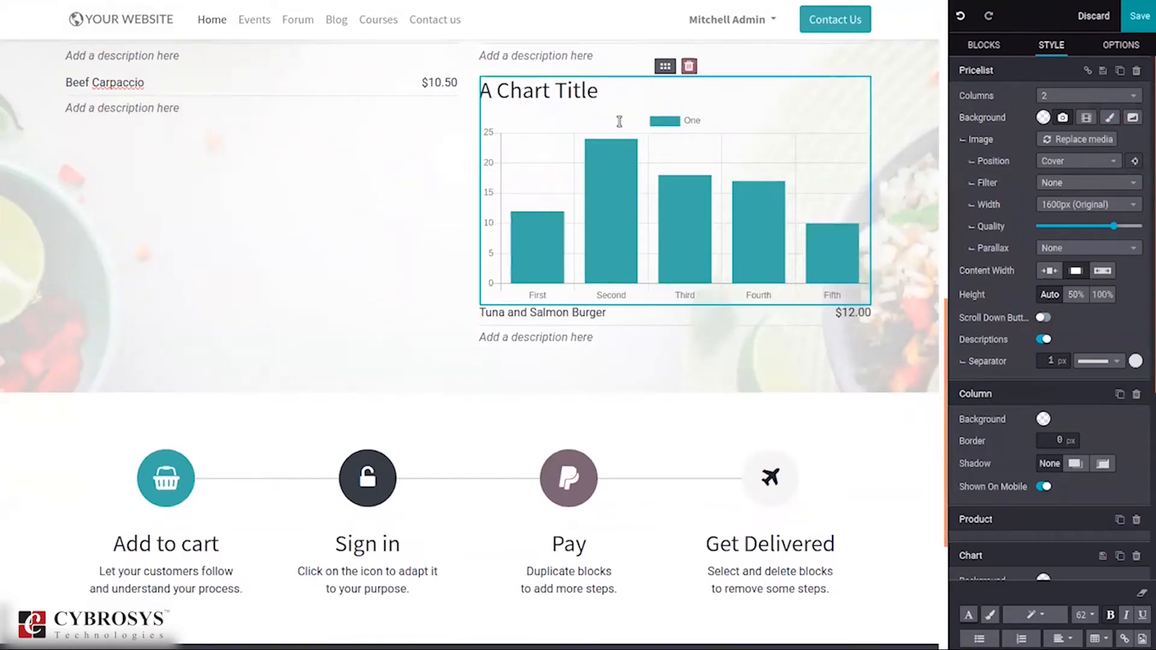
{"action": "left_click", "coordinate": [1061, 97]}
{"action": "left_click", "coordinate": [1054, 244]}
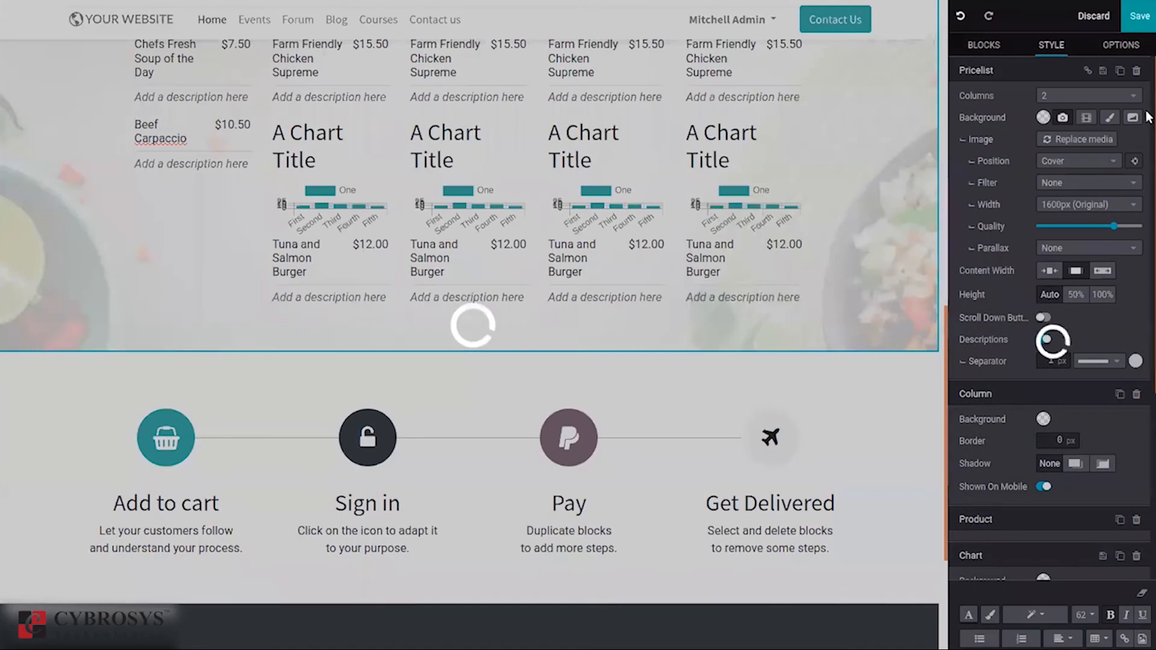
{"action": "left_click_drag", "start_coordinate": [1150, 128], "coordinate": [1148, 328]}
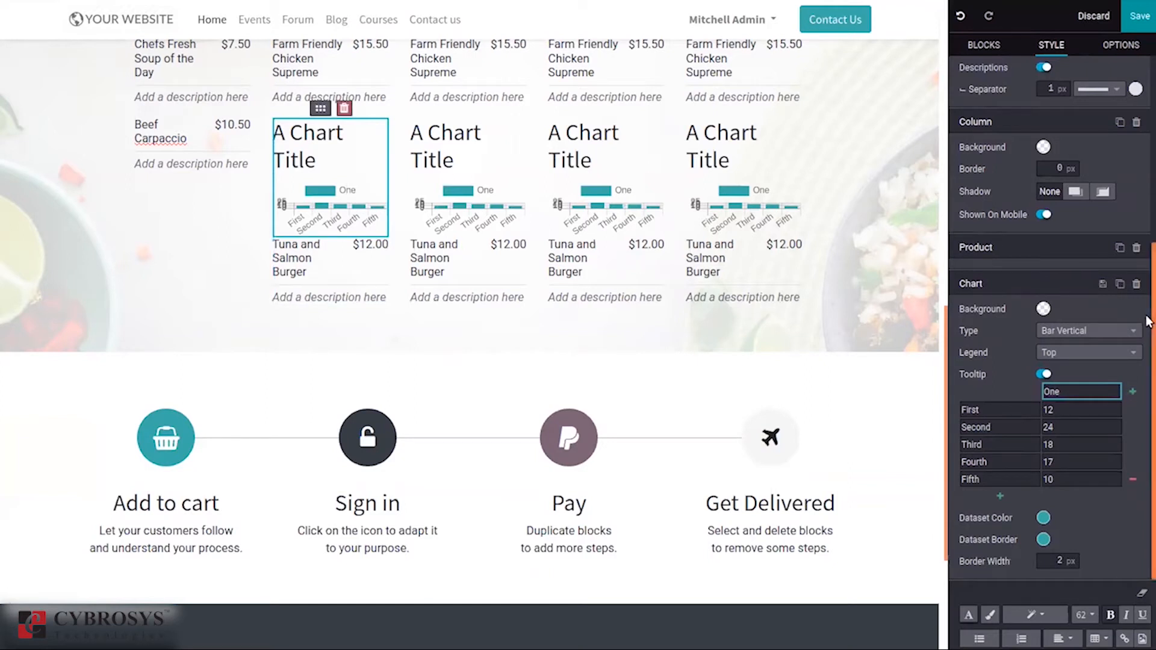
{"action": "scroll", "coordinate": [1144, 322], "scroll_direction": "up", "scroll_amount": 5}
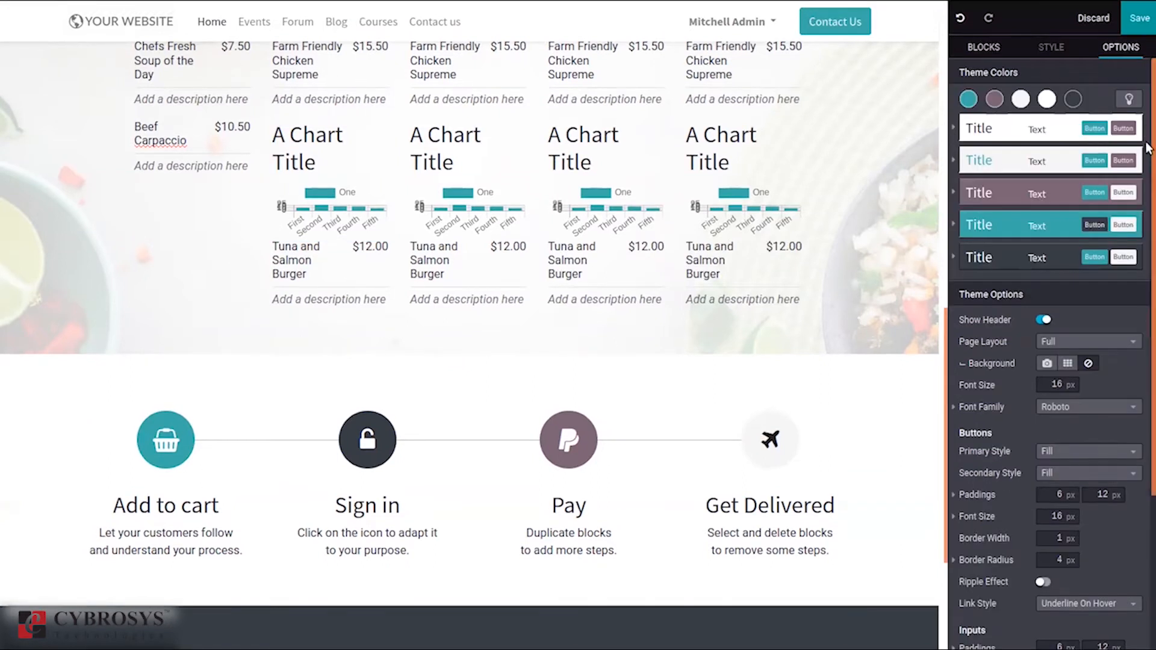
Step: Save the Dream Website homepage edits and exit the editor
{"action": "scroll", "coordinate": [1147, 148], "scroll_direction": "down", "scroll_amount": 5}
{"action": "scroll", "coordinate": [1144, 124], "scroll_direction": "up", "scroll_amount": 6}
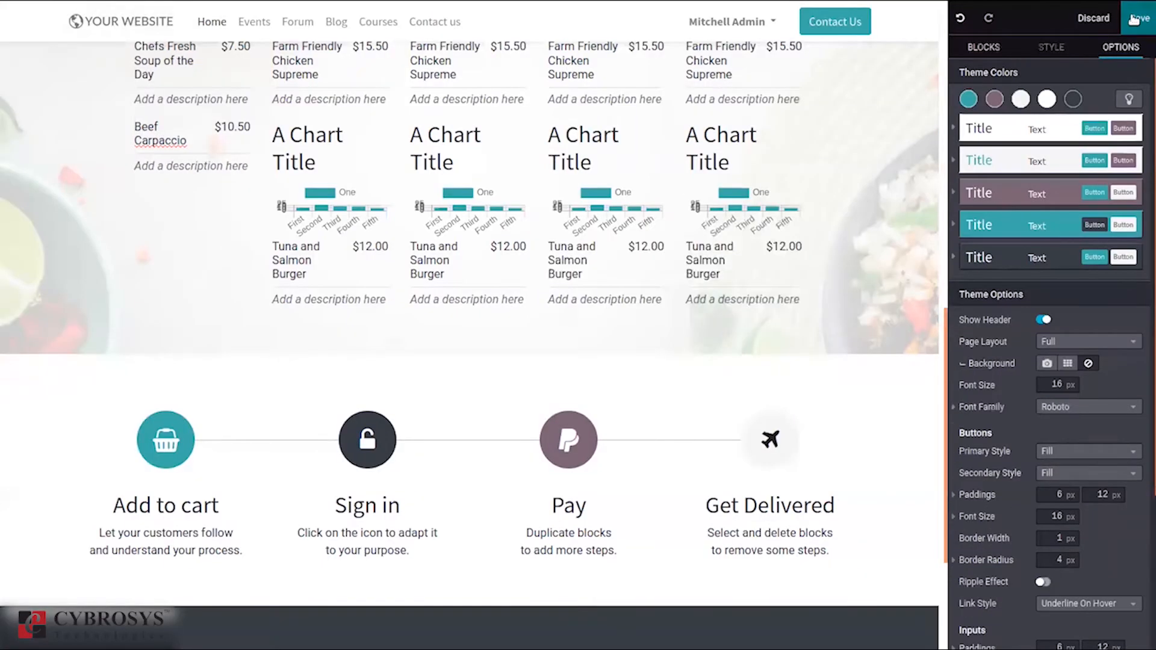
{"action": "left_click", "coordinate": [1134, 19]}
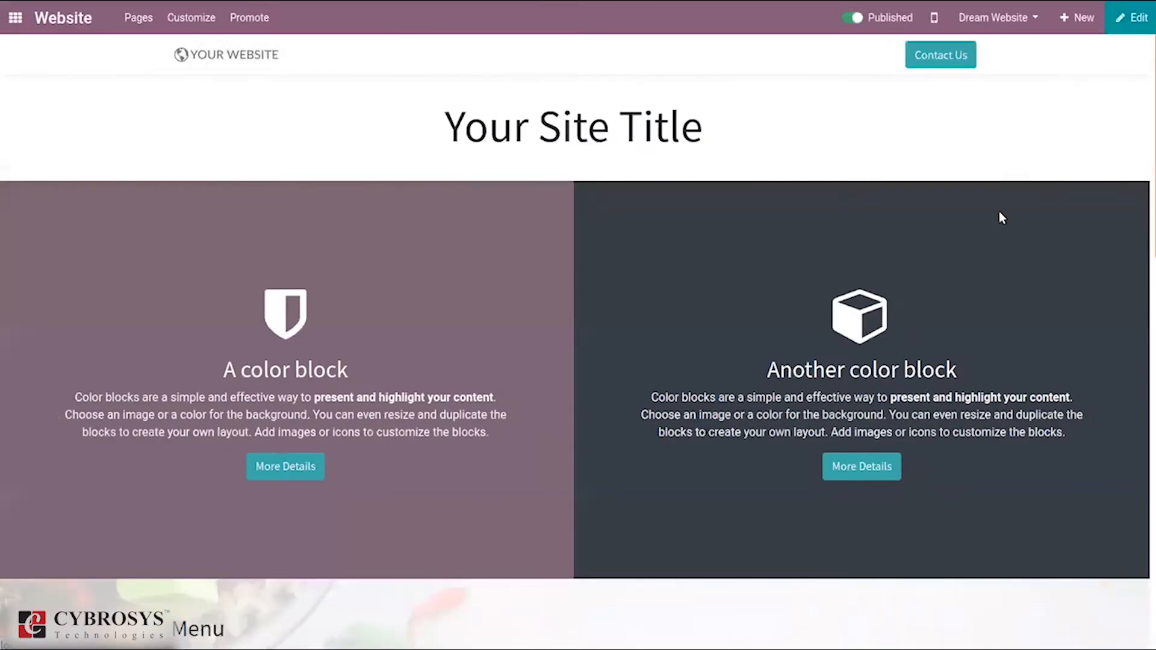
{"action": "left_click_drag", "start_coordinate": [1148, 206], "coordinate": [1146, 113]}
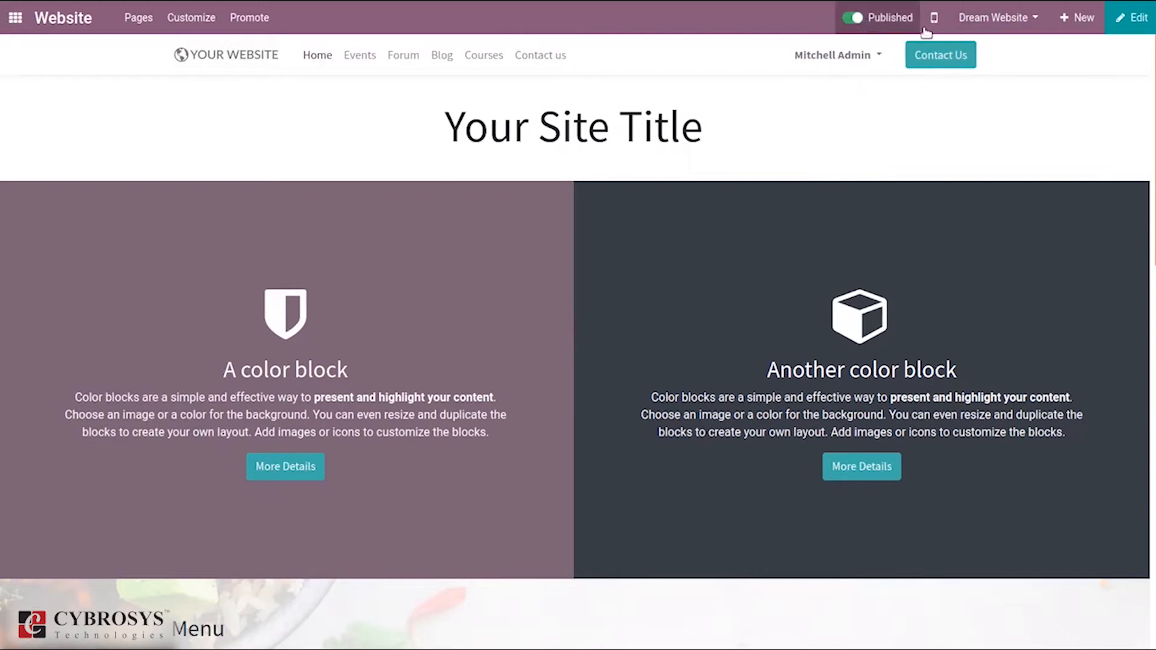
Step: Switch to My Website 2's homepage, then return to the Odoo apps menu
{"action": "left_click", "coordinate": [997, 19]}
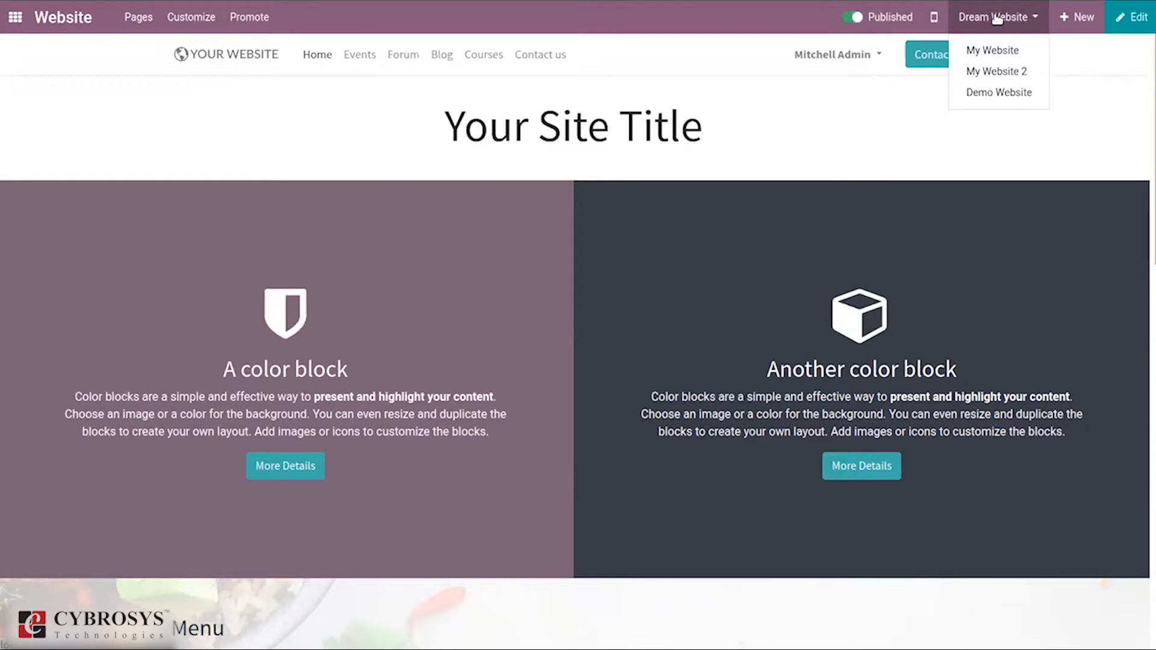
{"action": "left_click", "coordinate": [993, 74]}
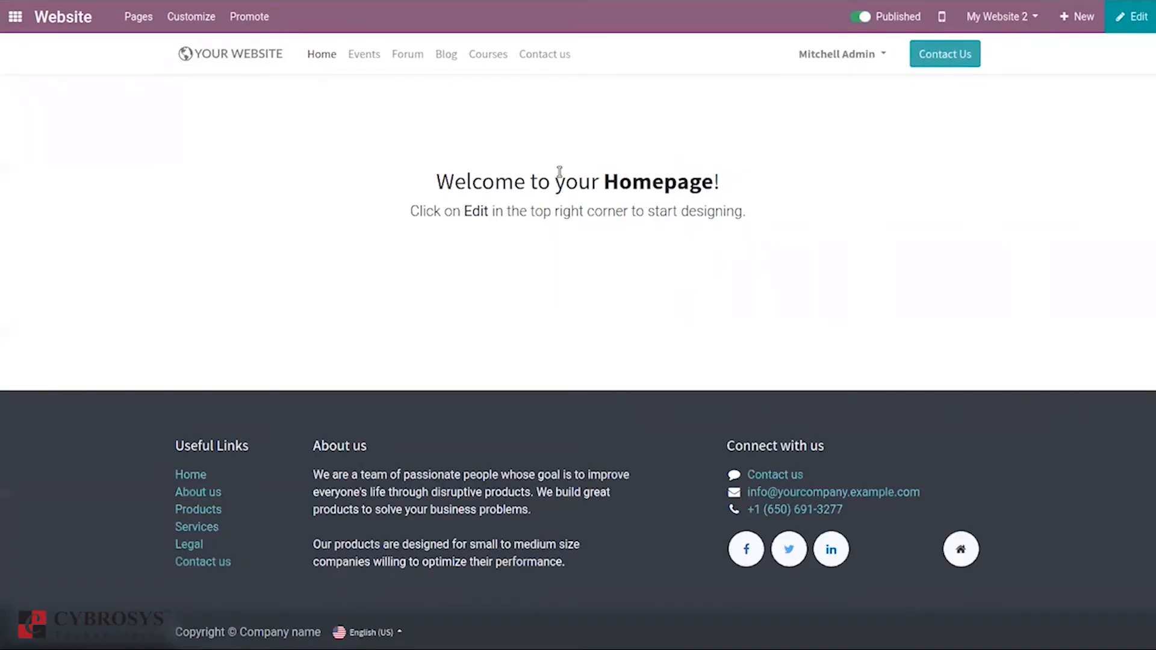
{"action": "left_click", "coordinate": [29, 16]}
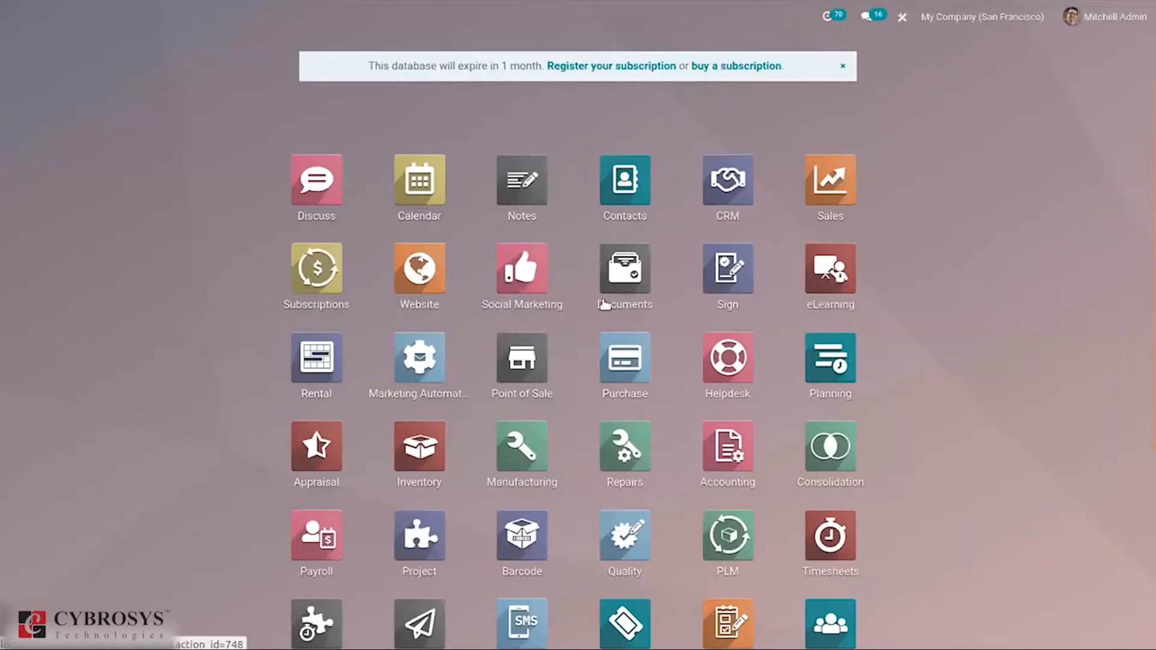
Step: Open Website Configuration > Settings with My Website selected and scroll through the Website section
{"action": "left_click", "coordinate": [420, 267]}
{"action": "left_click", "coordinate": [421, 24]}
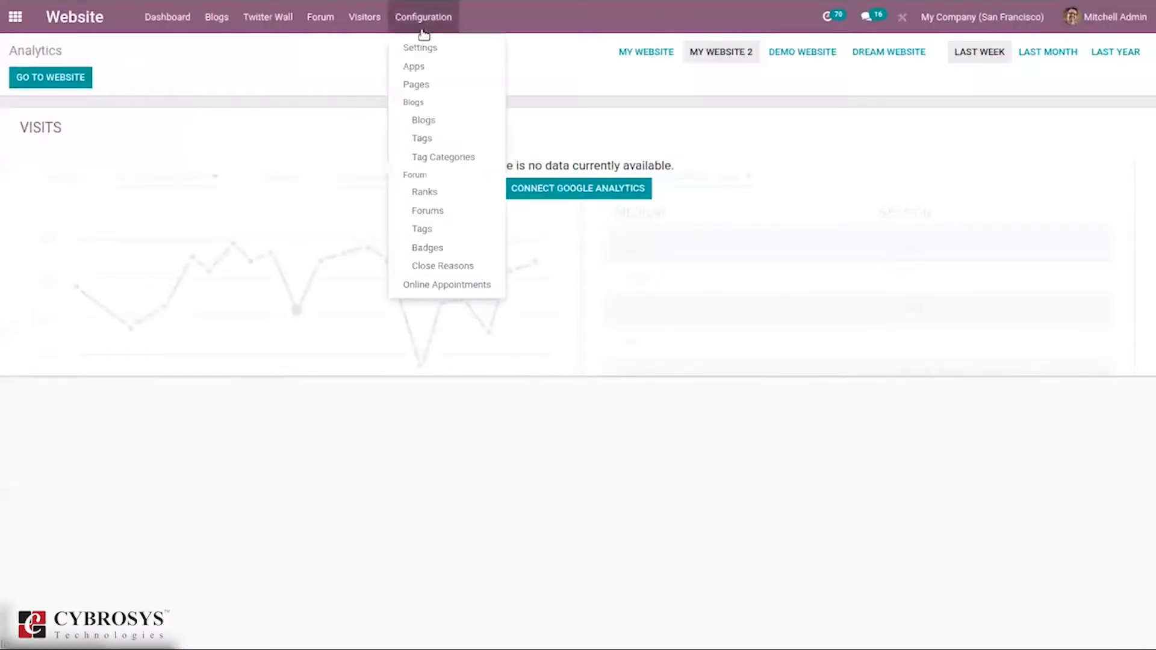
{"action": "left_click", "coordinate": [437, 52]}
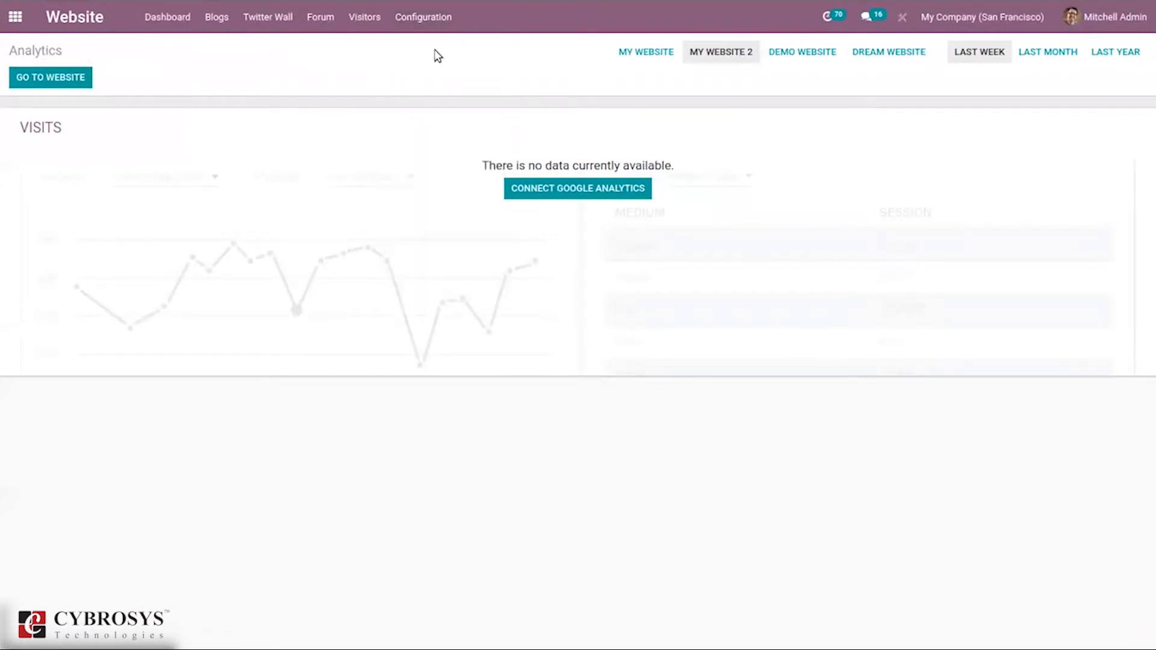
{"action": "left_click", "coordinate": [205, 189]}
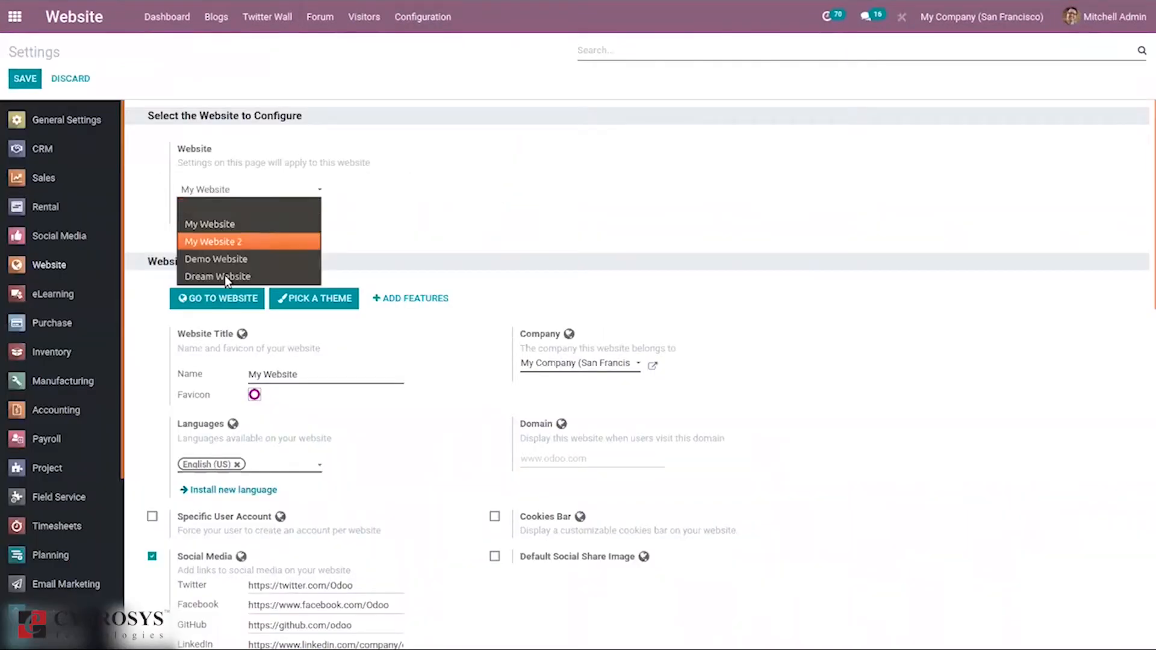
{"action": "left_click", "coordinate": [418, 233]}
{"action": "left_click_drag", "start_coordinate": [1147, 251], "coordinate": [1150, 297]}
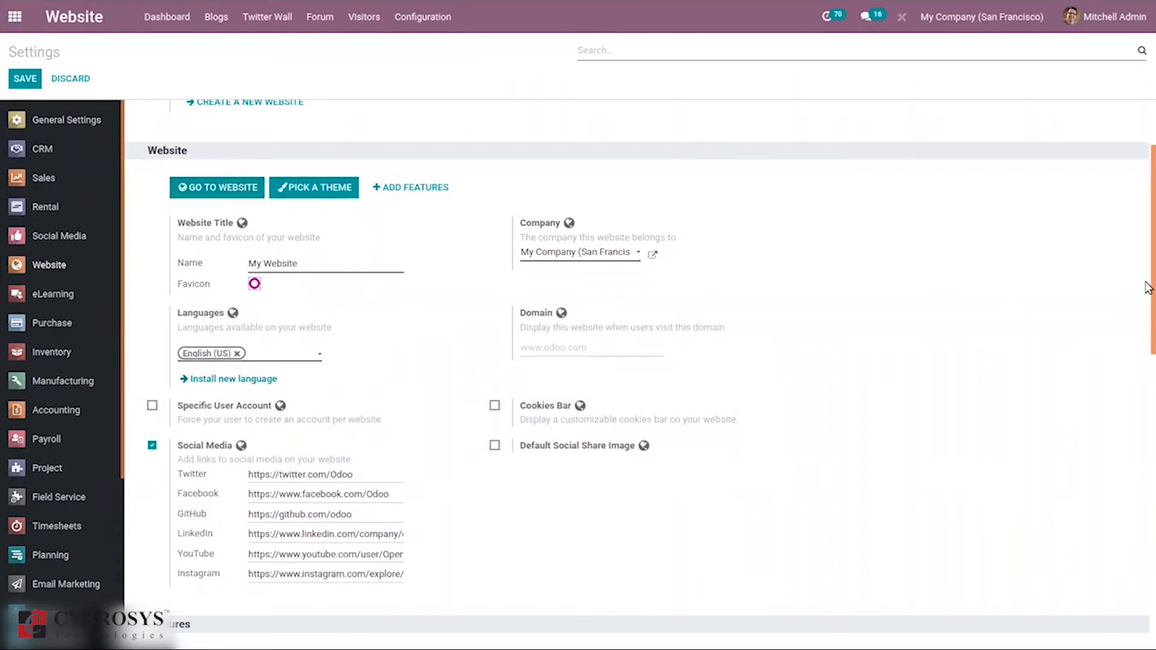
{"action": "left_click_drag", "start_coordinate": [1149, 288], "coordinate": [1149, 243]}
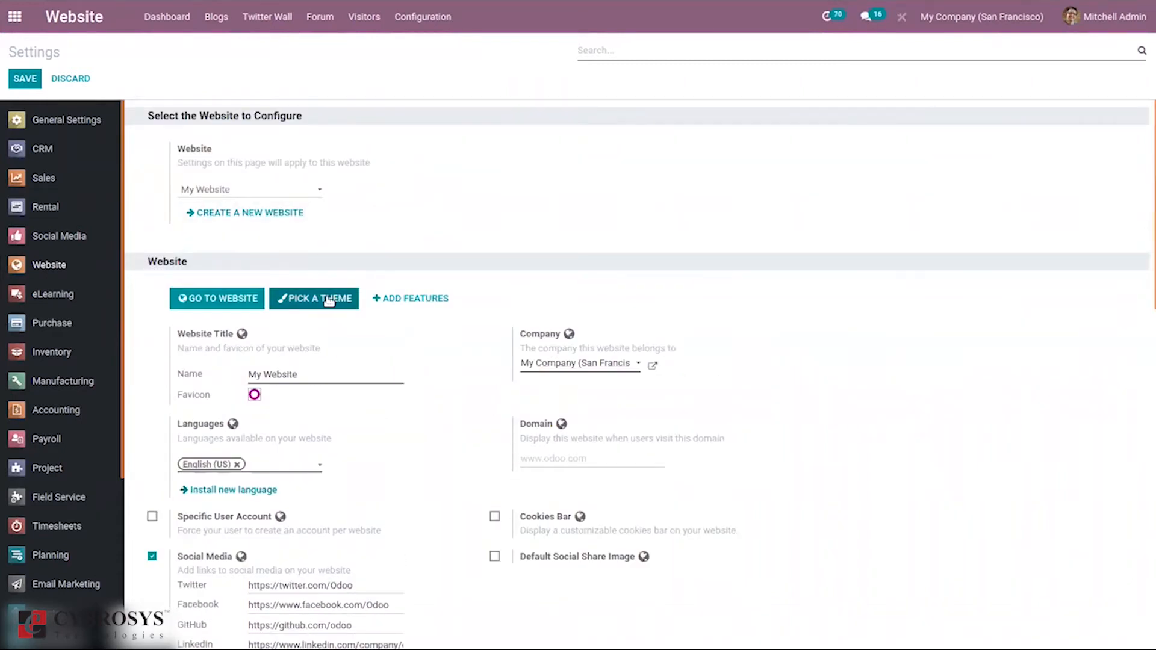
{"action": "left_click_drag", "start_coordinate": [1148, 271], "coordinate": [1149, 332]}
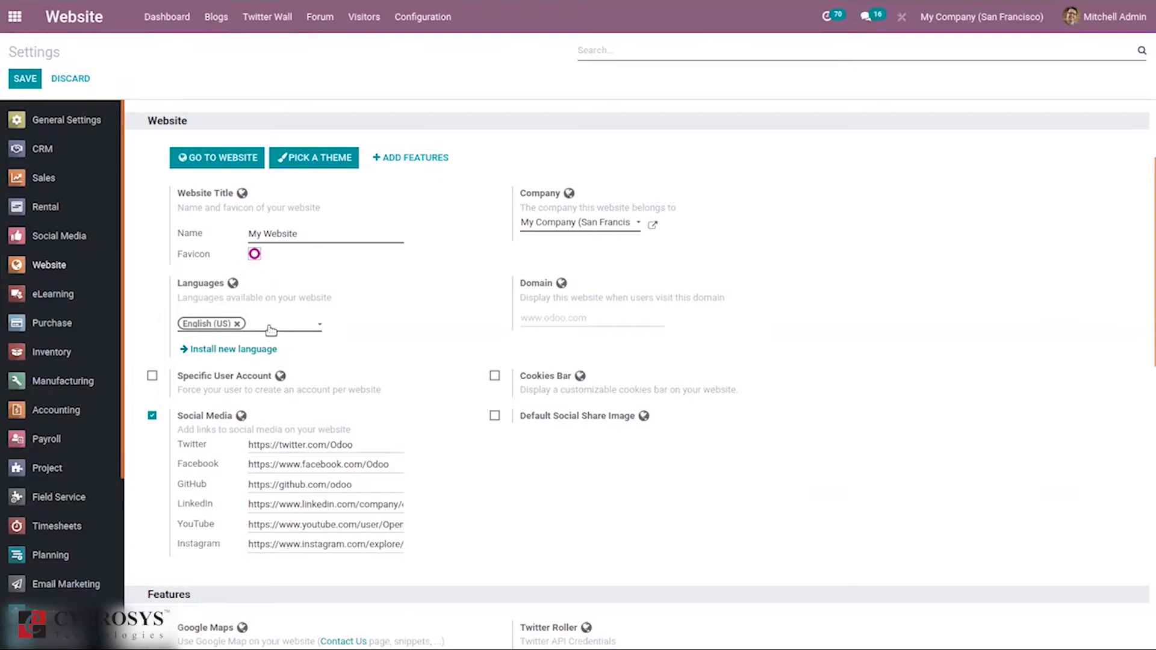
Step: Add French (BE) as a new language for My Website, My Website 2, Demo Website and Dream Website
{"action": "left_click", "coordinate": [240, 350]}
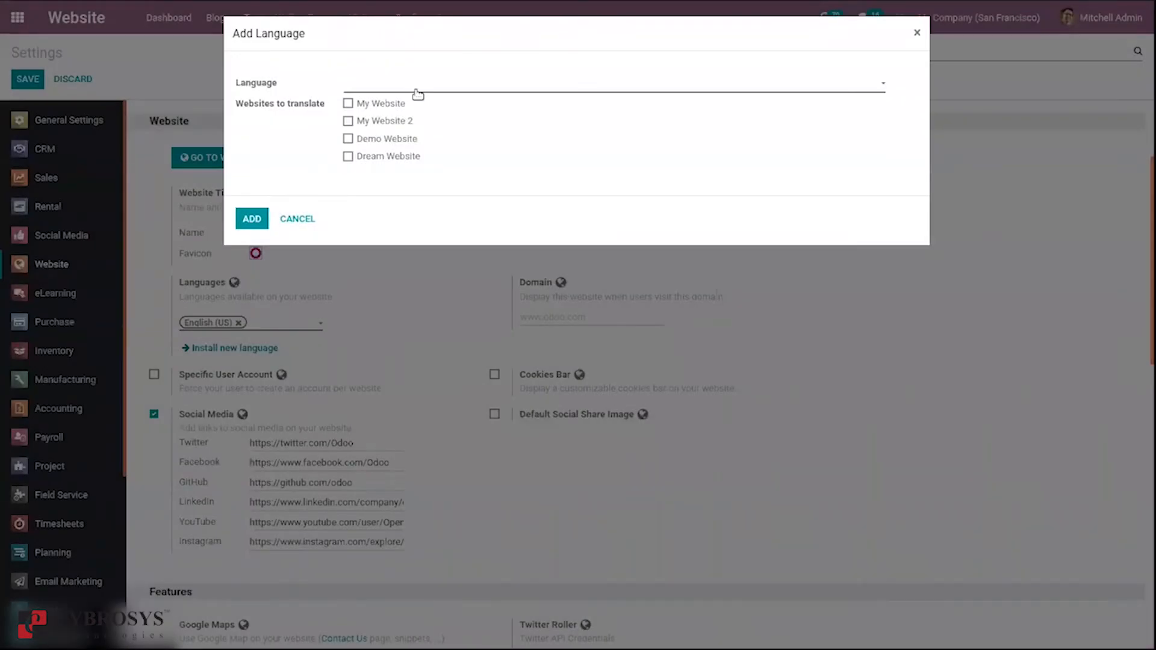
{"action": "left_click", "coordinate": [417, 93]}
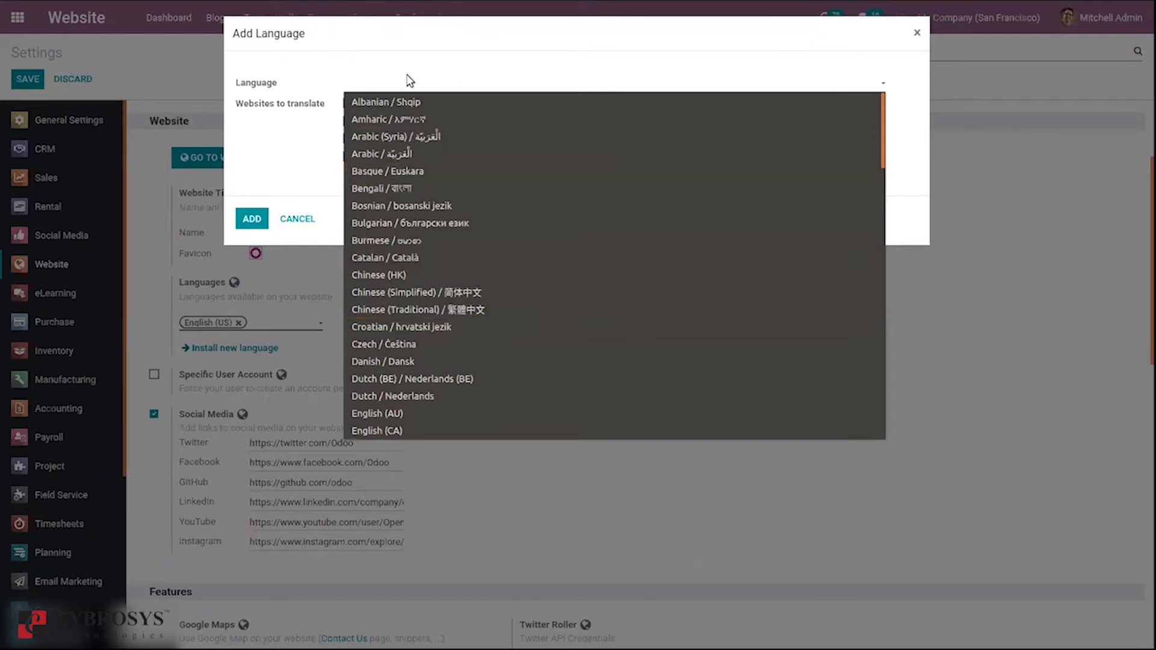
{"action": "type", "text": "fr"}
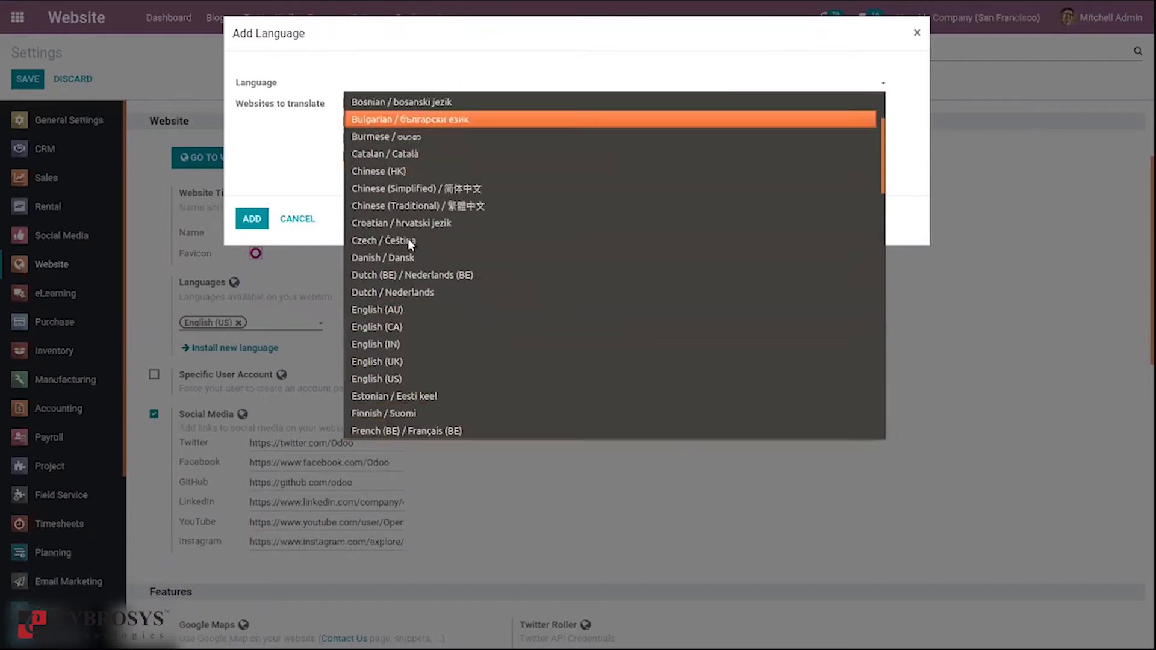
{"action": "left_click", "coordinate": [429, 431]}
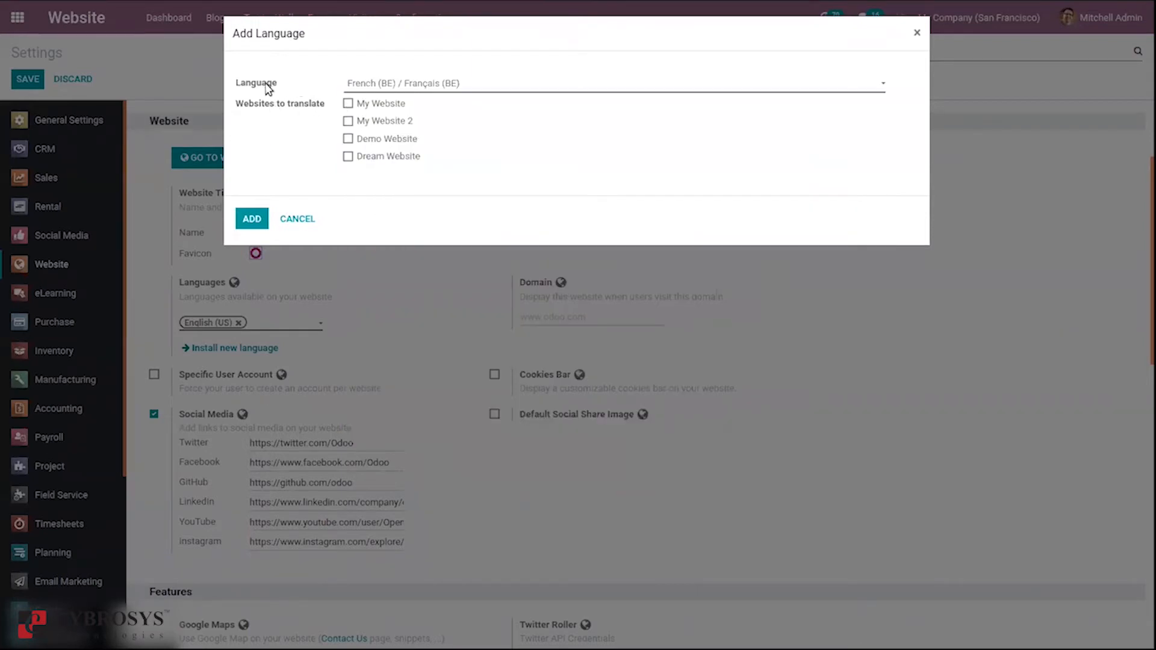
{"action": "left_click", "coordinate": [348, 105]}
{"action": "left_click", "coordinate": [348, 121]}
{"action": "left_click", "coordinate": [349, 142]}
{"action": "left_click", "coordinate": [348, 158]}
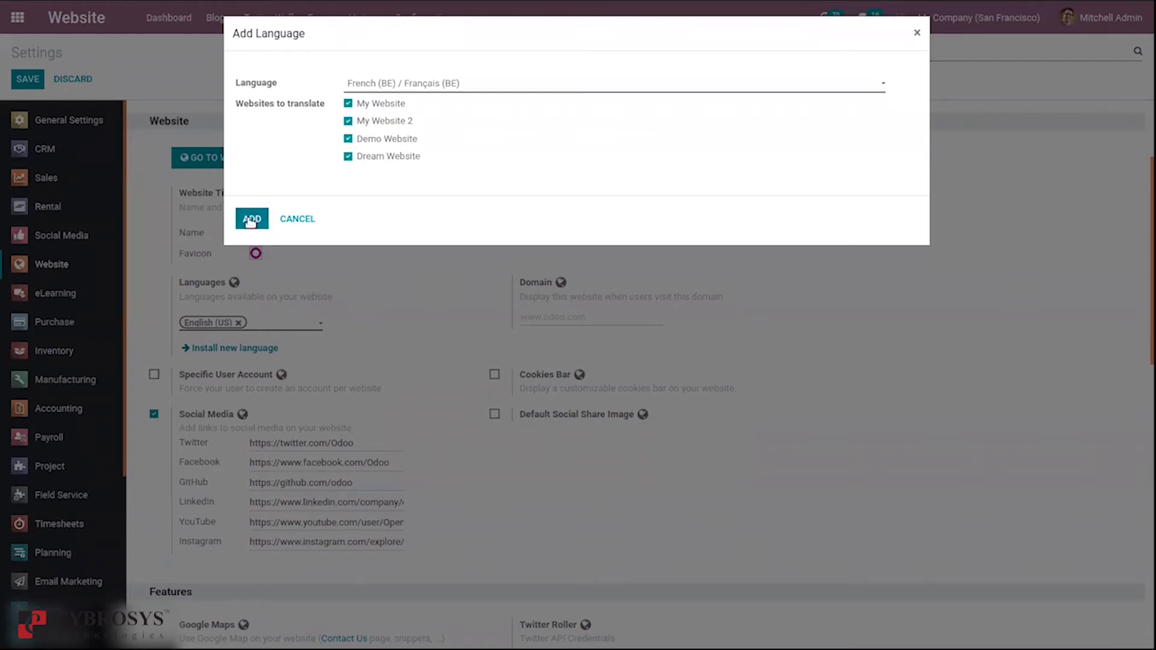
Step: Add French (BE) / Français (BE) as a website language, keeping English (US) as default
{"action": "left_click", "coordinate": [250, 220]}
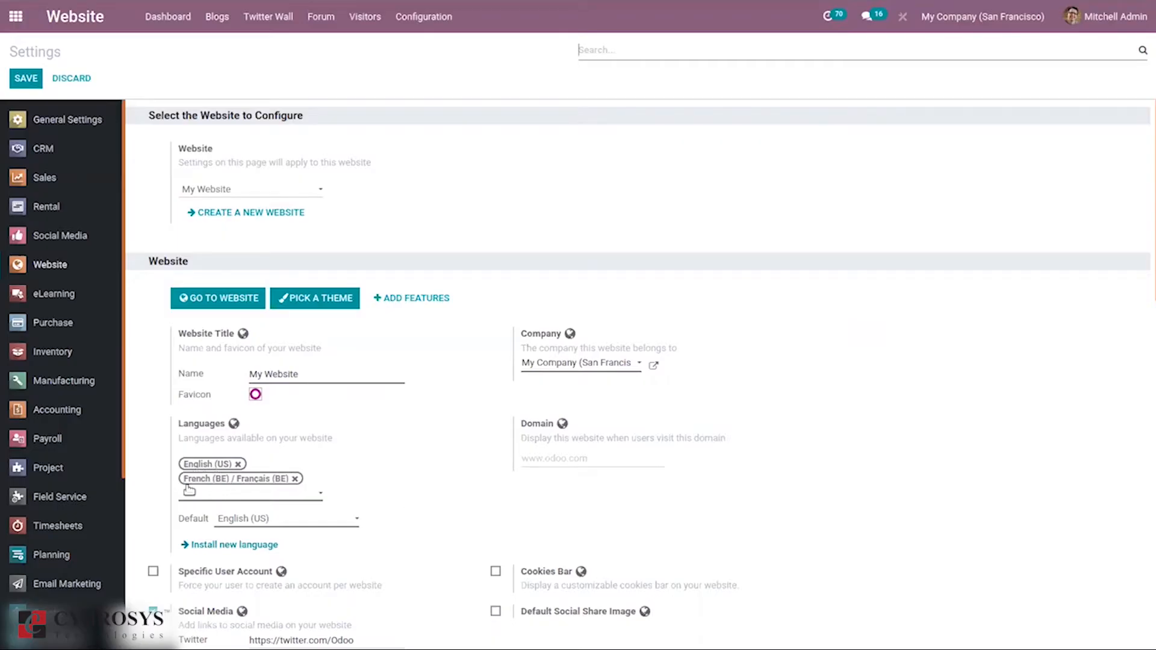
{"action": "left_click", "coordinate": [318, 519]}
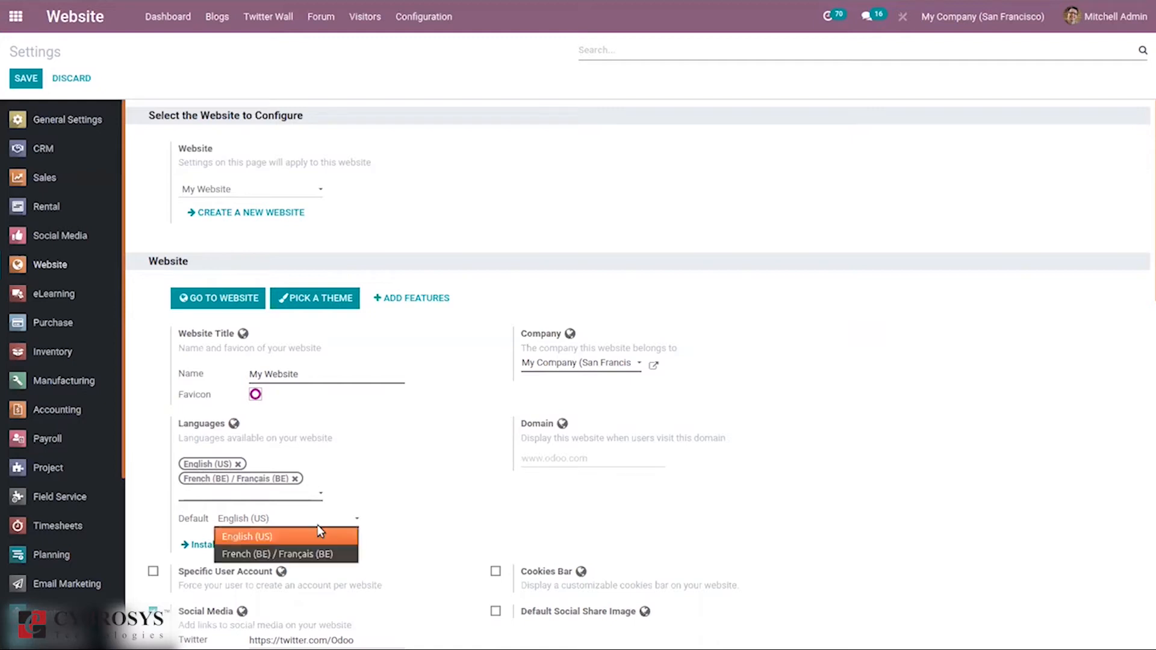
{"action": "left_click", "coordinate": [416, 500]}
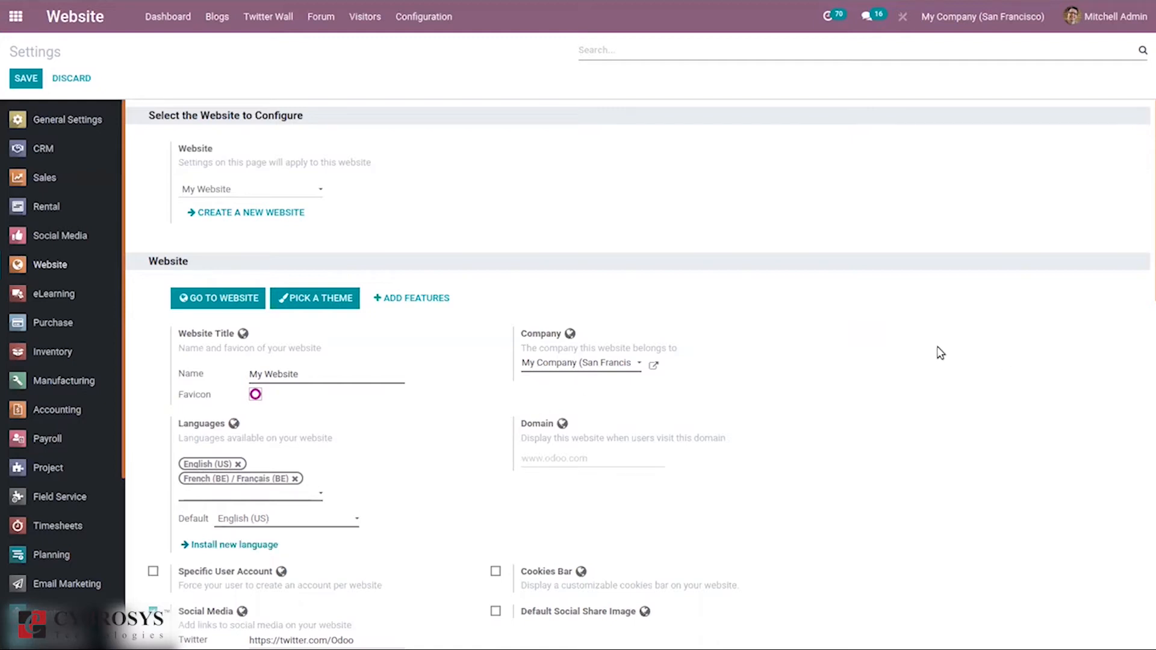
{"action": "left_click_drag", "start_coordinate": [1149, 283], "coordinate": [1148, 316]}
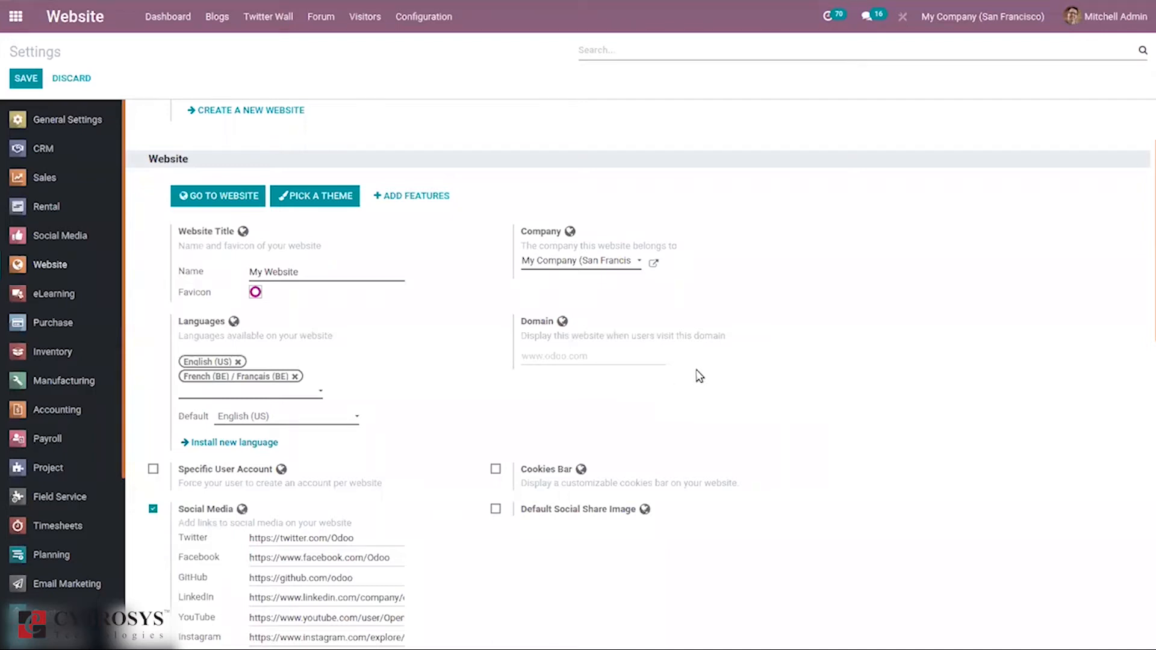
Step: Enable Default Social Share Image, leaving Specific User Account switched off
{"action": "left_click_drag", "start_coordinate": [1148, 328], "coordinate": [1149, 388]}
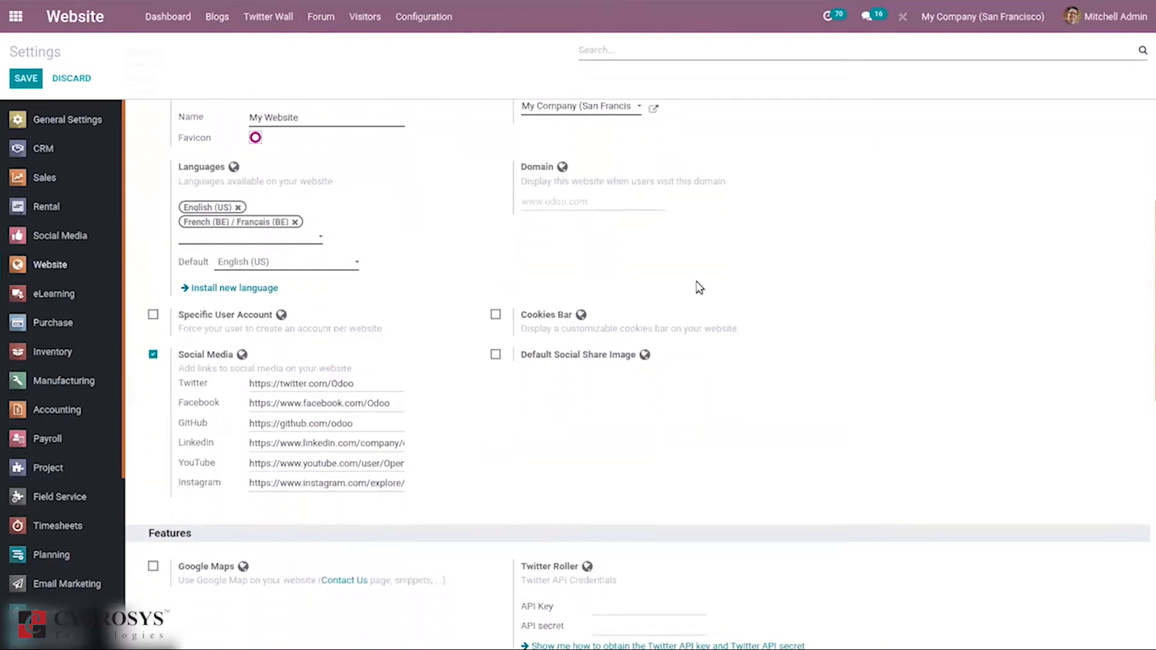
{"action": "left_click", "coordinate": [153, 316]}
{"action": "left_click", "coordinate": [150, 316]}
{"action": "left_click", "coordinate": [495, 355]}
{"action": "mouse_move", "coordinate": [544, 393]}
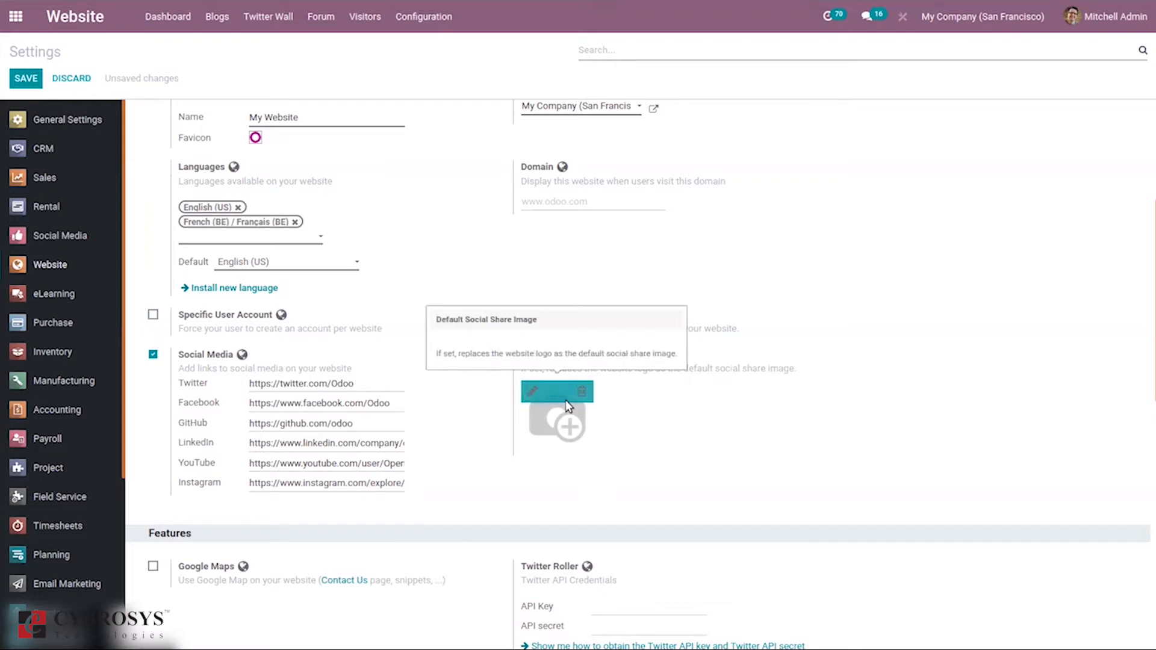
{"action": "left_click_drag", "start_coordinate": [1148, 327], "coordinate": [1150, 405]}
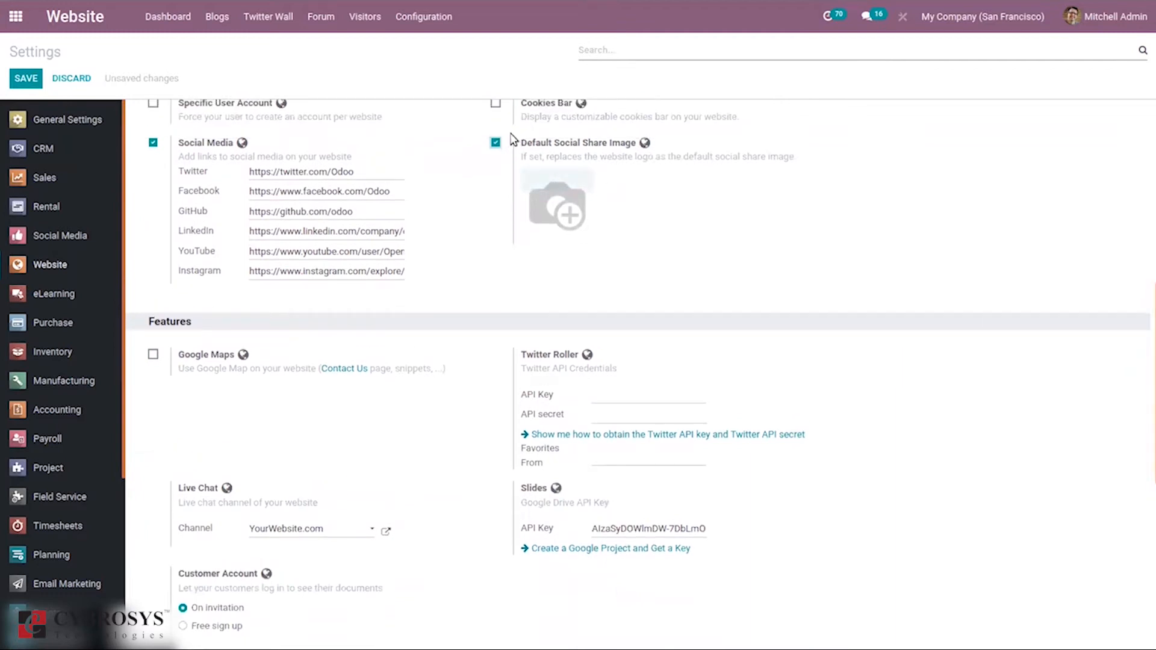
{"action": "left_click", "coordinate": [496, 143]}
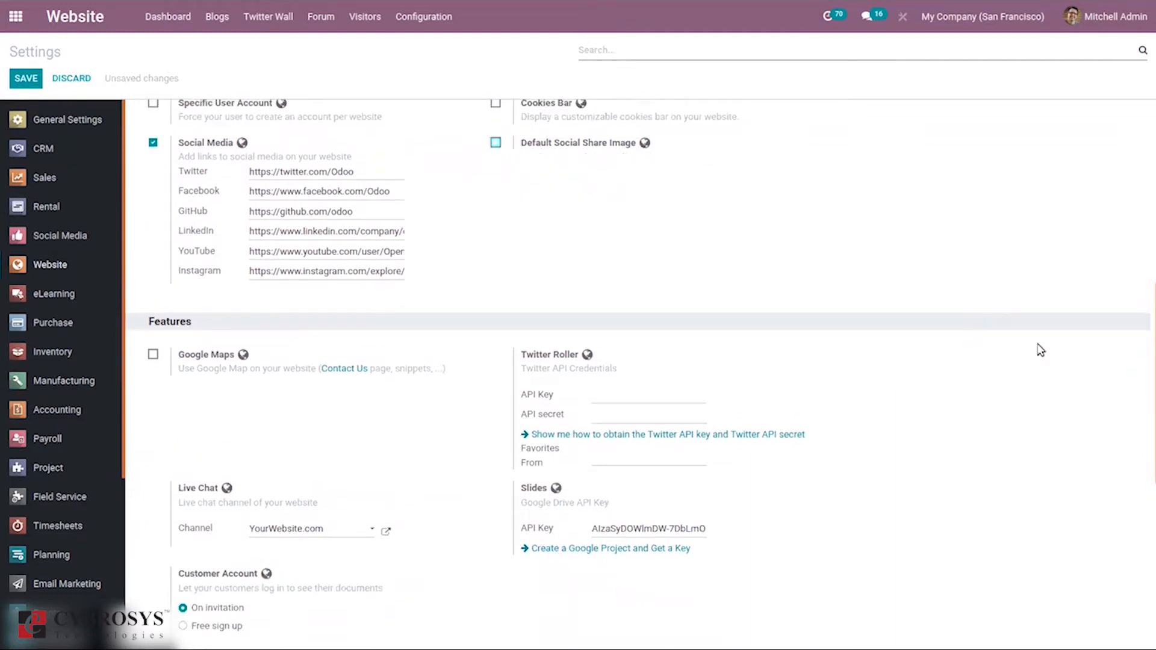
{"action": "left_click_drag", "start_coordinate": [1148, 305], "coordinate": [1148, 382]}
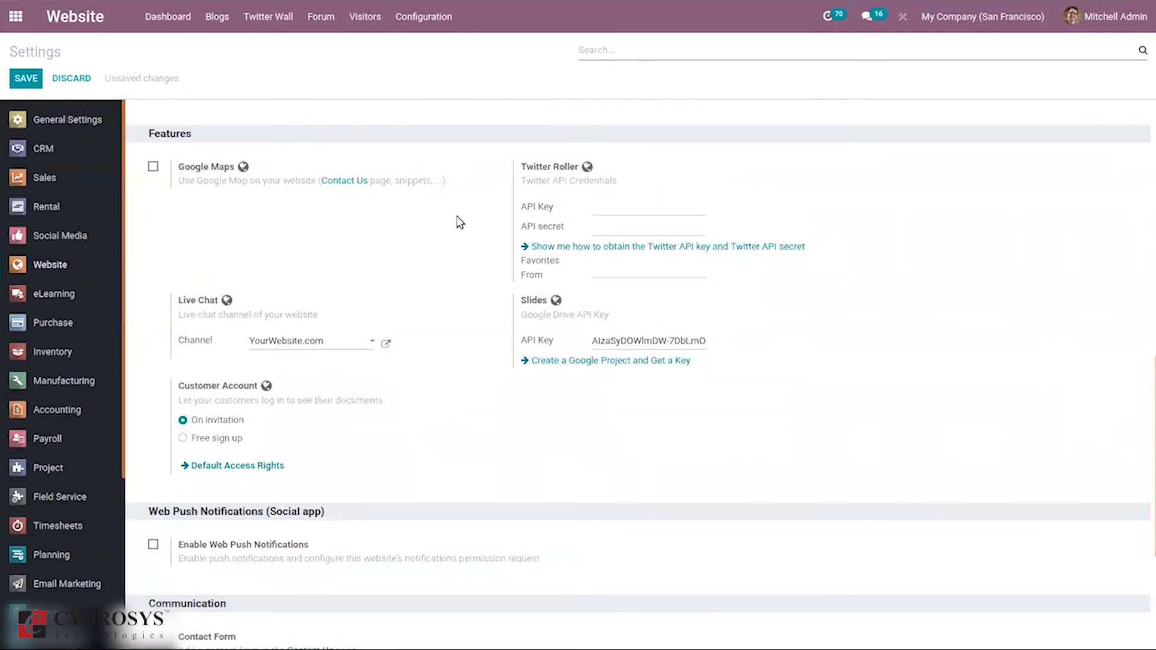
{"action": "left_click", "coordinate": [153, 167]}
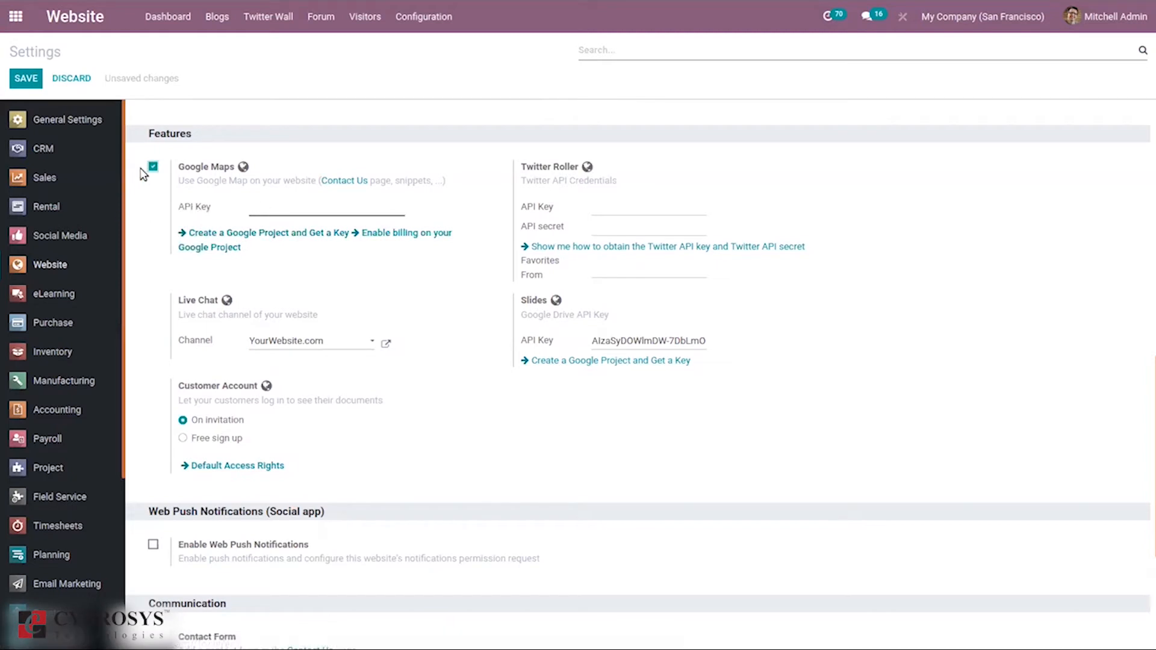
{"action": "left_click", "coordinate": [153, 167]}
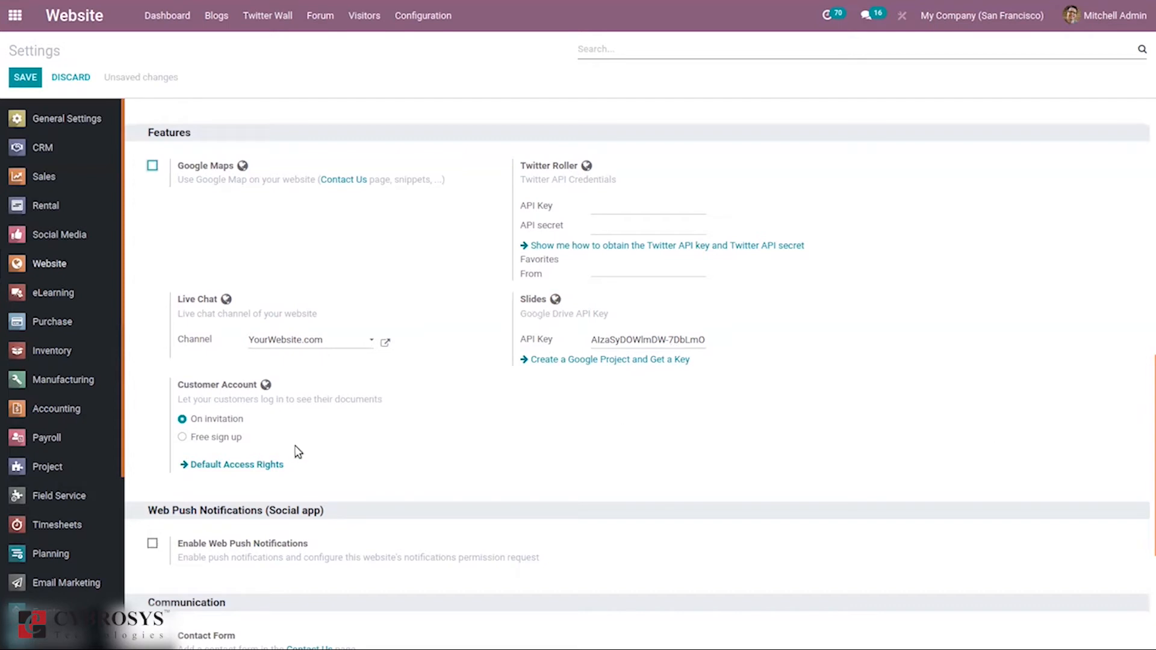
{"action": "mouse_move", "coordinate": [217, 393]}
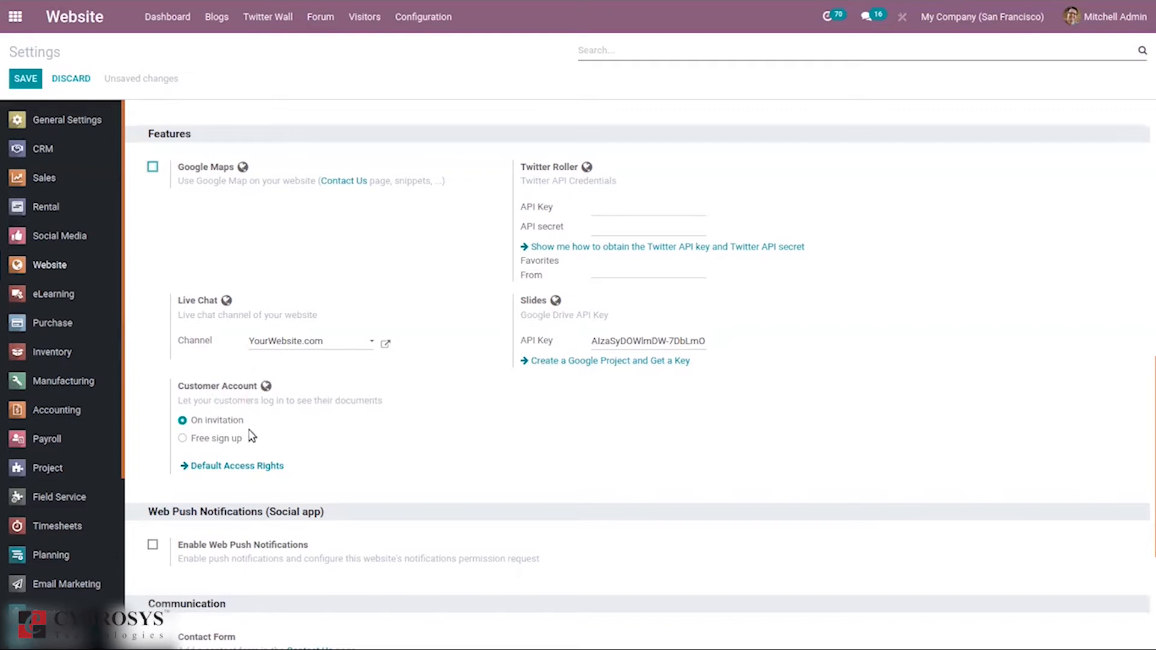
{"action": "left_click", "coordinate": [211, 440]}
{"action": "left_click", "coordinate": [209, 421]}
{"action": "left_click_drag", "start_coordinate": [1148, 413], "coordinate": [1150, 528]}
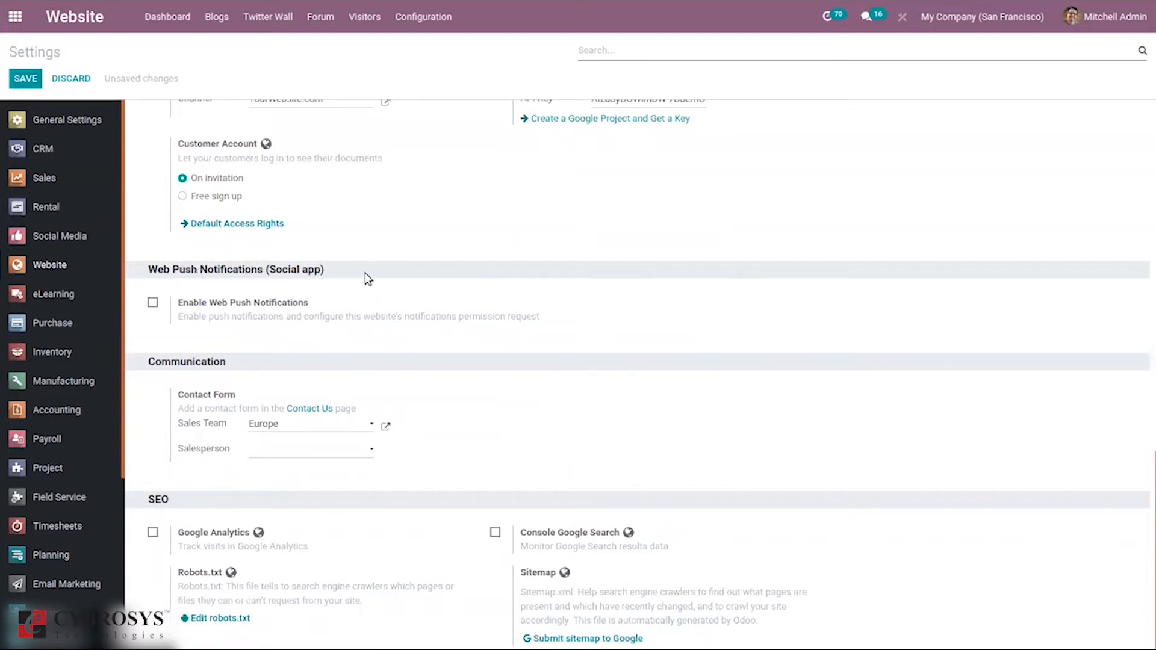
{"action": "left_click", "coordinate": [153, 304]}
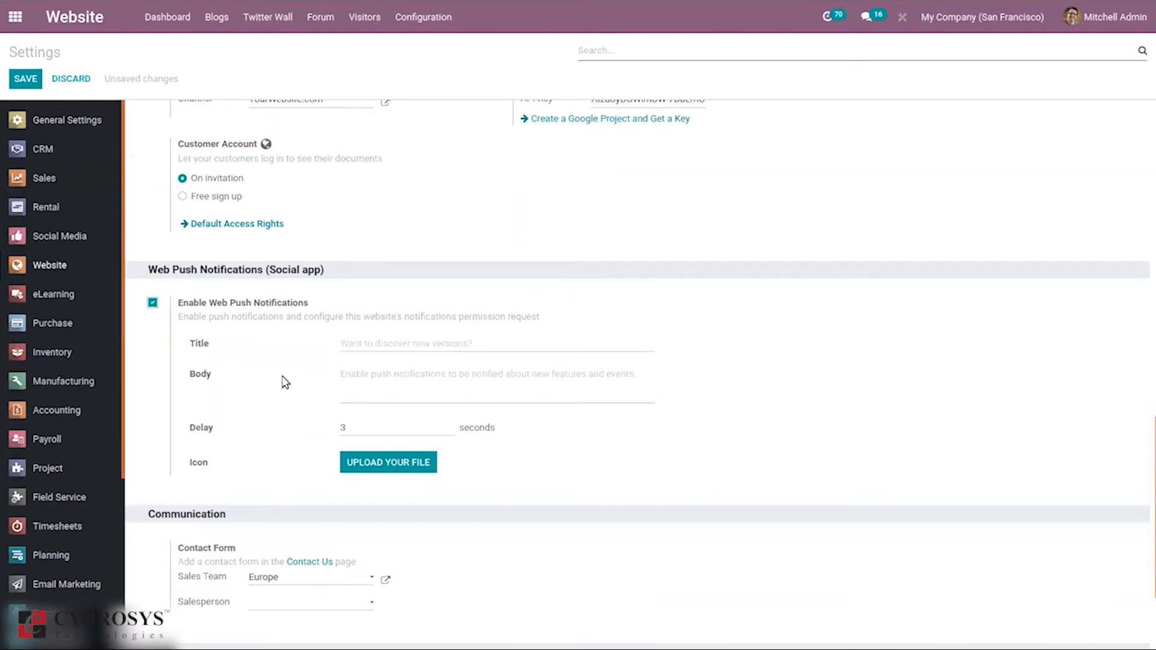
{"action": "left_click", "coordinate": [154, 304]}
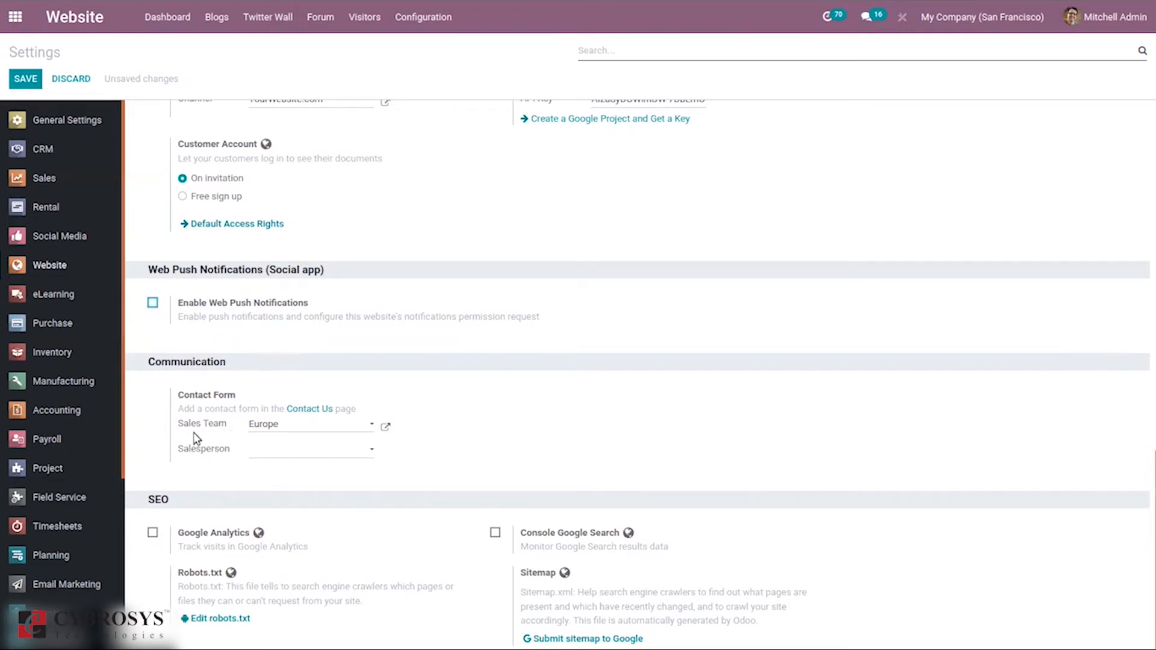
{"action": "mouse_move", "coordinate": [194, 454]}
{"action": "mouse_move", "coordinate": [407, 444]}
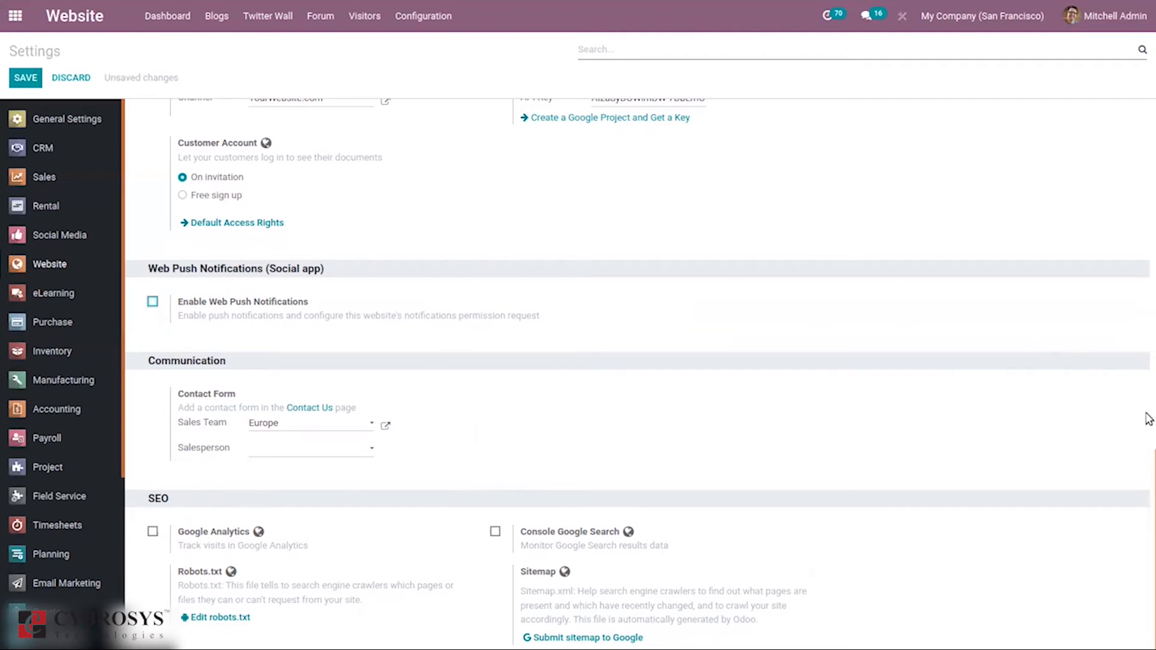
{"action": "left_click_drag", "start_coordinate": [1148, 467], "coordinate": [1149, 72]}
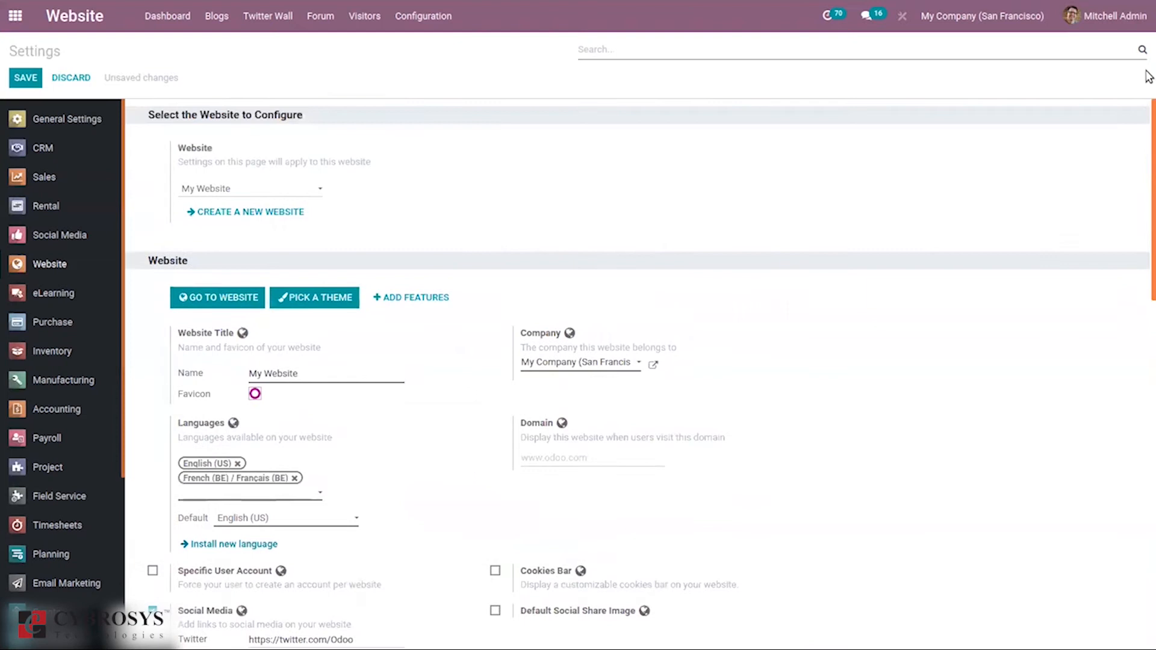
Step: Save My Website's settings with English (US) default and French (BE) added
{"action": "left_click", "coordinate": [29, 79]}
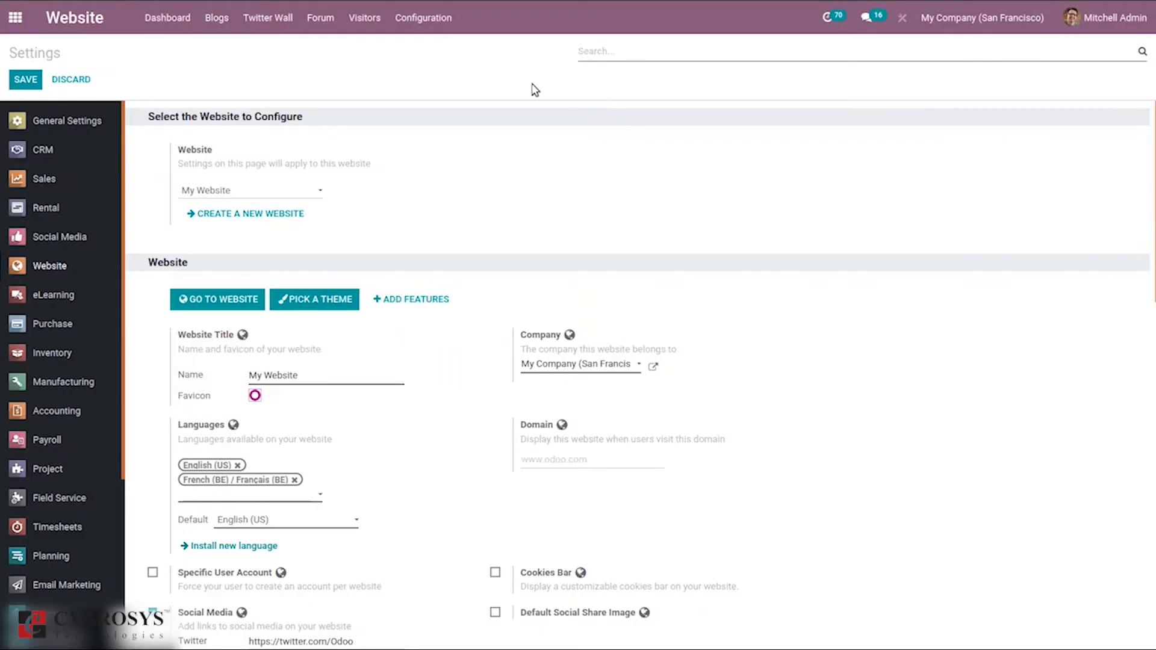
{"action": "left_click", "coordinate": [412, 18]}
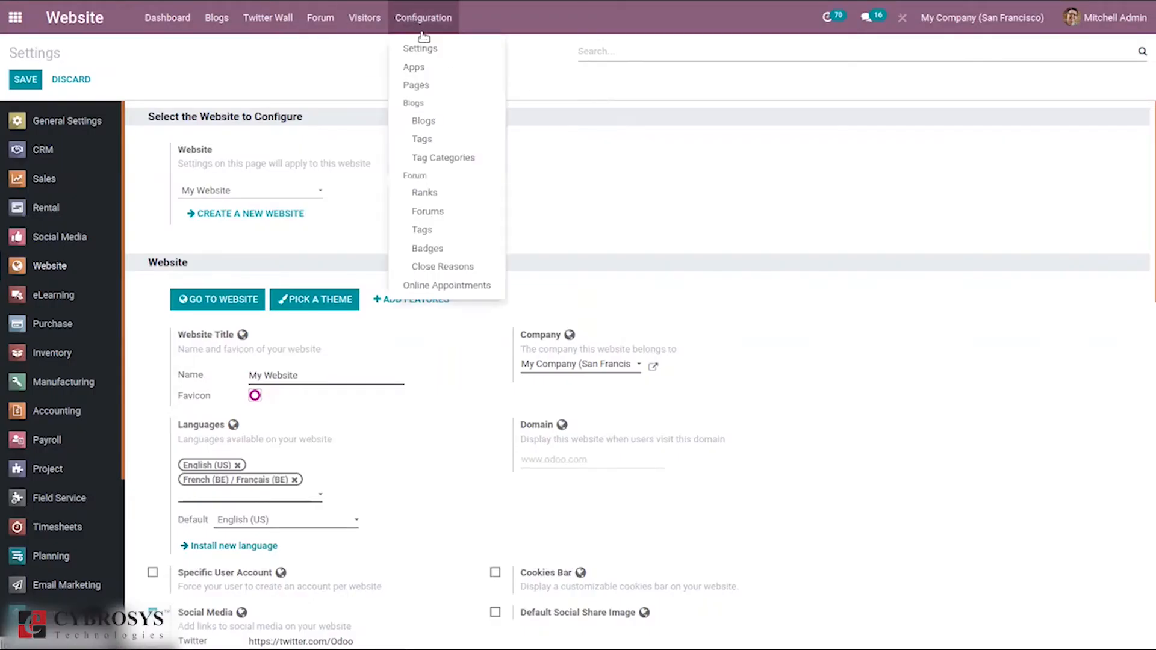
Step: Browse the 32 Website-category apps, such as Product Comparison and Digital Products
{"action": "left_click", "coordinate": [433, 71]}
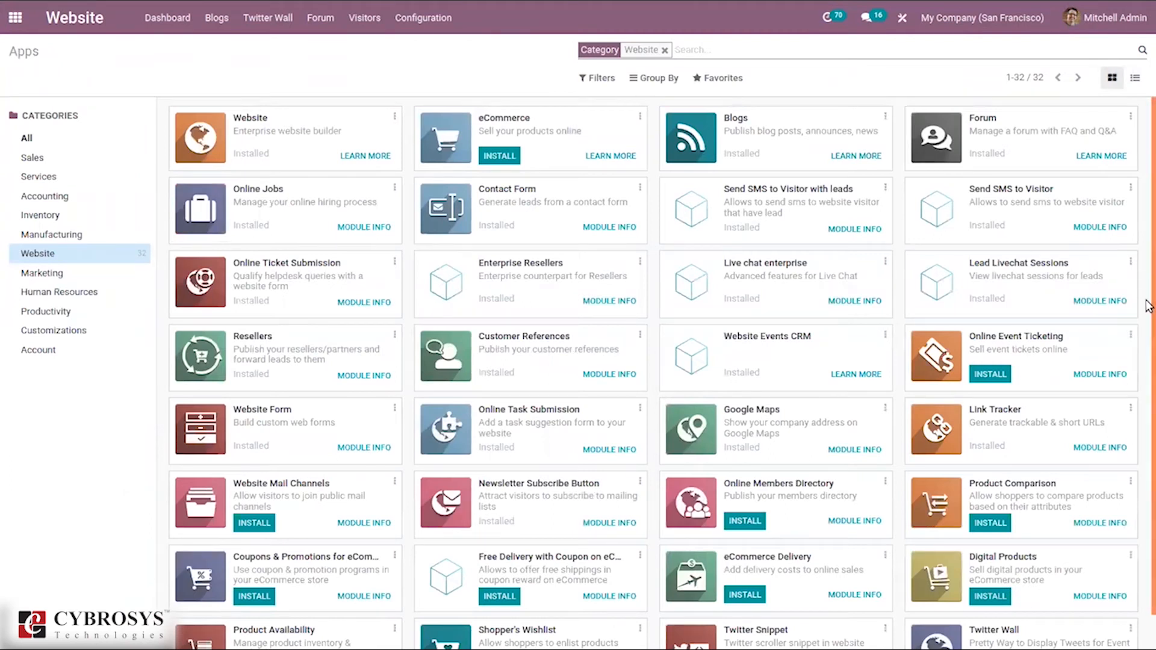
{"action": "scroll", "coordinate": [1148, 361], "scroll_direction": "down", "scroll_amount": 1}
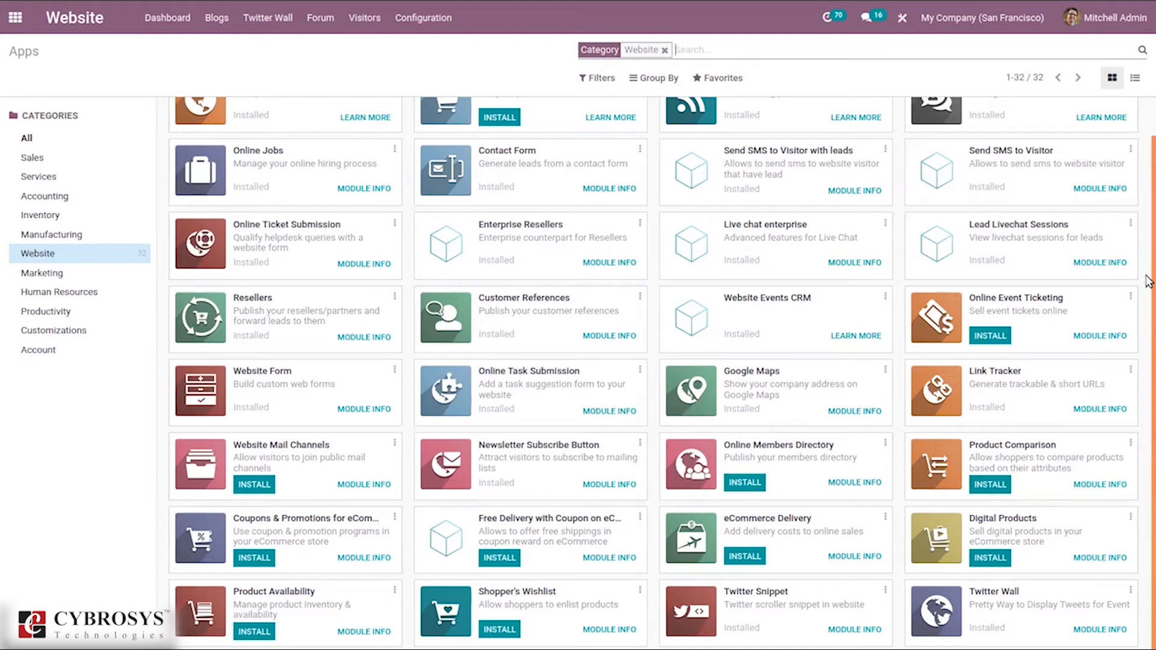
{"action": "left_click", "coordinate": [447, 21]}
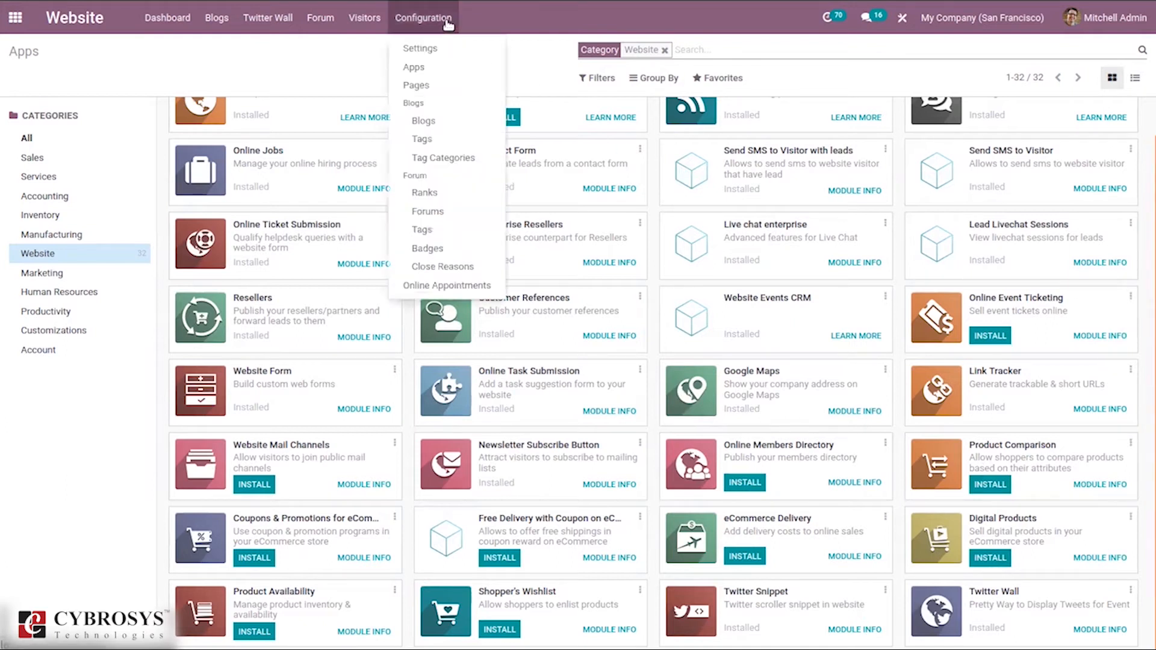
Step: Open the Website Pages list showing all 13 pages
{"action": "left_click", "coordinate": [425, 88]}
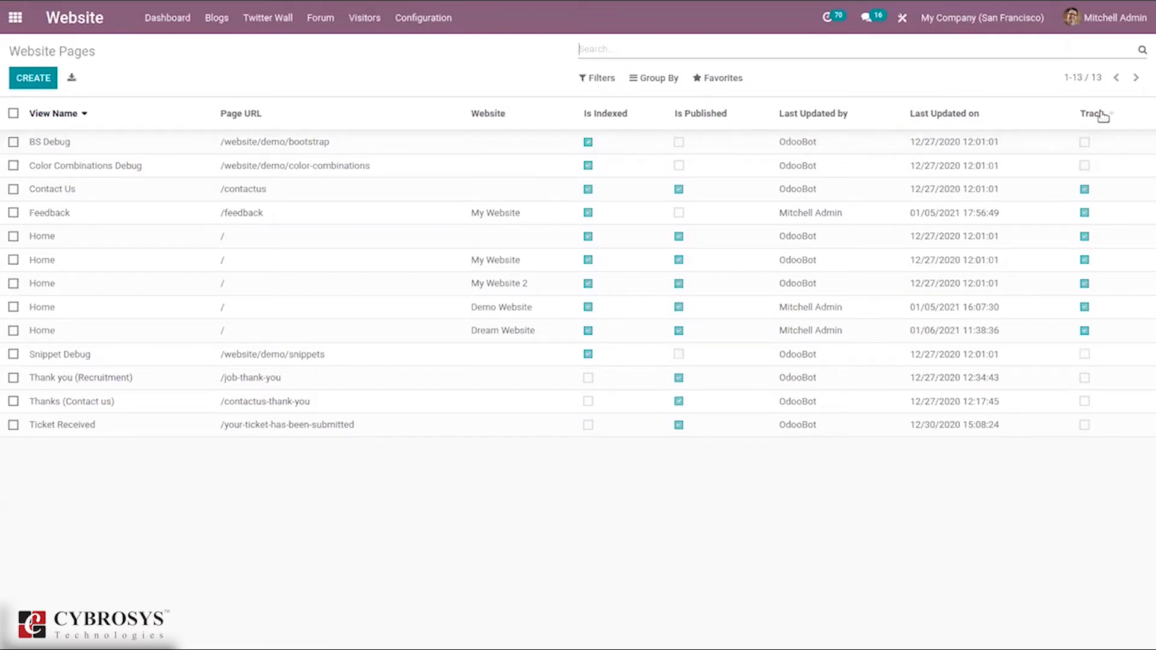
{"action": "left_click", "coordinate": [44, 82]}
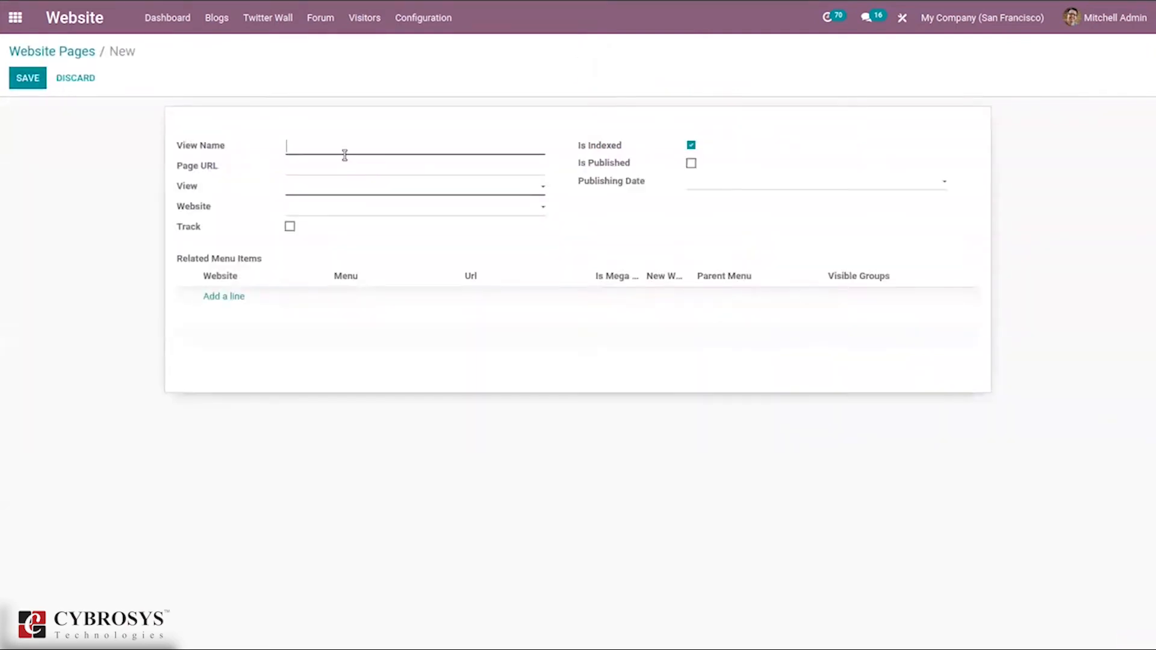
{"action": "left_click", "coordinate": [302, 194]}
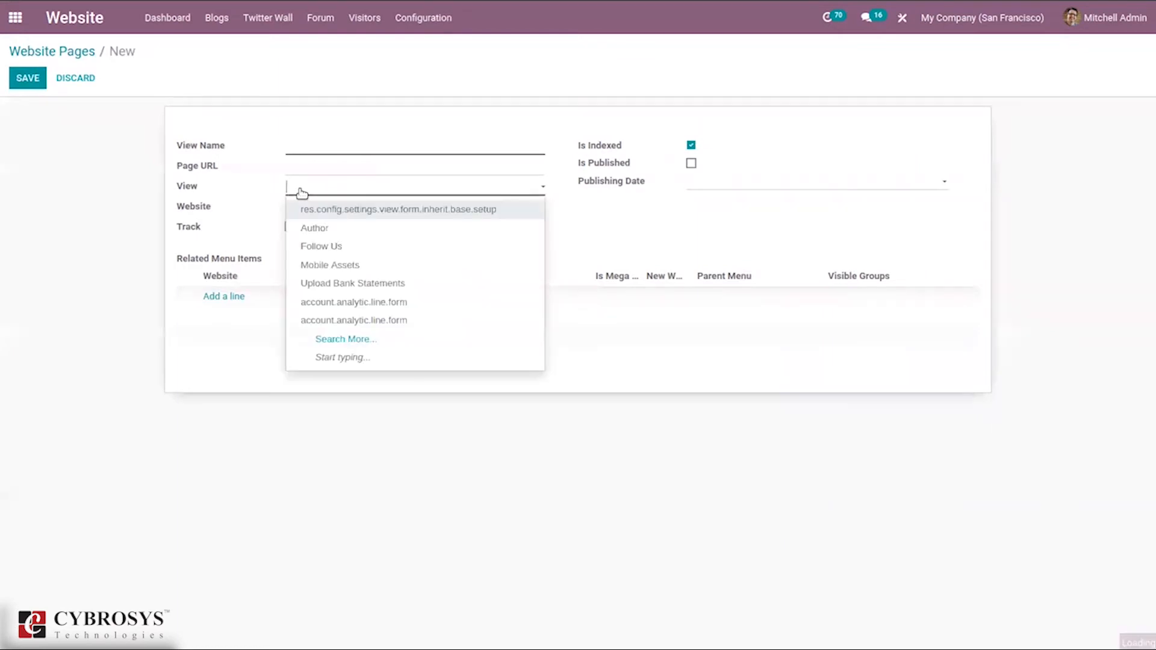
{"action": "left_click", "coordinate": [233, 210]}
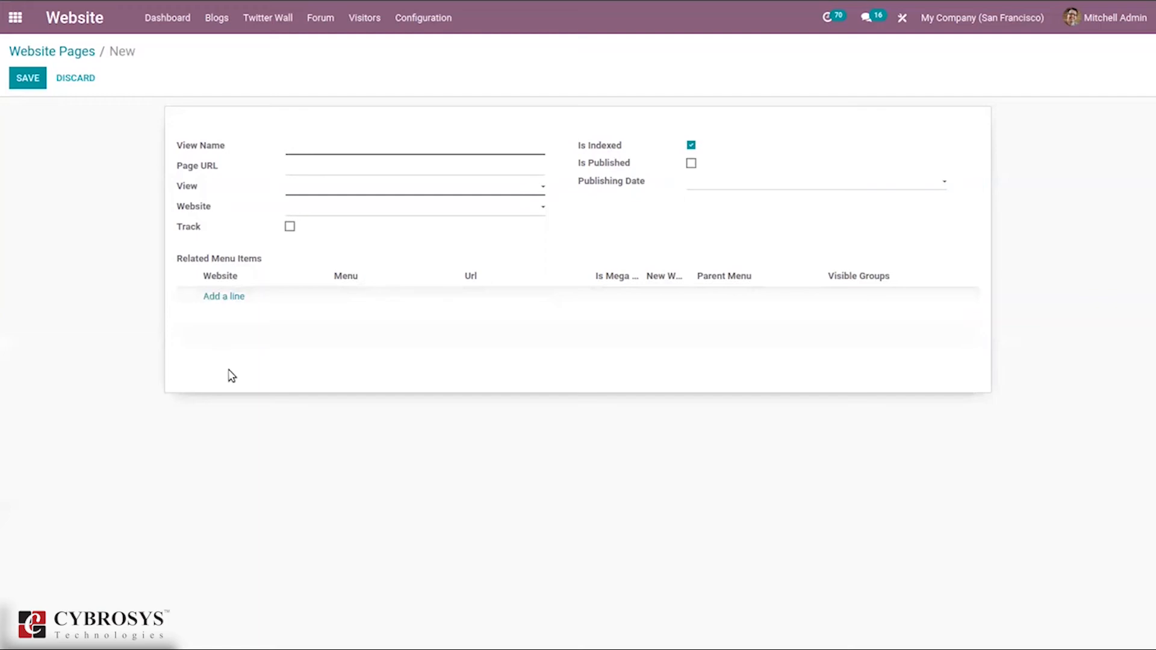
{"action": "left_click", "coordinate": [71, 58]}
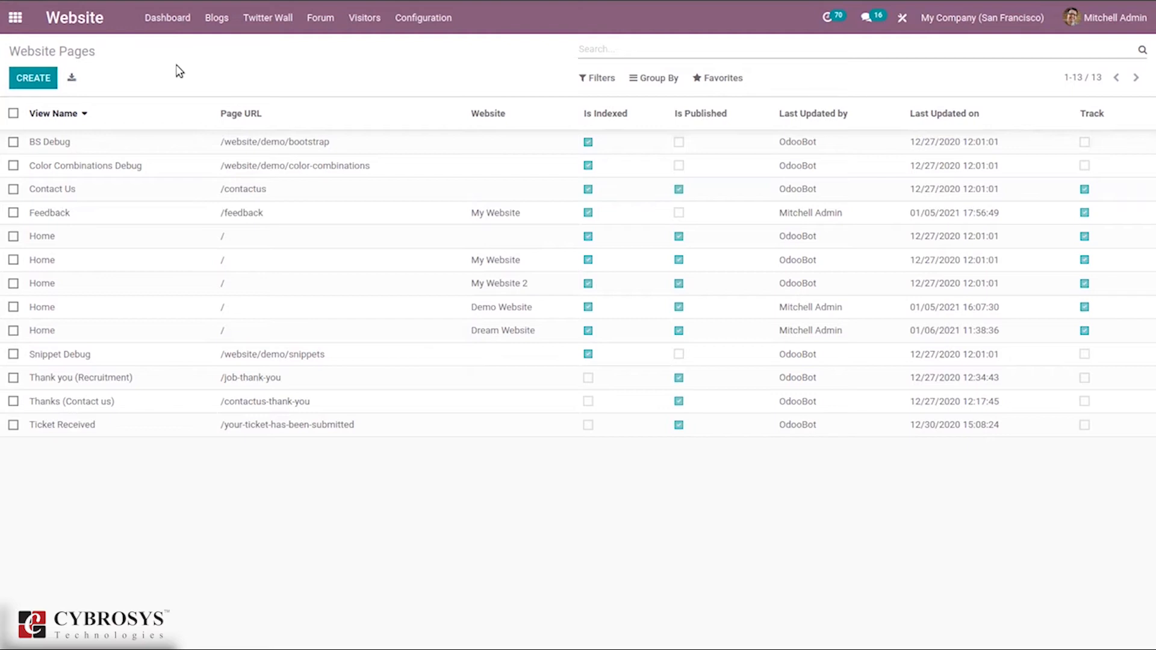
{"action": "left_click", "coordinate": [423, 20]}
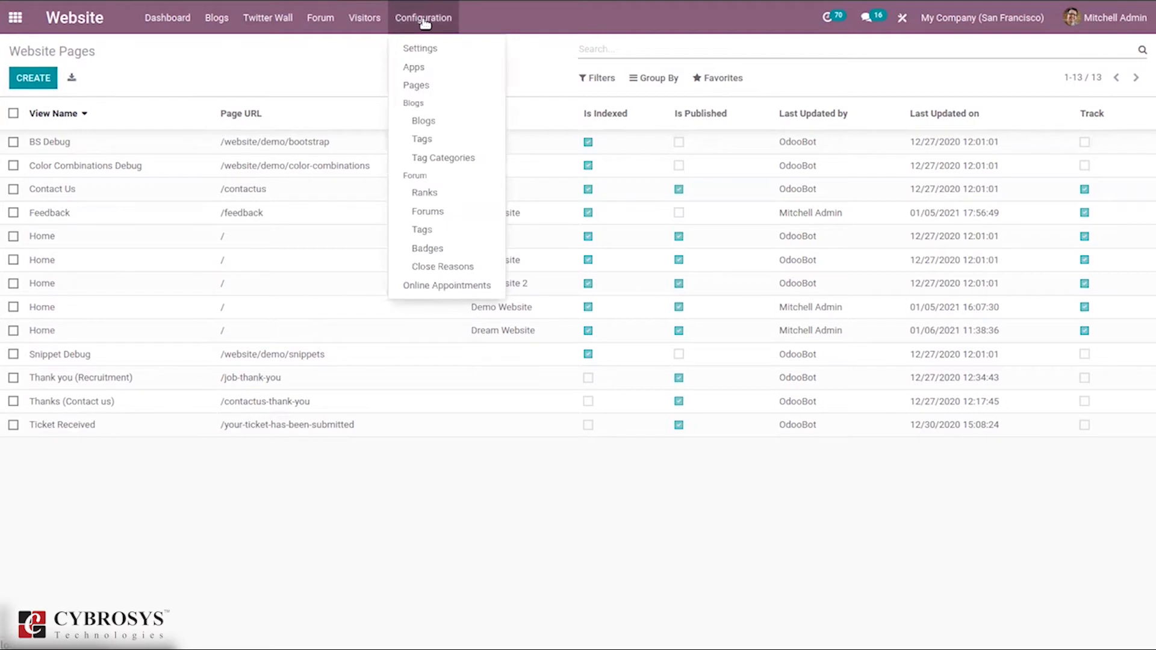
Step: Look over the Astronomy blog, then list all 7 blog posts across Astronomy and Travel
{"action": "left_click", "coordinate": [459, 125]}
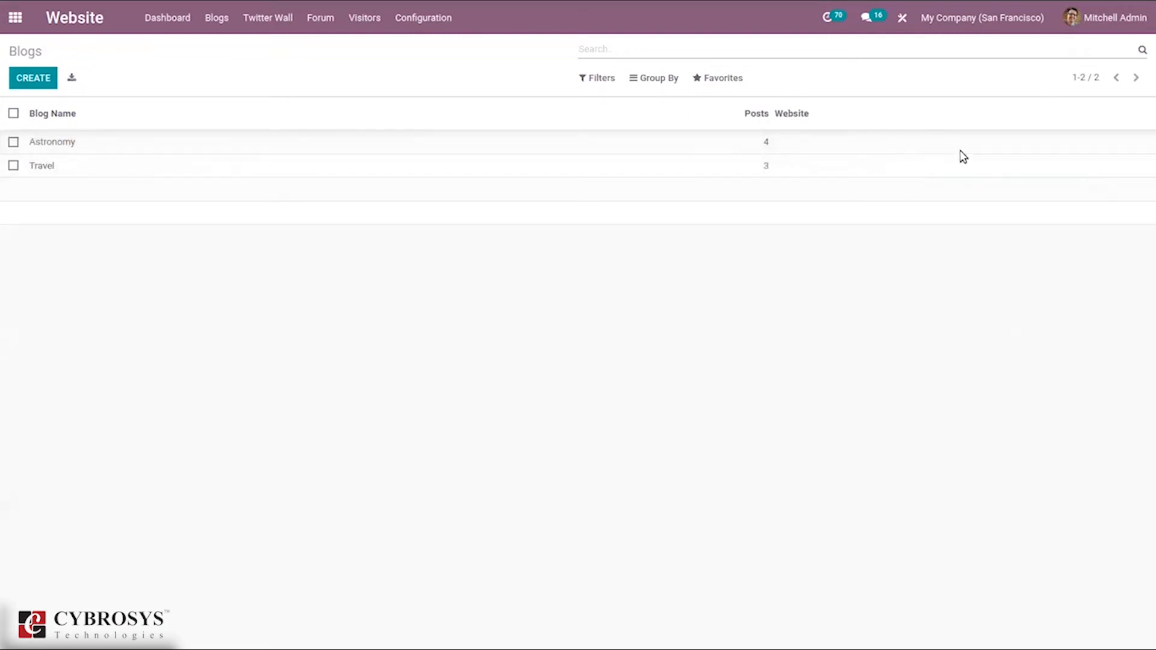
{"action": "left_click", "coordinate": [680, 148]}
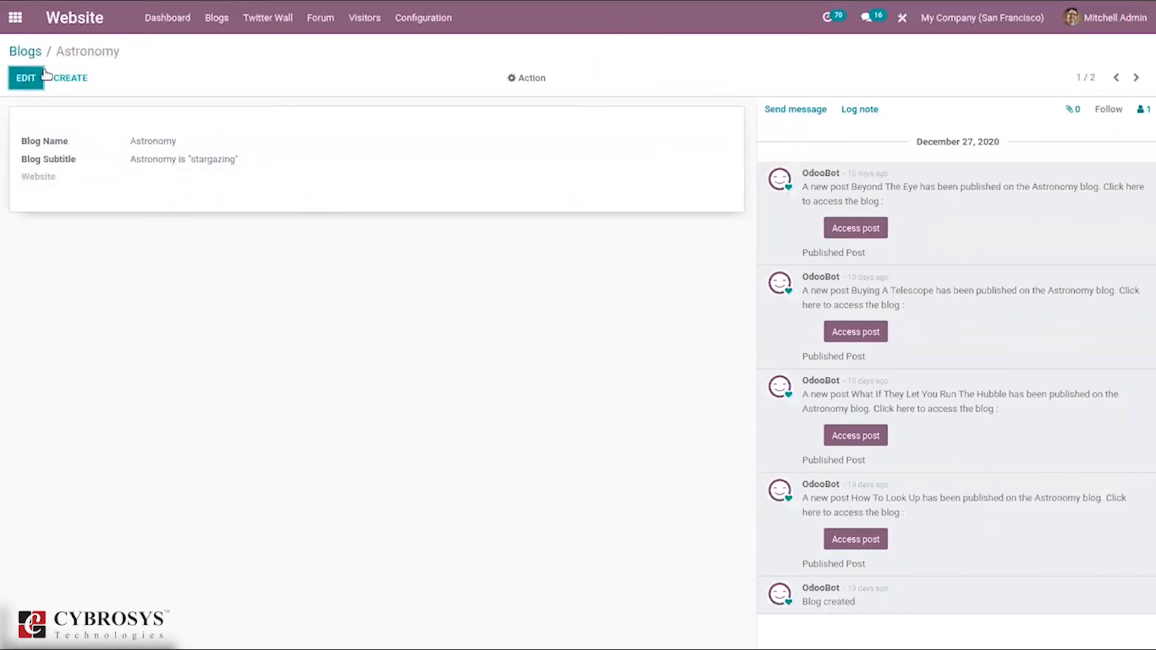
{"action": "left_click", "coordinate": [27, 54]}
{"action": "left_click", "coordinate": [432, 29]}
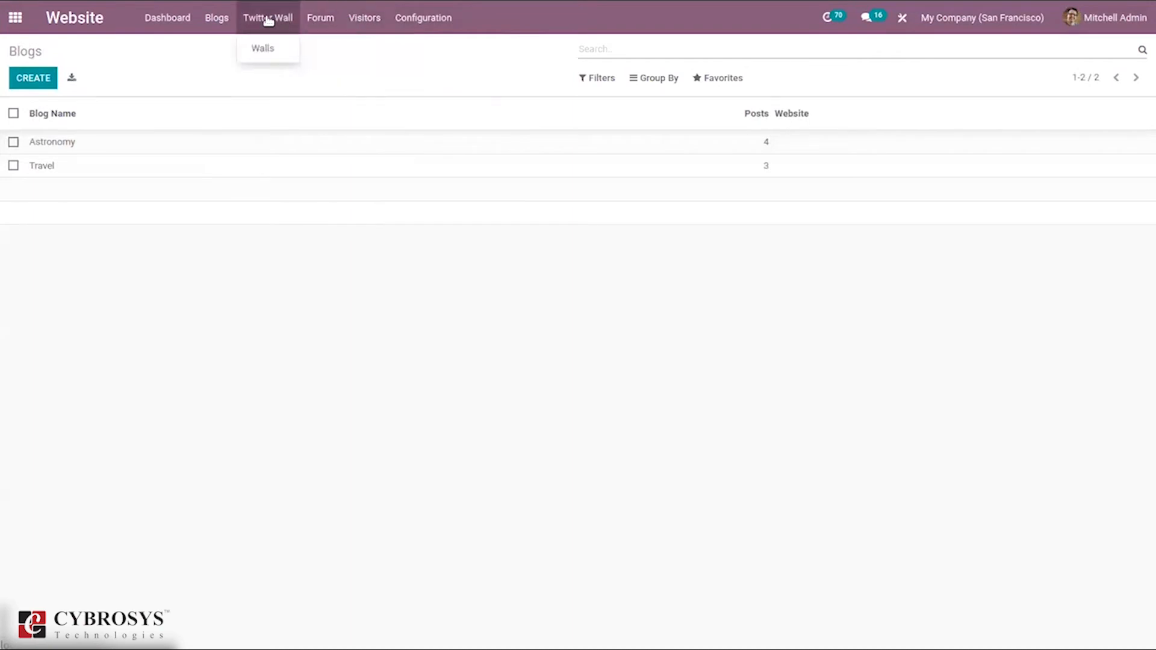
{"action": "left_click", "coordinate": [214, 14]}
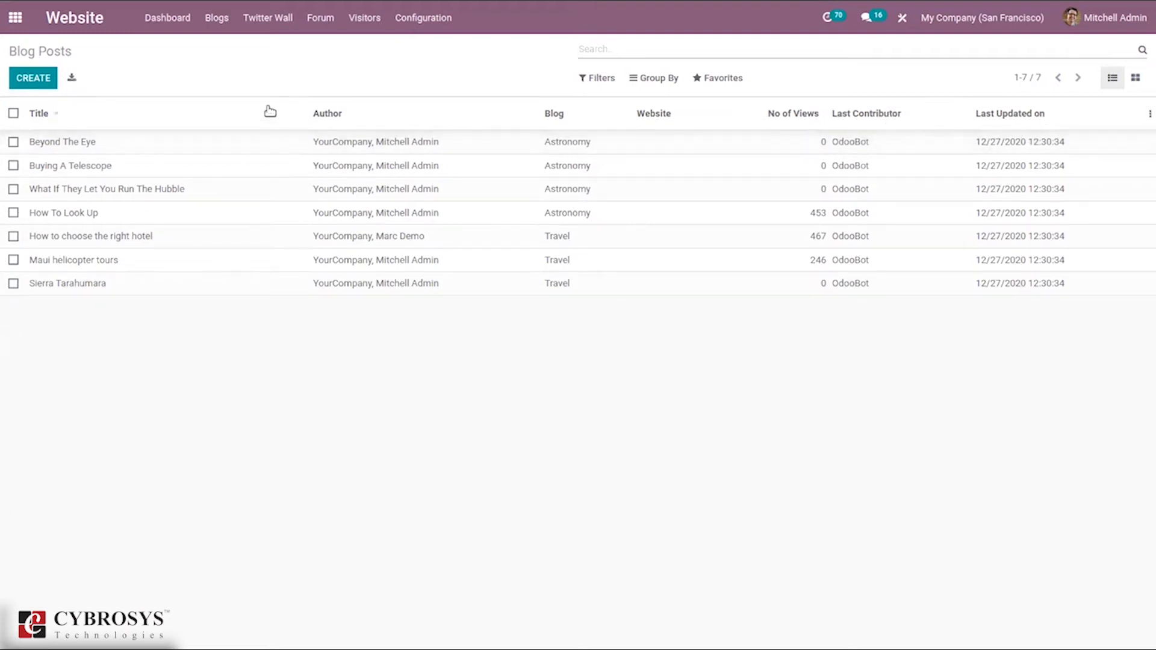
{"action": "left_click", "coordinate": [156, 170]}
{"action": "left_click", "coordinate": [44, 53]}
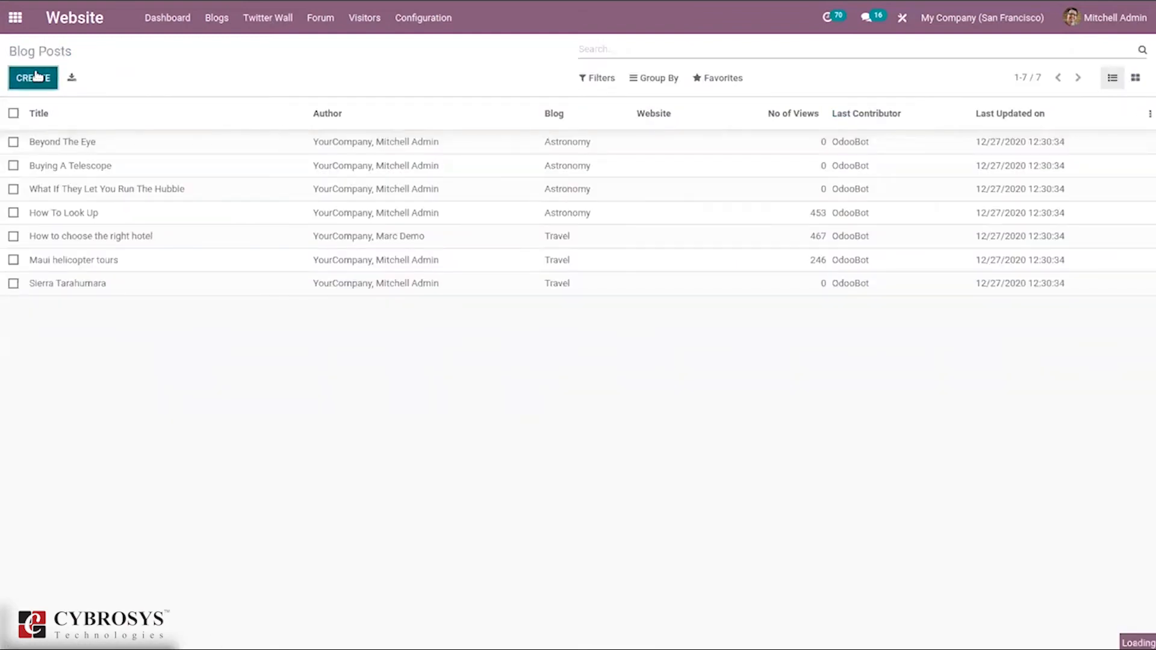
{"action": "left_click", "coordinate": [35, 77]}
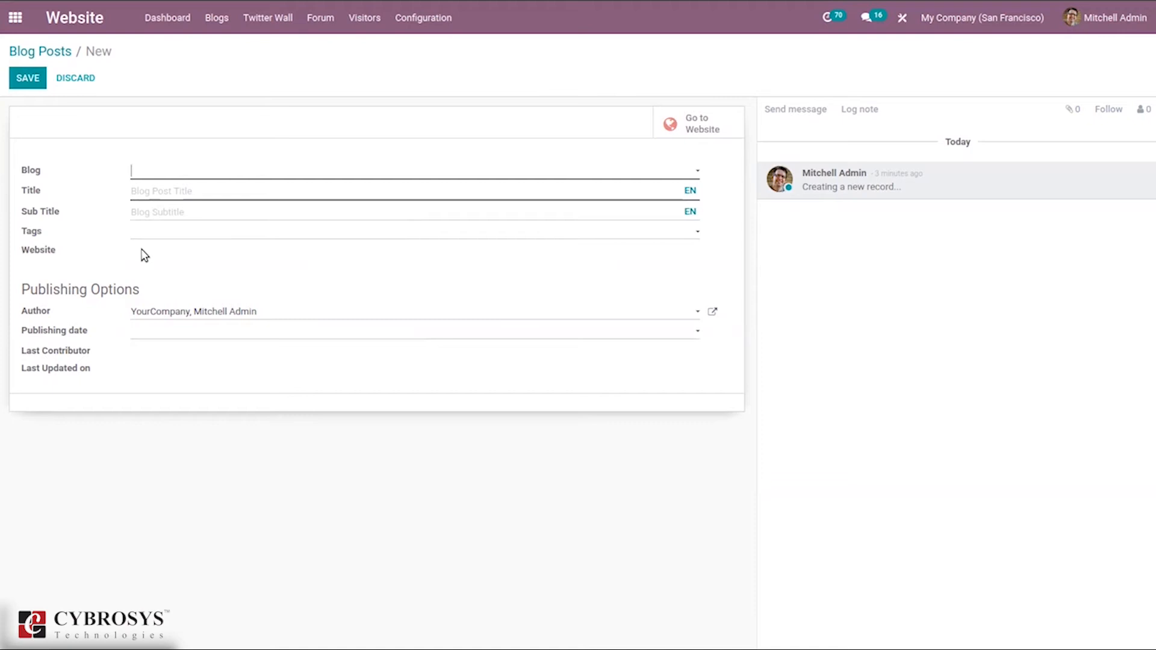
{"action": "left_click", "coordinate": [140, 235]}
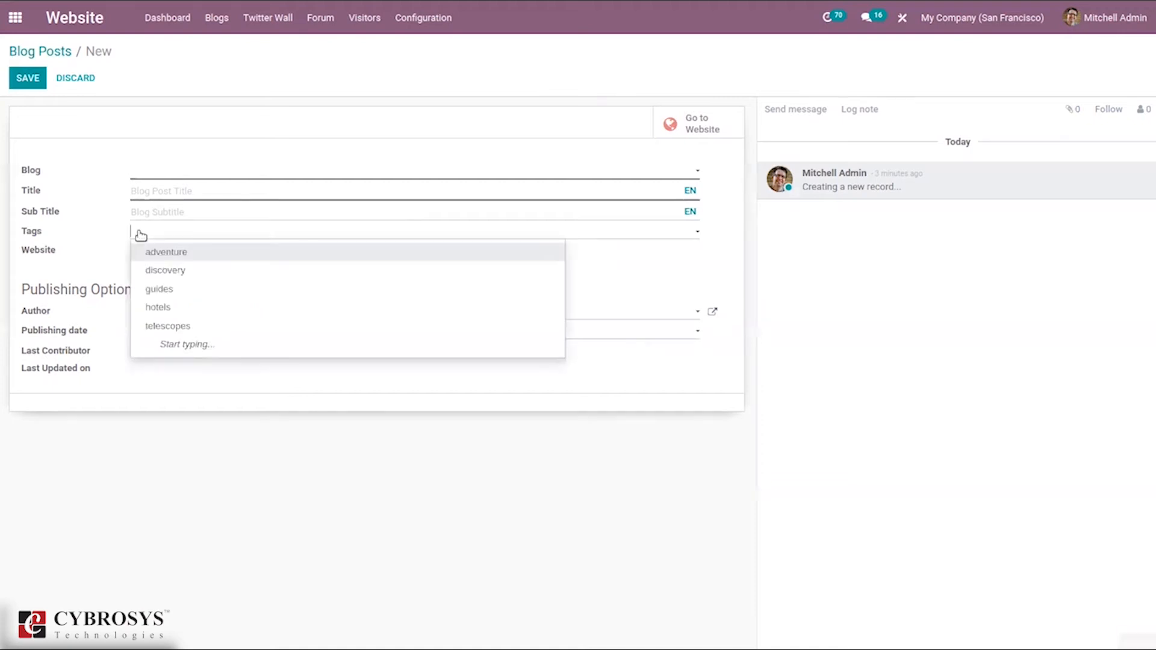
{"action": "left_click", "coordinate": [116, 259]}
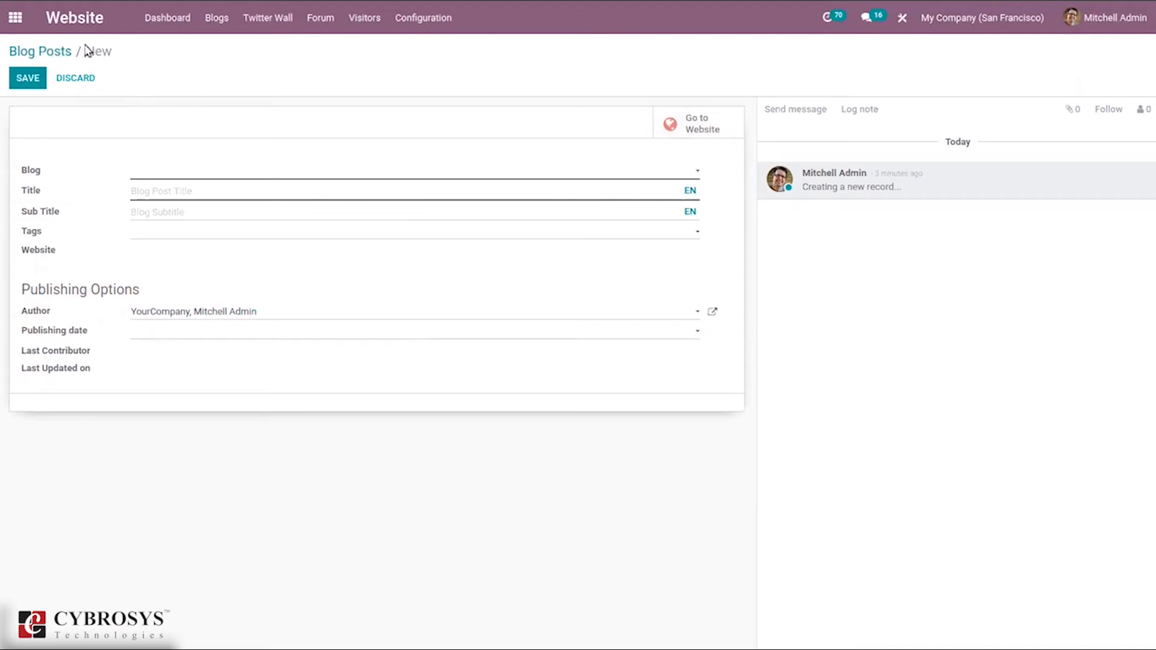
{"action": "left_click", "coordinate": [58, 56]}
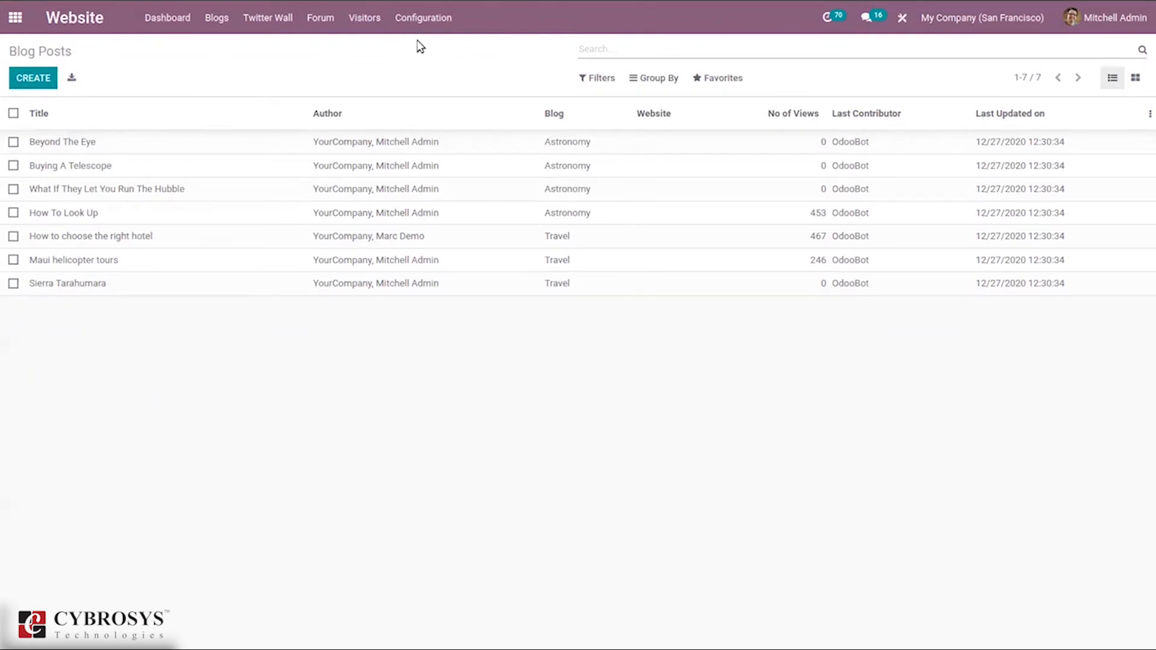
Step: Browse the five blog tags and check where the guides tag is used
{"action": "left_click", "coordinate": [422, 18]}
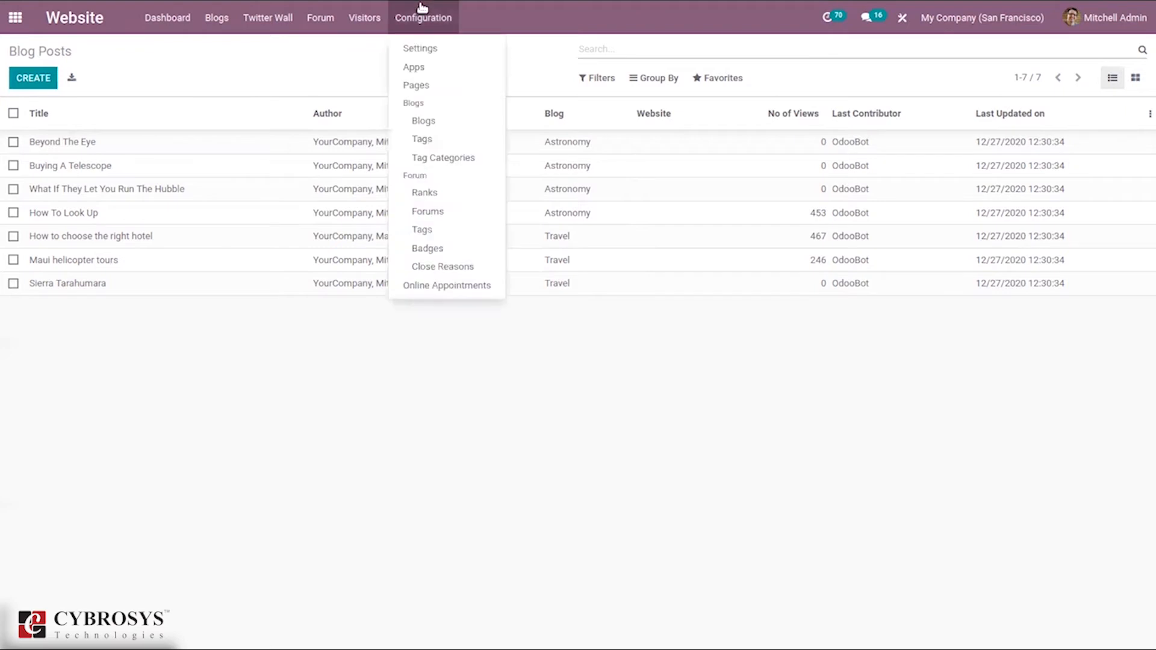
{"action": "left_click", "coordinate": [428, 141]}
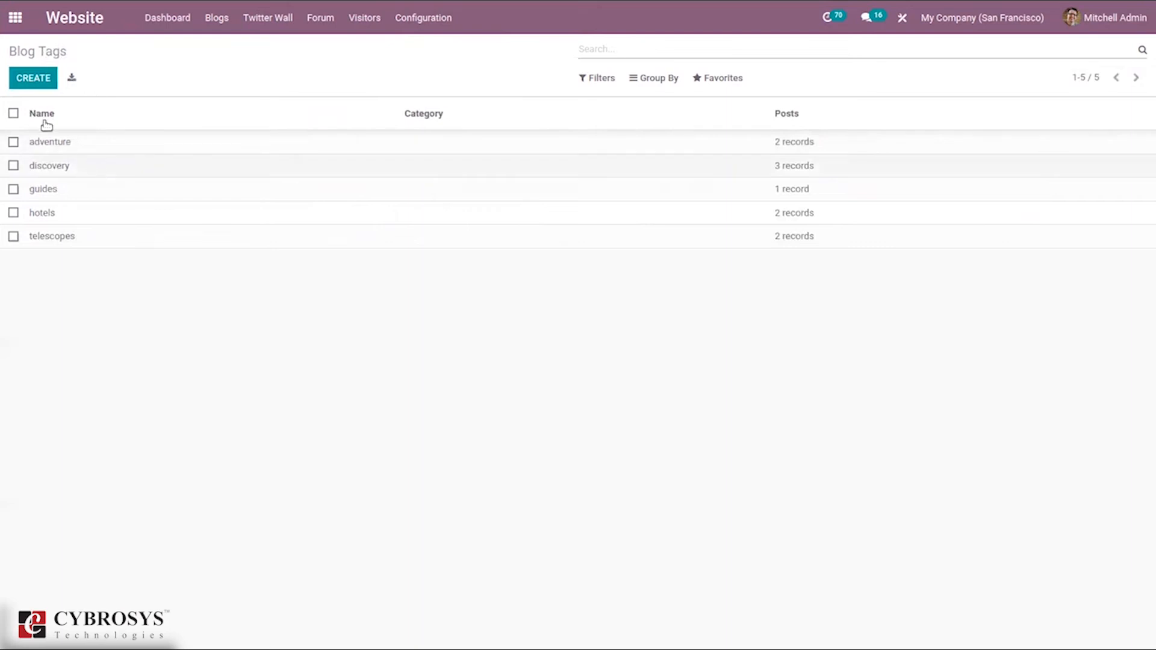
{"action": "left_click", "coordinate": [413, 189]}
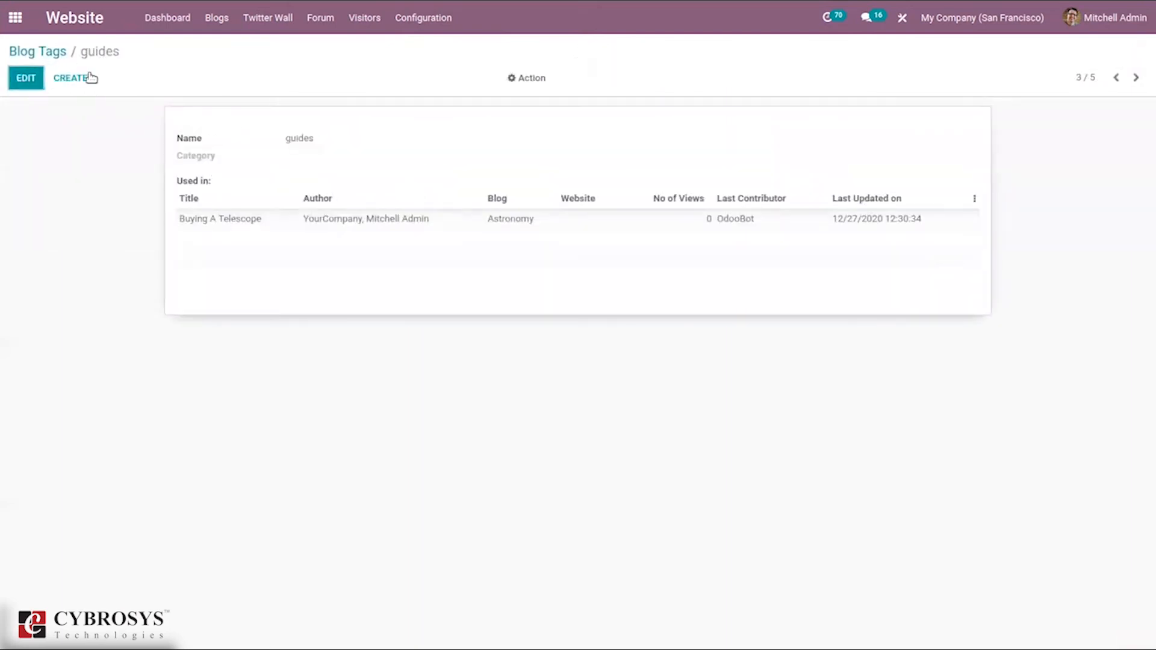
{"action": "left_click", "coordinate": [33, 50]}
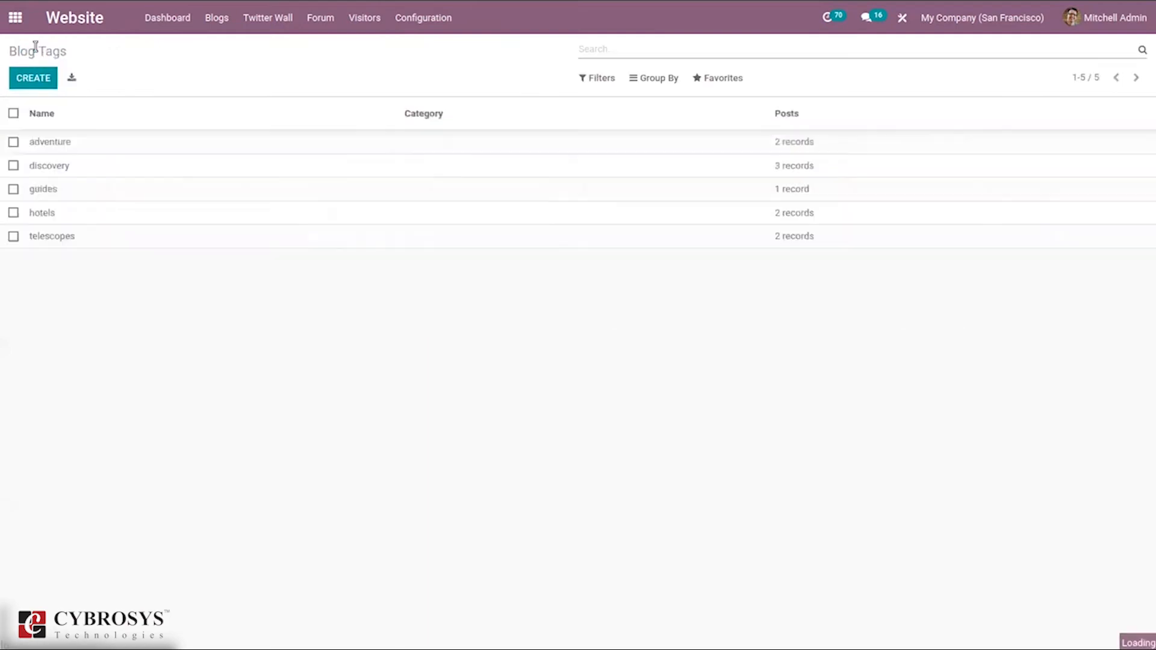
Step: Open the empty blog Tag Categories list
{"action": "left_click", "coordinate": [413, 16]}
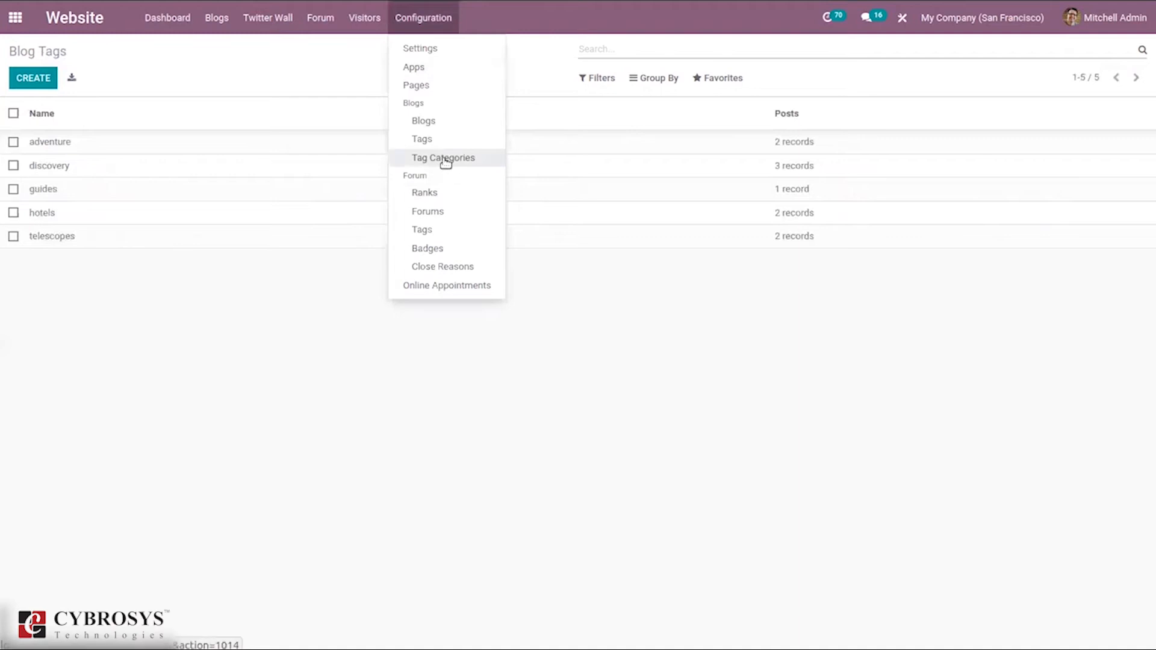
{"action": "left_click", "coordinate": [444, 159]}
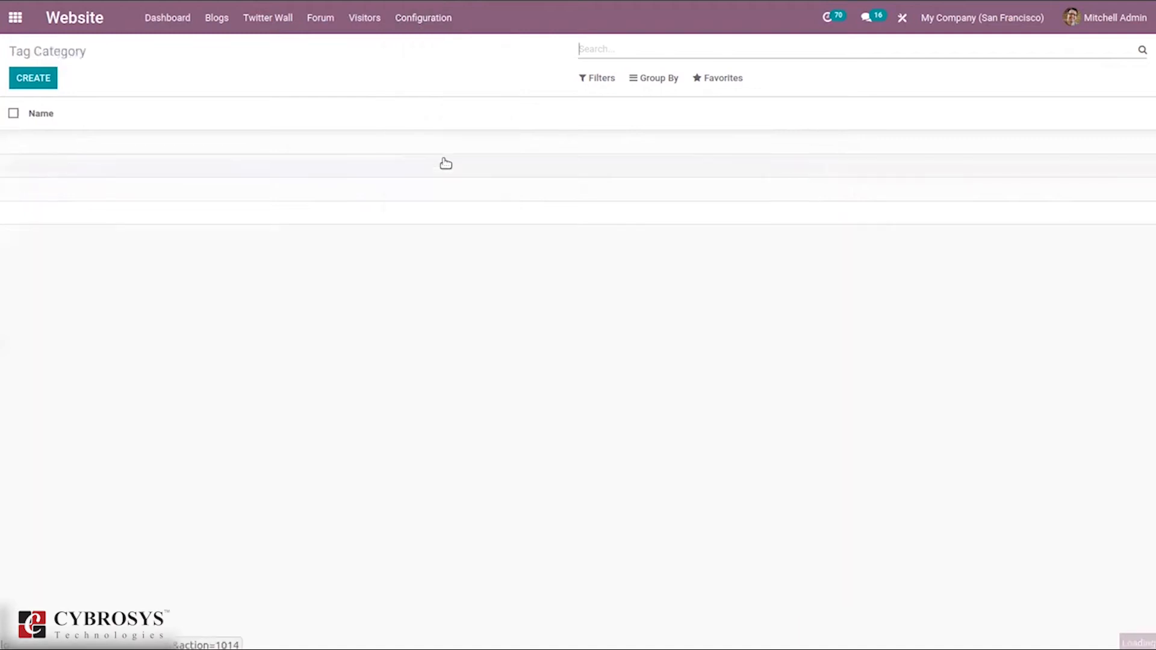
{"action": "left_click", "coordinate": [440, 22]}
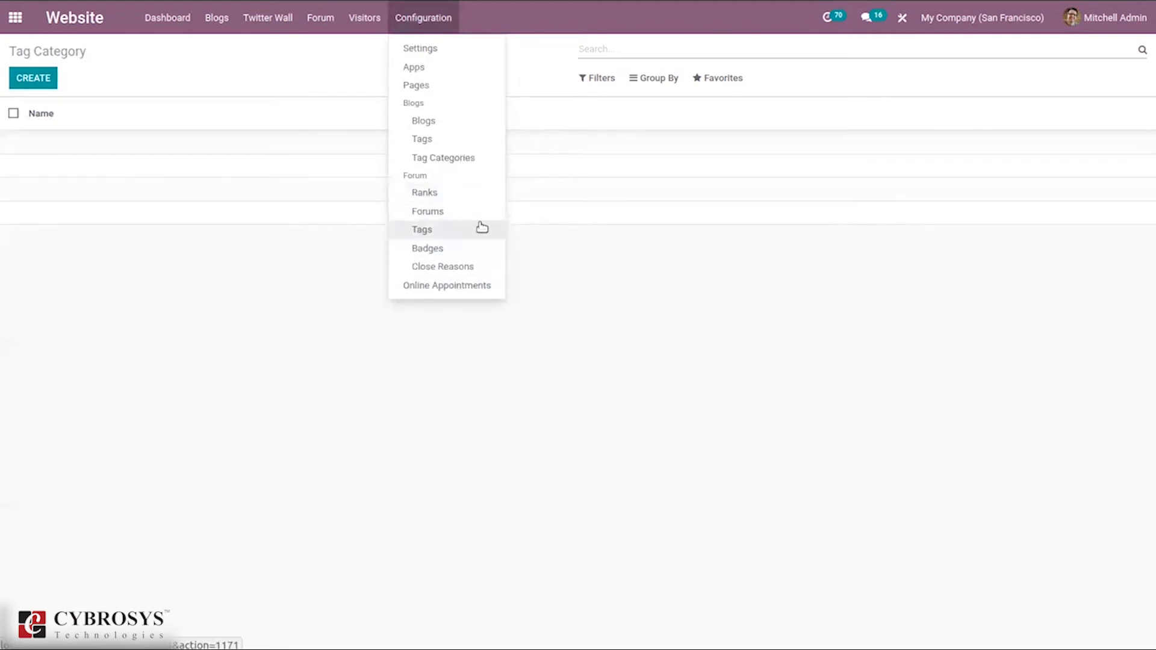
Step: Read the Bachelor rank's description and motivational message, then return to the six ranks
{"action": "left_click", "coordinate": [436, 195]}
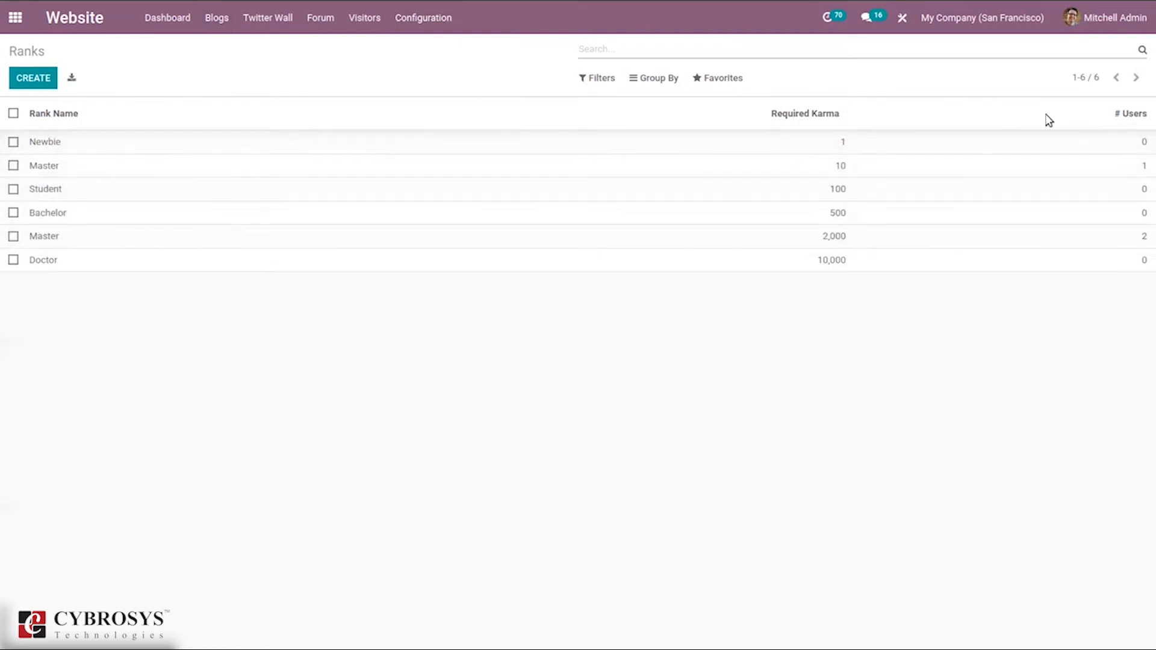
{"action": "left_click", "coordinate": [733, 215]}
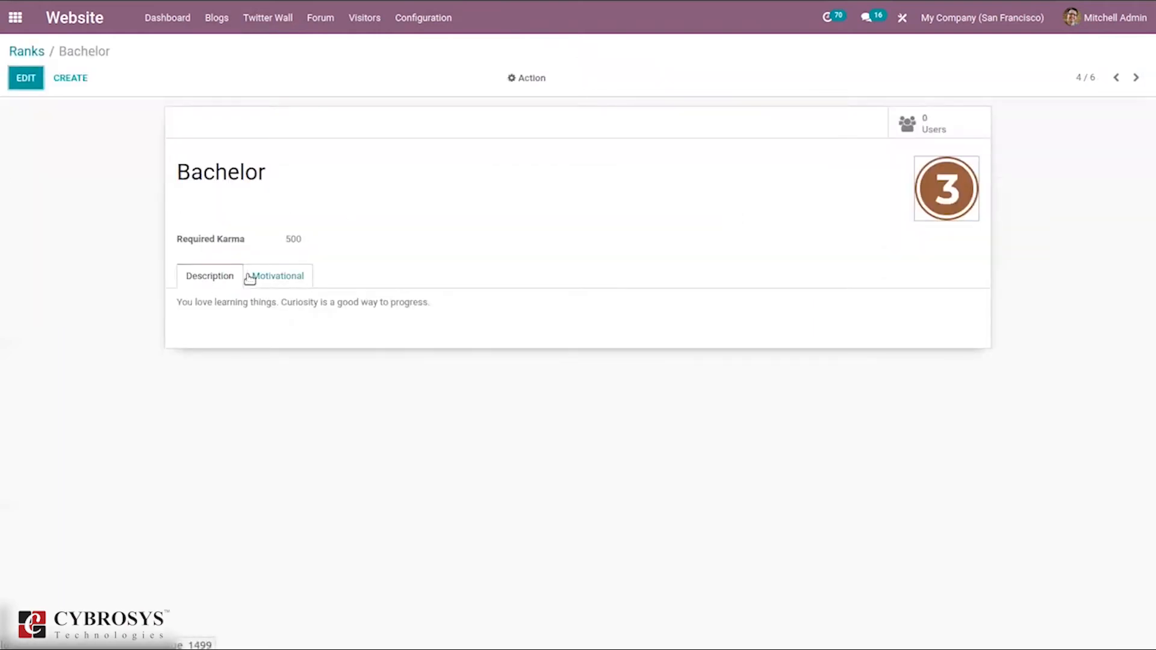
{"action": "left_click", "coordinate": [274, 270]}
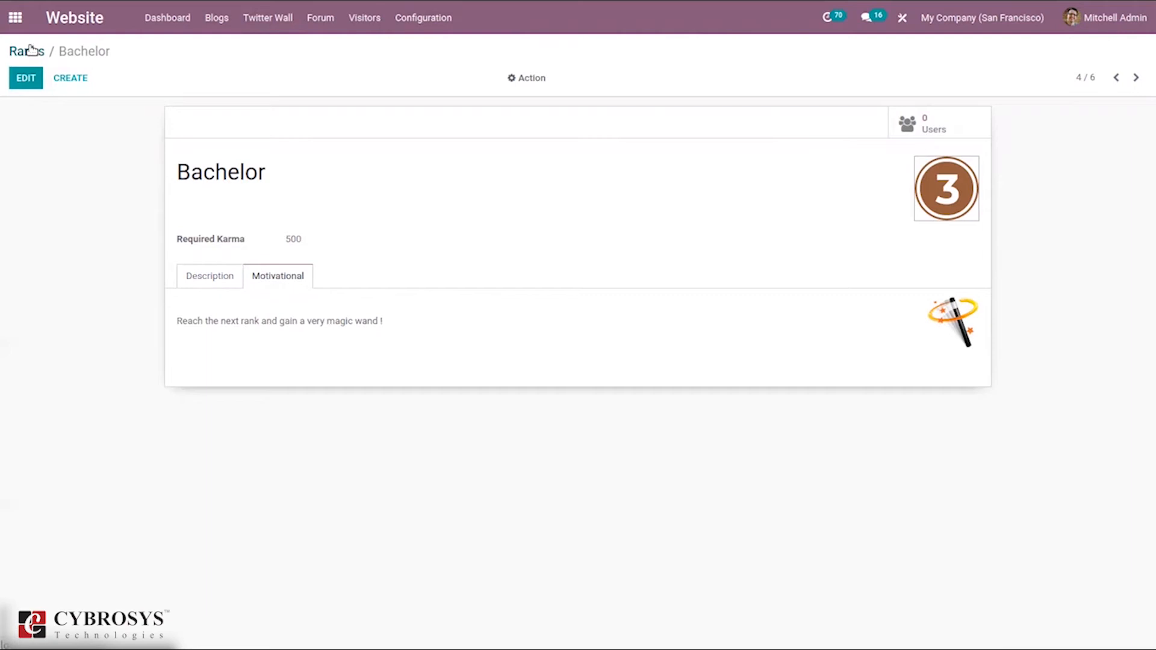
{"action": "mouse_move", "coordinate": [5, 9]}
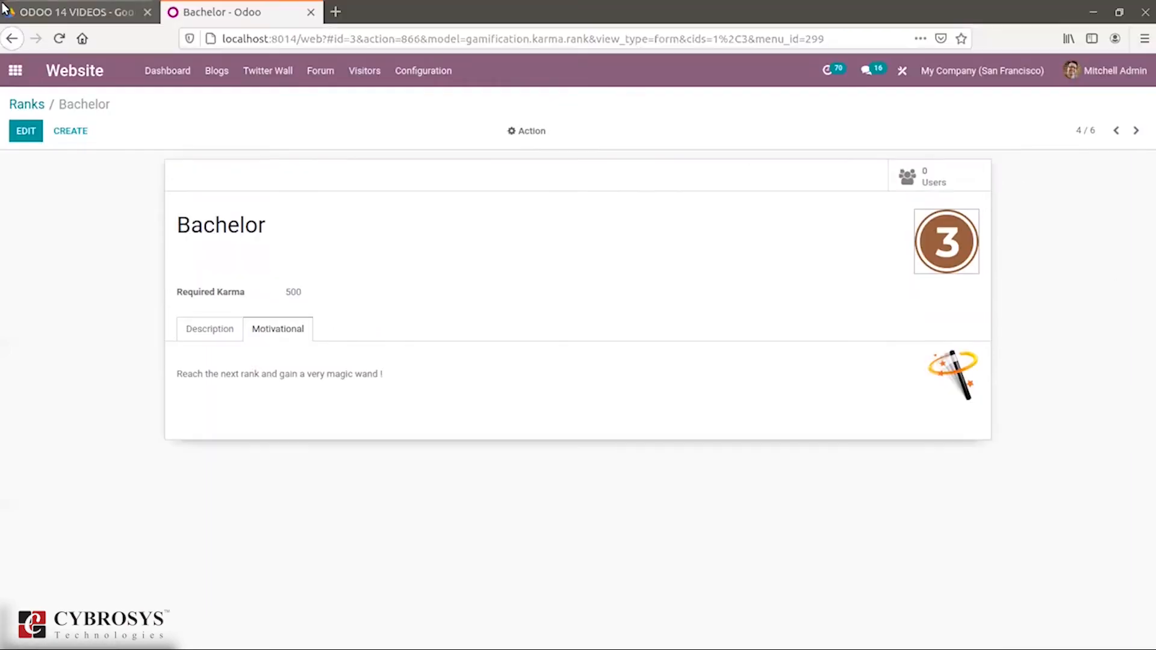
{"action": "left_click", "coordinate": [27, 51]}
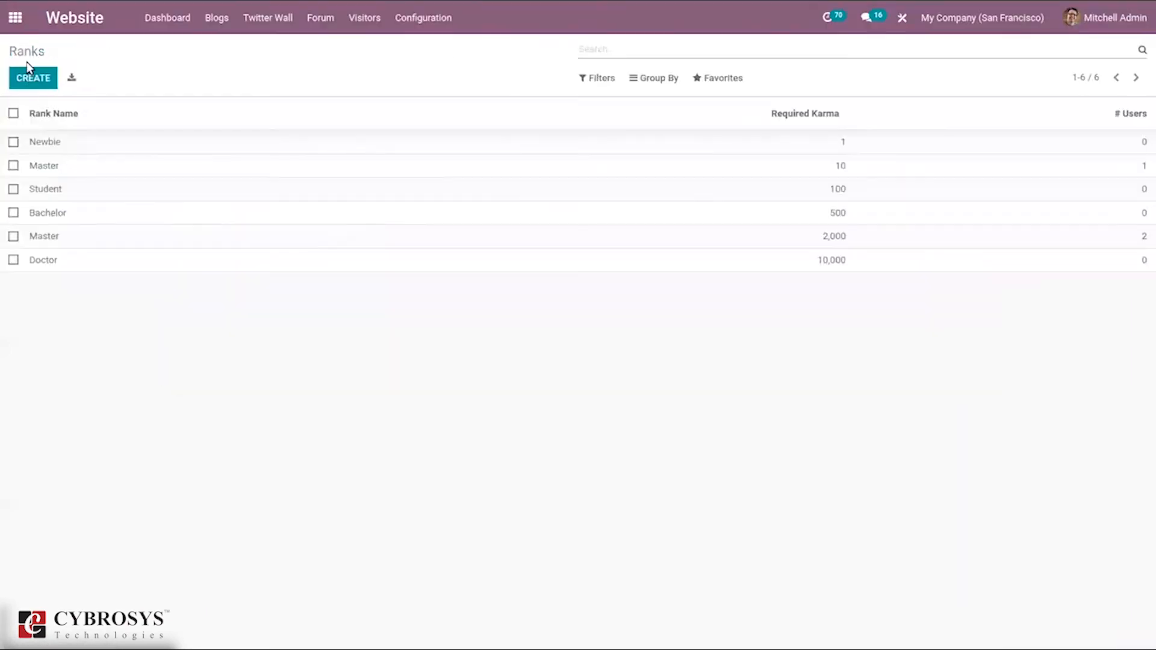
Step: Create a new forum named Odoo 14
{"action": "left_click", "coordinate": [444, 18]}
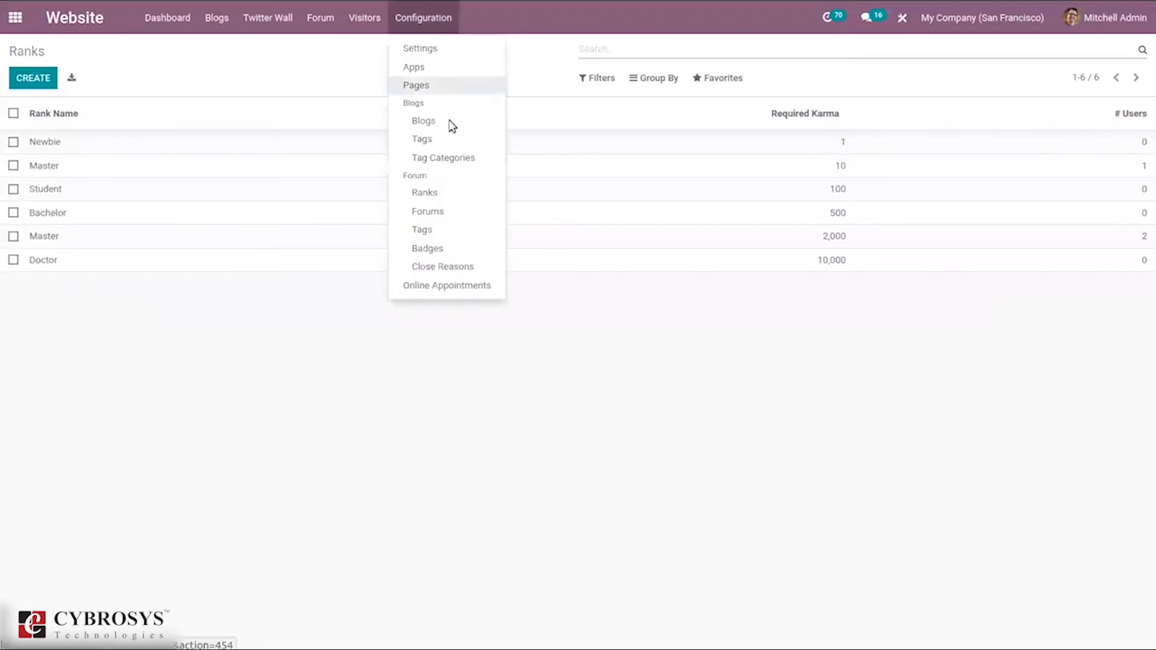
{"action": "left_click", "coordinate": [448, 217]}
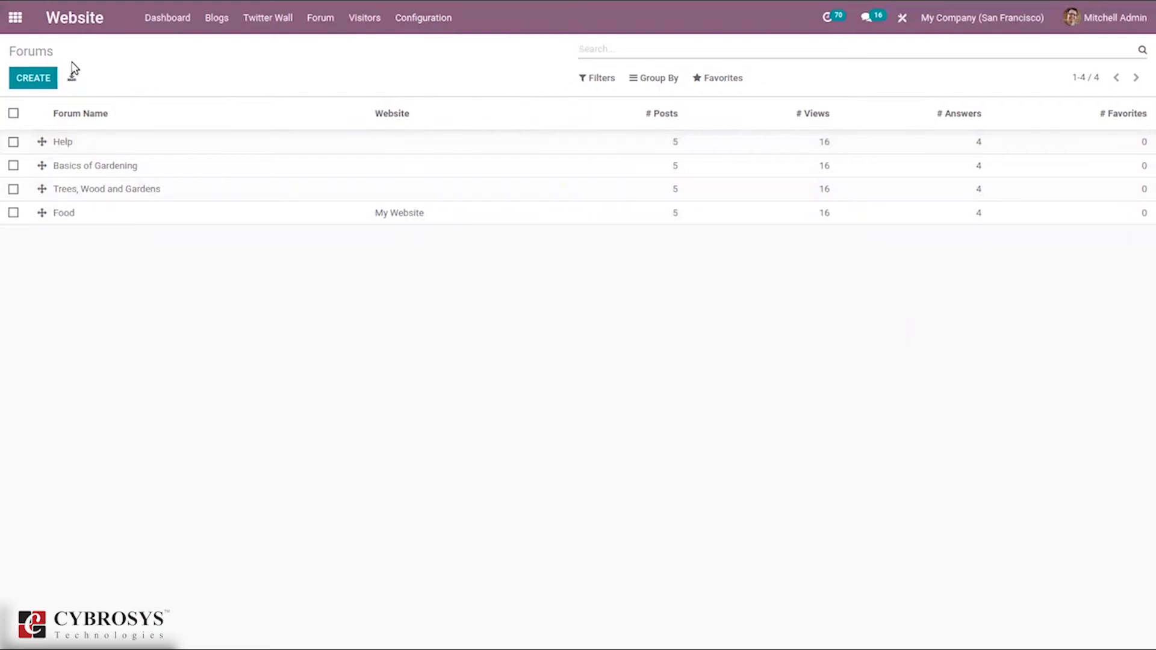
{"action": "left_click", "coordinate": [34, 78]}
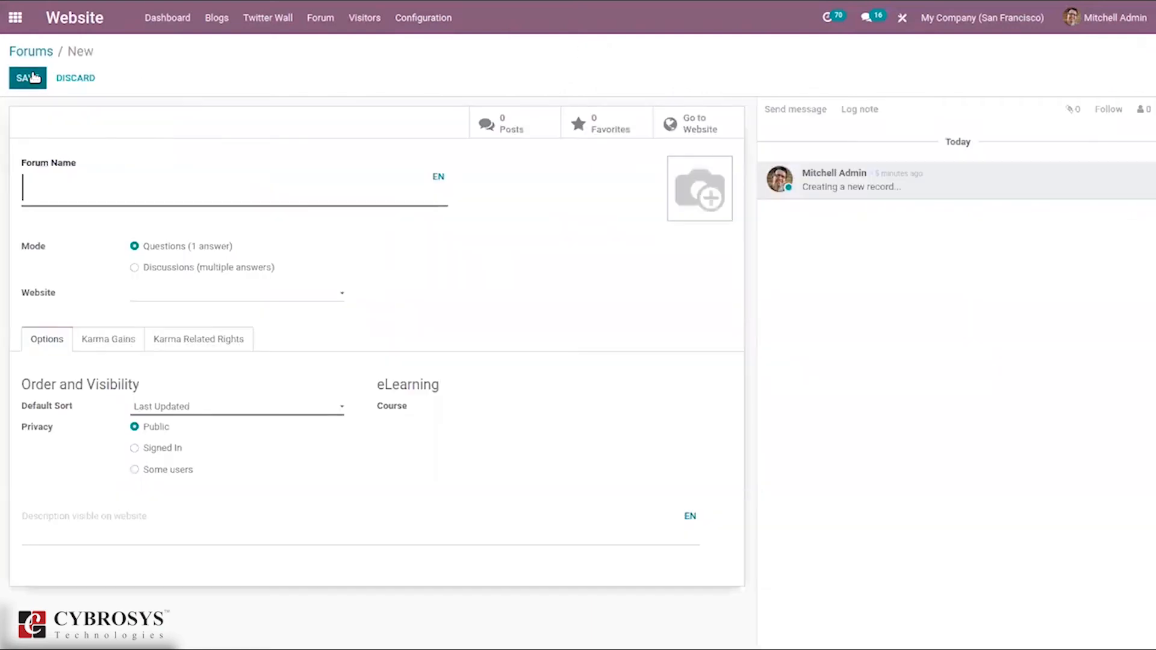
{"action": "type", "text": "My foru"}
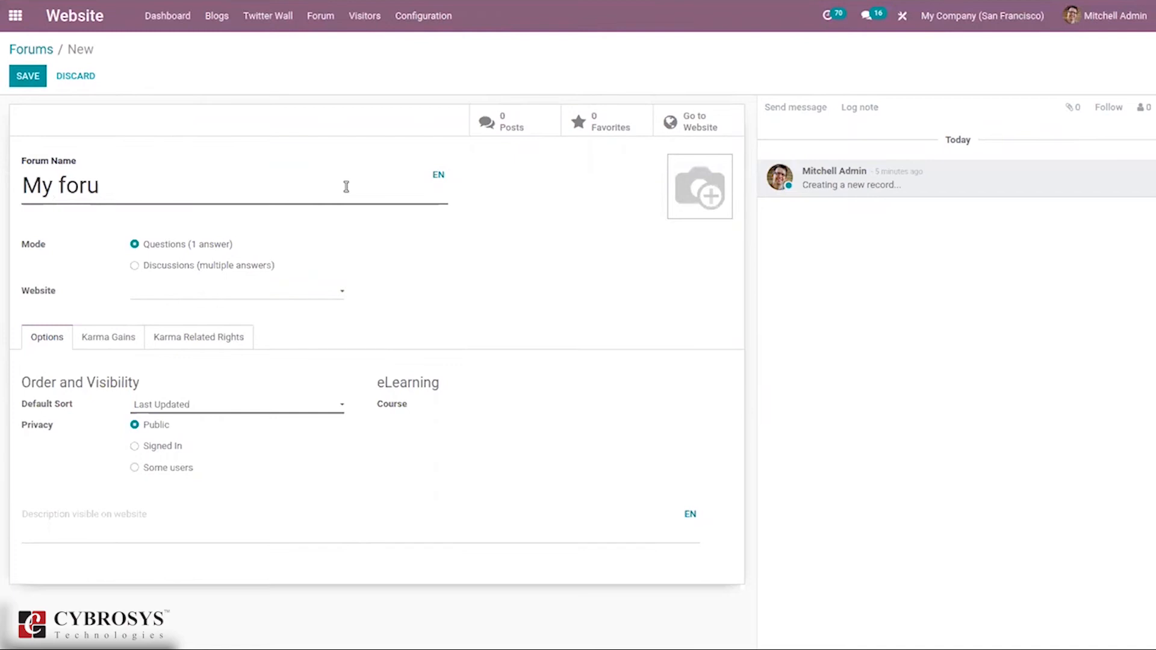
{"action": "key", "text": "BackSpace"}
{"action": "key", "text": "BackSpace"}
{"action": "key", "text": "BackSpace"}
{"action": "key", "text": "BackSpace"}
{"action": "key", "text": "BackSpace"}
{"action": "key", "text": "BackSpace"}
{"action": "key", "text": "BackSpace"}
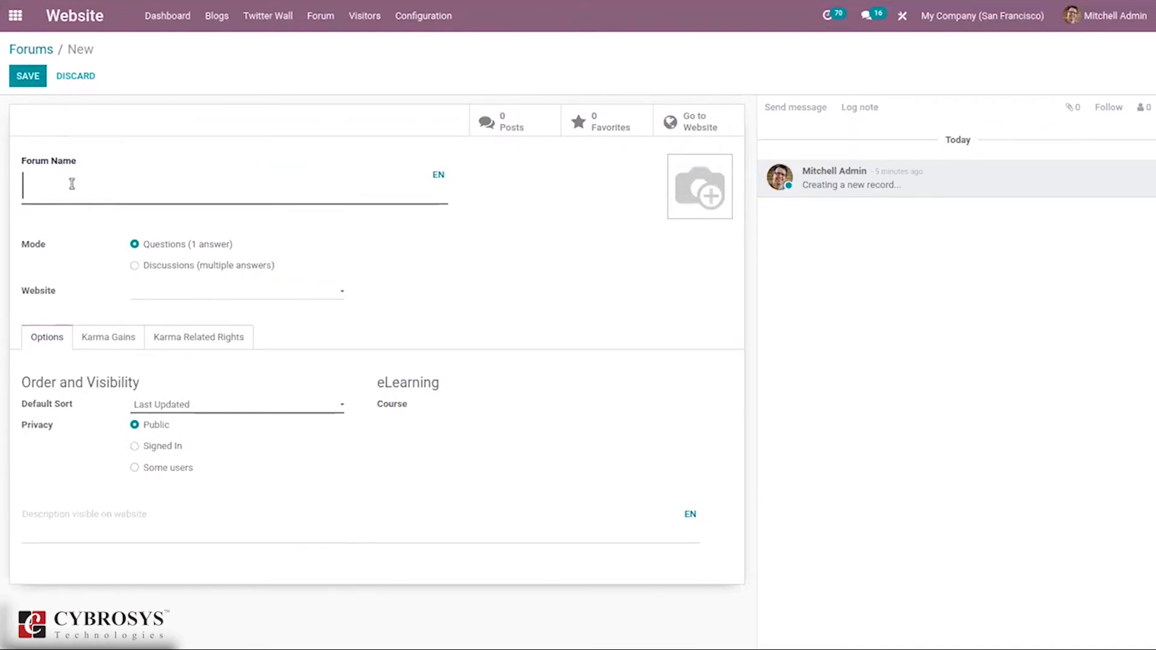
{"action": "type", "text": "Odoo 14"}
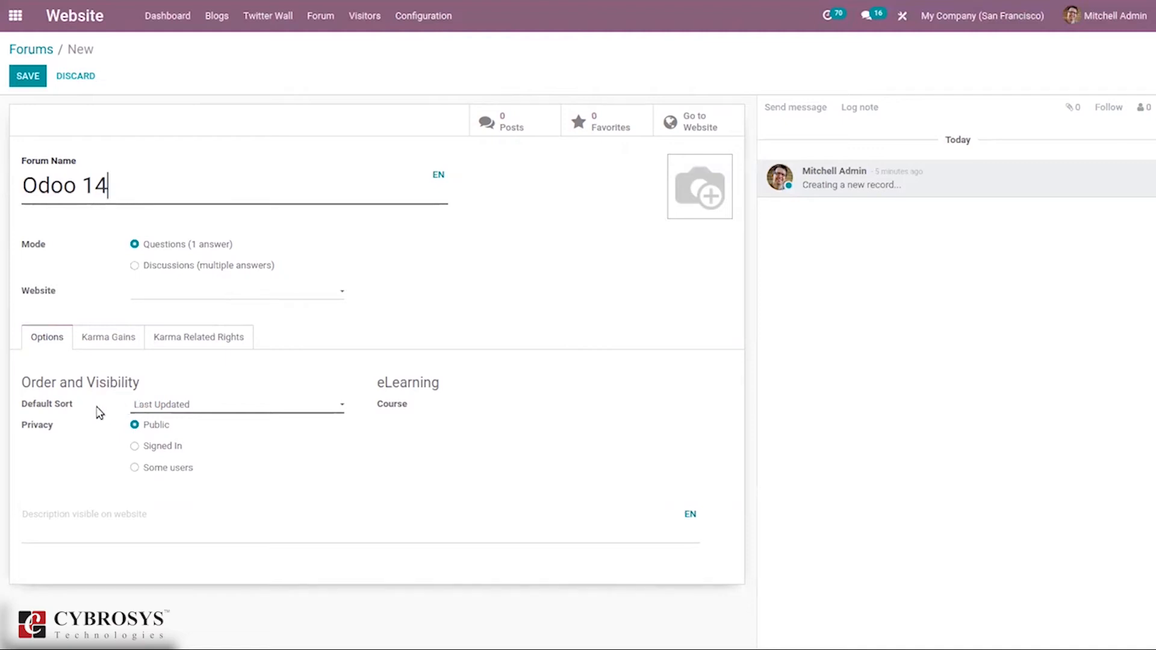
Step: Keep Last Updated sorting and Public privacy for Odoo 14, then view its karma gains
{"action": "left_click", "coordinate": [148, 406]}
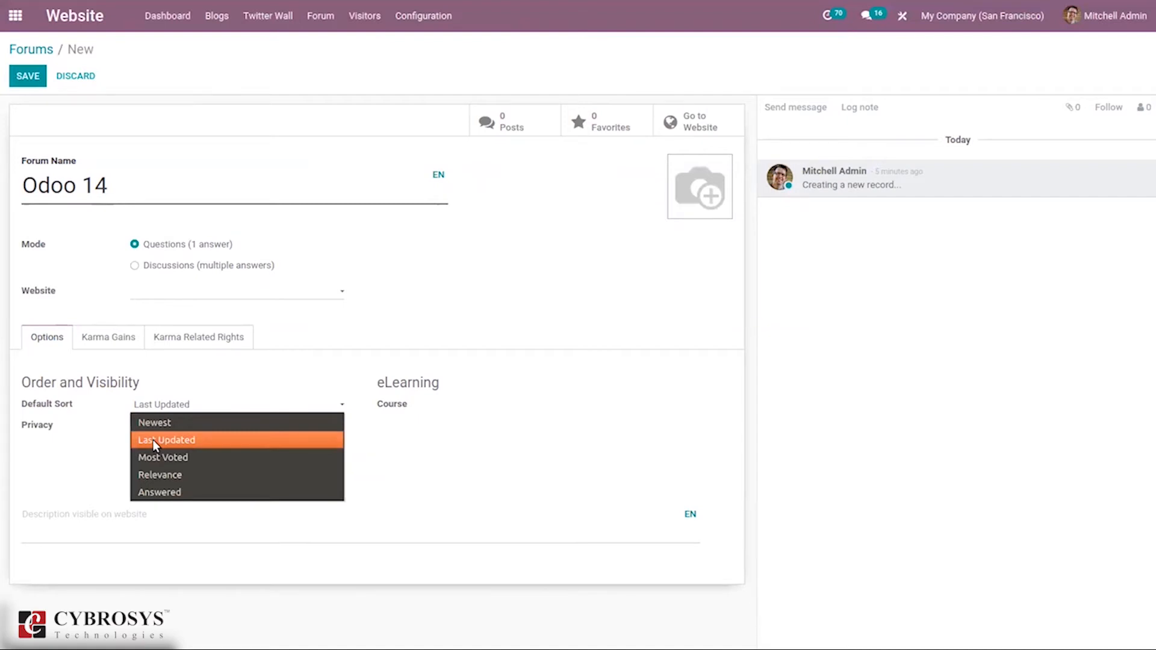
{"action": "left_click", "coordinate": [87, 434]}
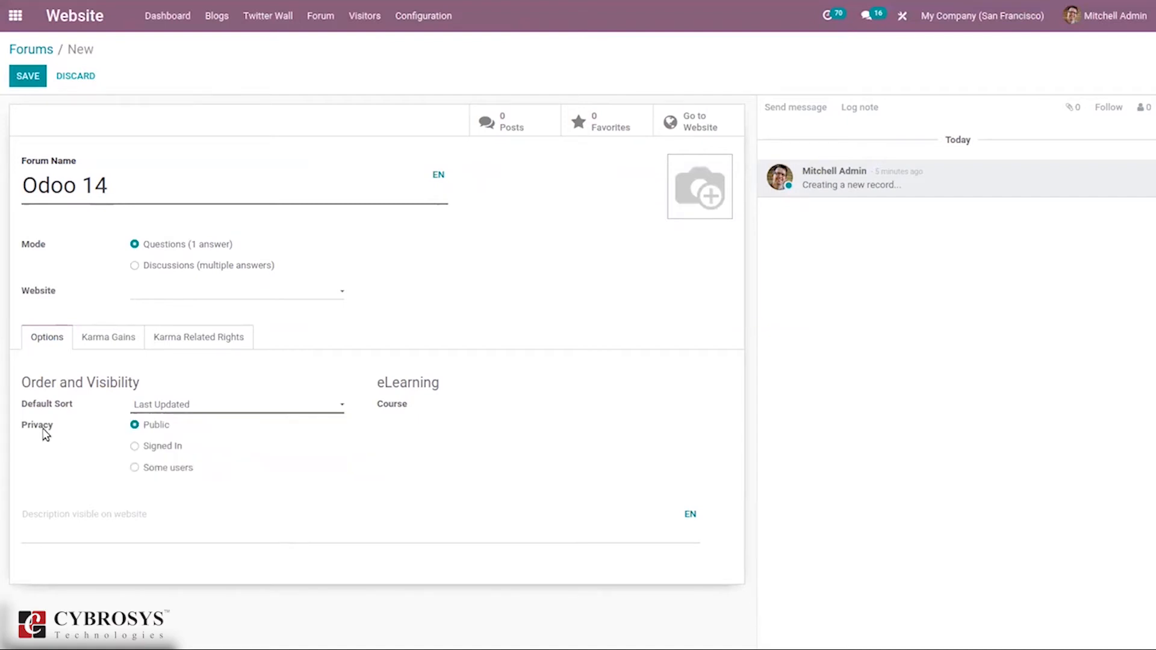
{"action": "left_click", "coordinate": [149, 448]}
{"action": "left_click", "coordinate": [155, 474]}
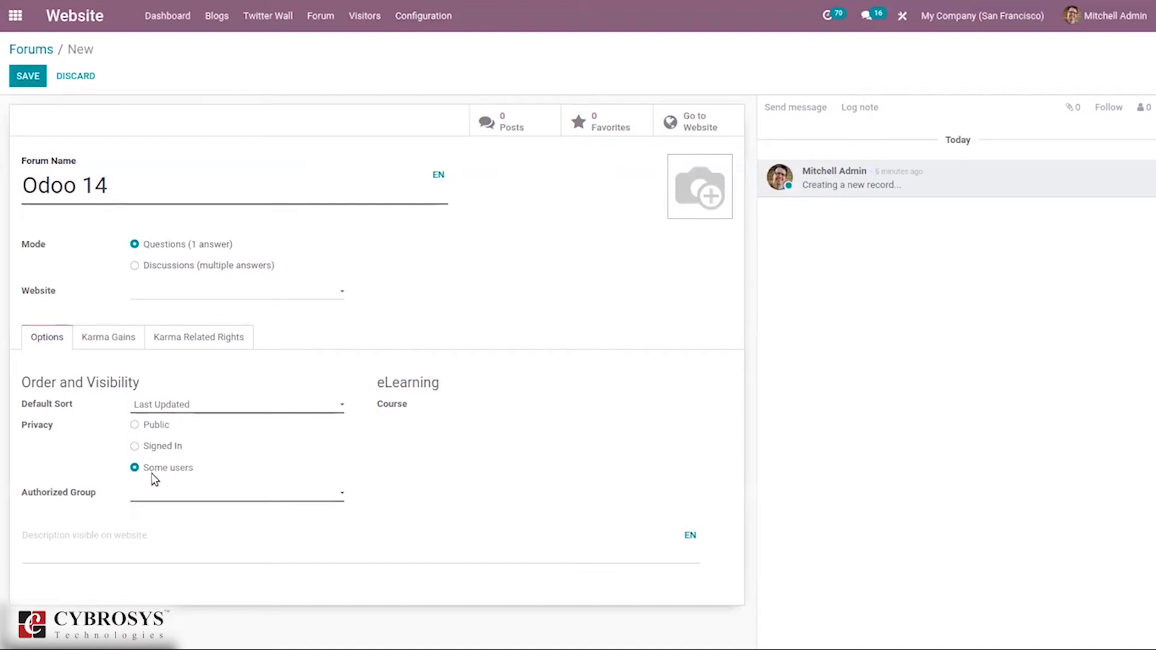
{"action": "left_click", "coordinate": [162, 428]}
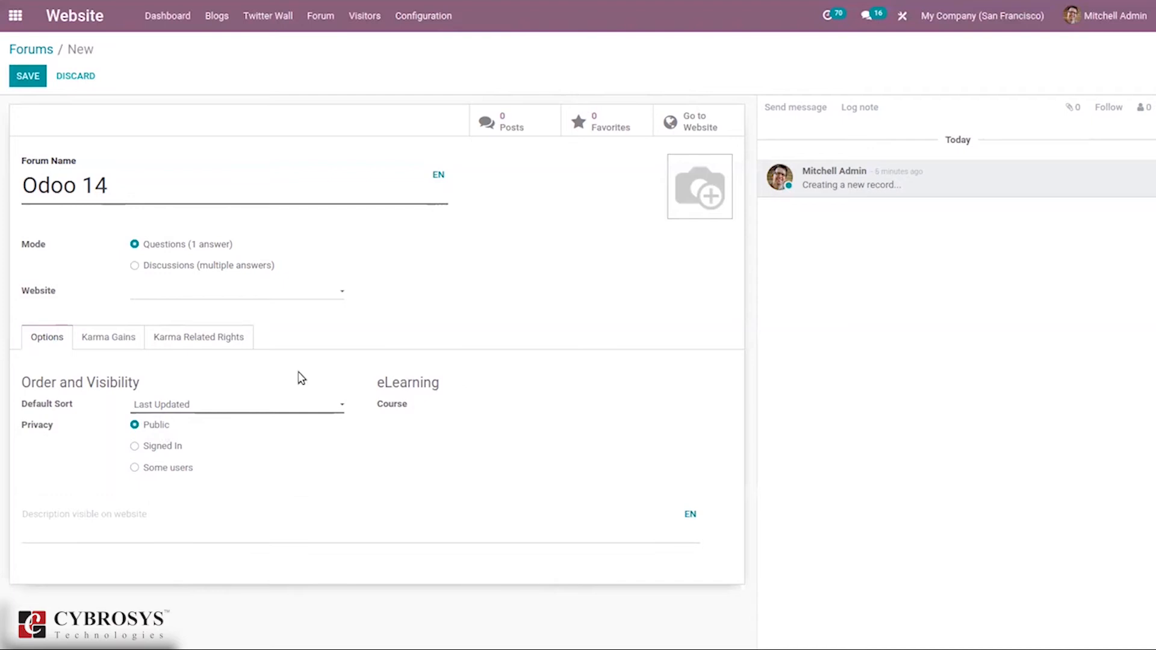
{"action": "left_click", "coordinate": [90, 343]}
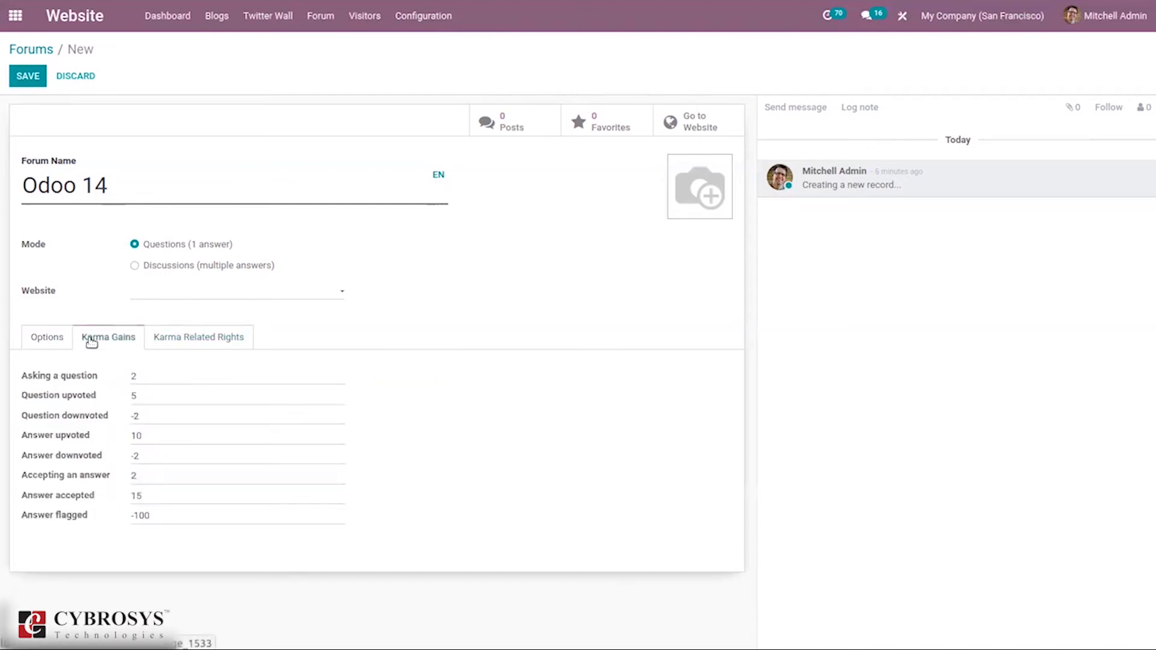
Step: Compare Odoo 14's karma rights and gains, then leave to trigger the discard warning
{"action": "left_click", "coordinate": [183, 336]}
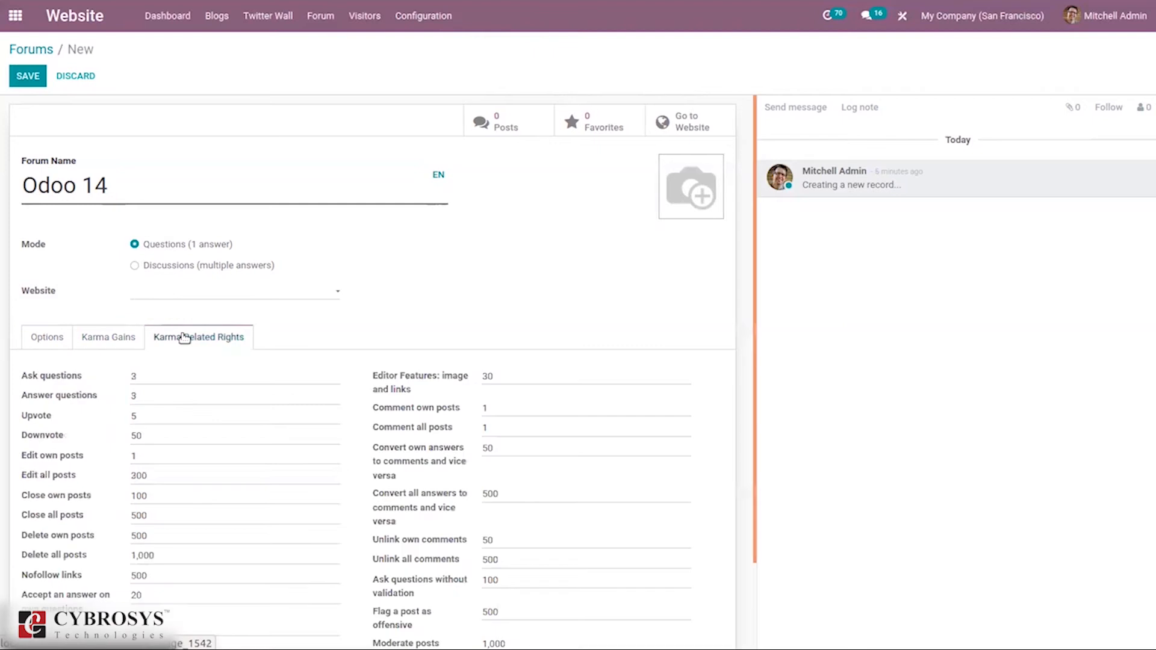
{"action": "left_click", "coordinate": [94, 339]}
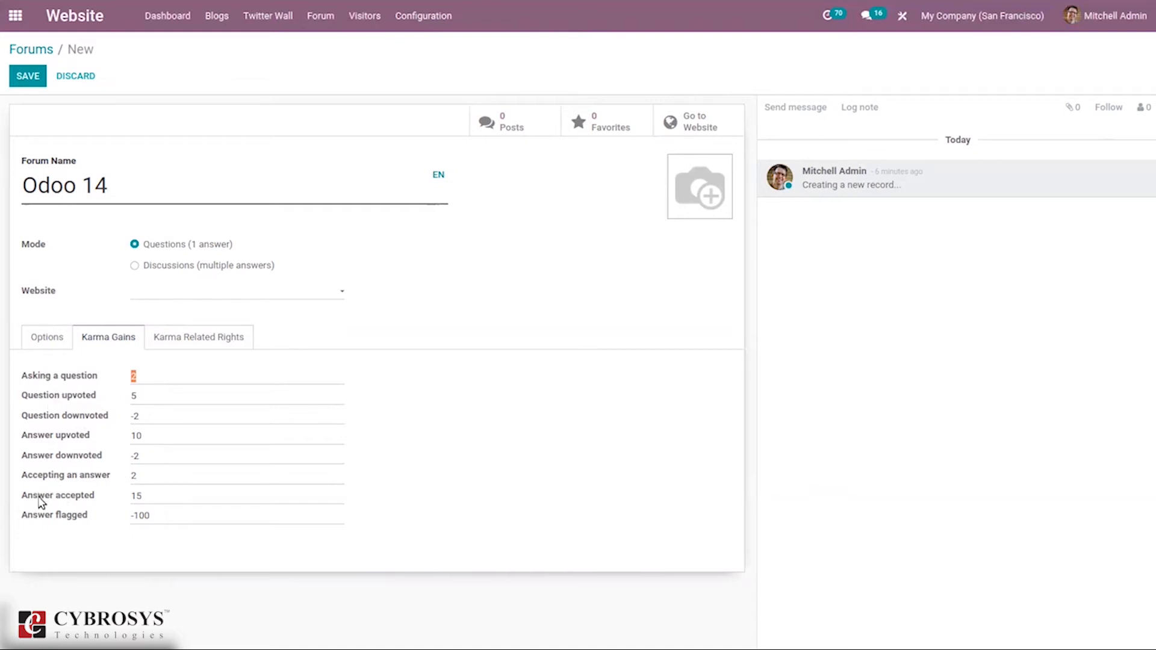
{"action": "left_click", "coordinate": [162, 338]}
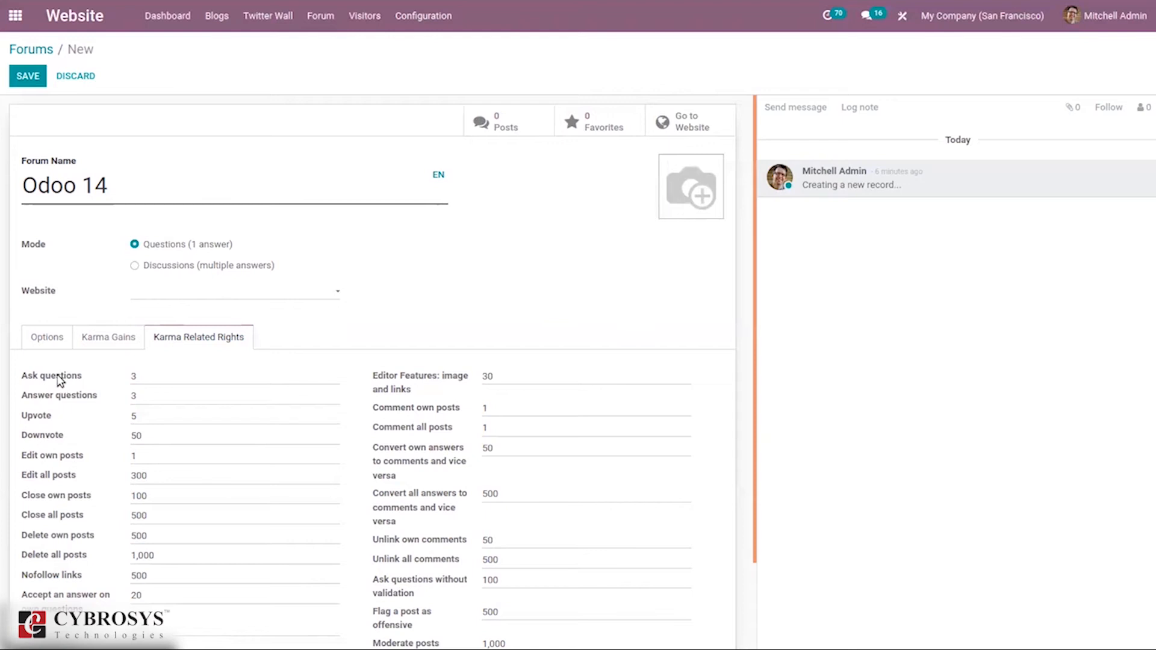
{"action": "left_click", "coordinate": [87, 335]}
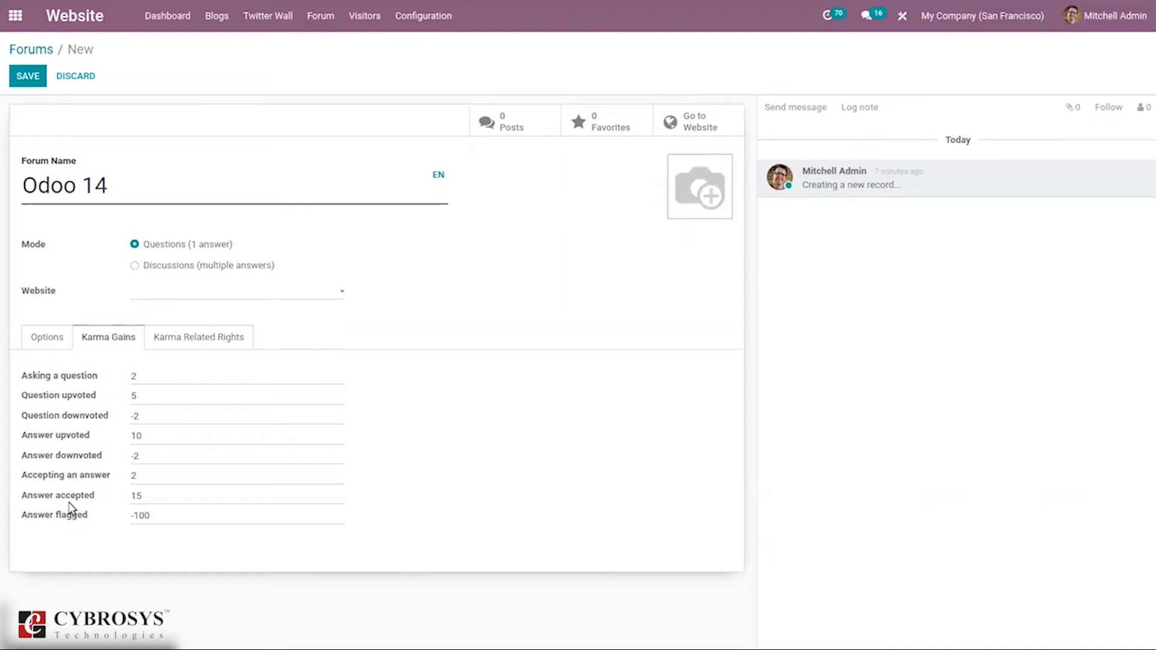
{"action": "left_click", "coordinate": [217, 339]}
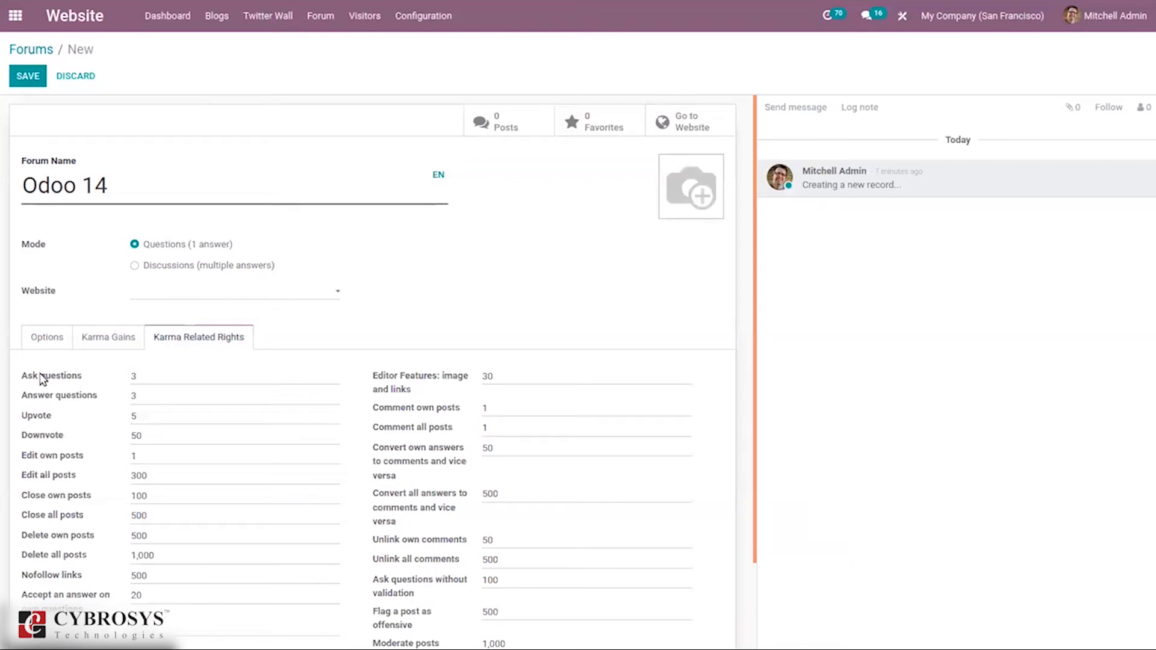
{"action": "left_click_drag", "start_coordinate": [147, 376], "coordinate": [36, 375]}
{"action": "left_click", "coordinate": [108, 336]}
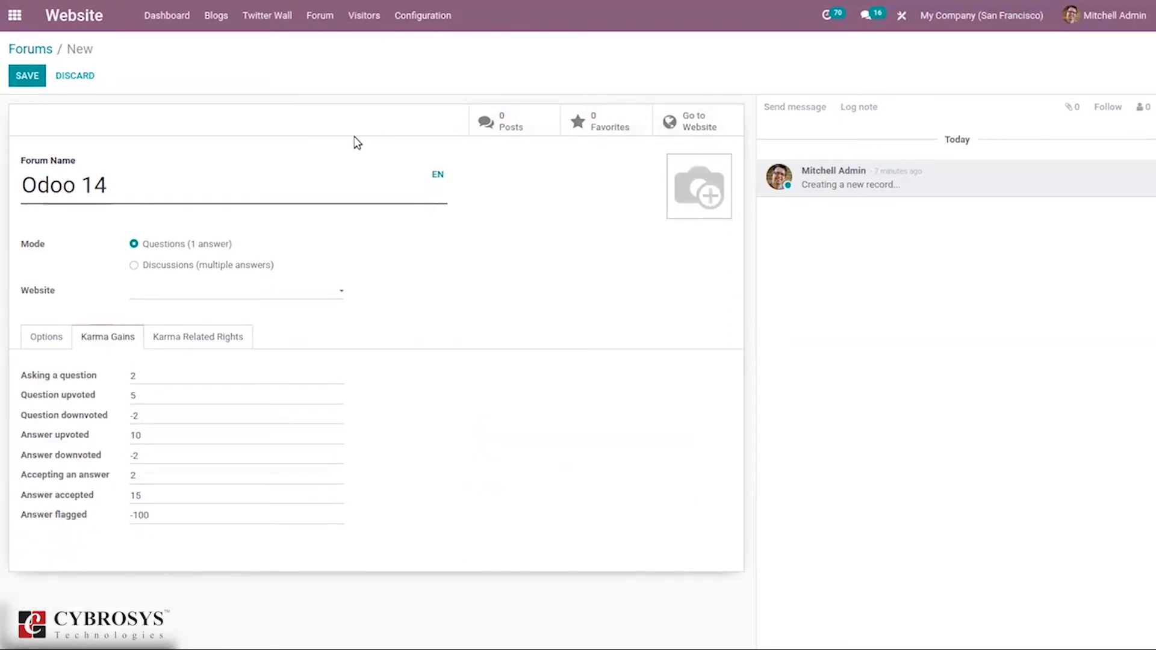
{"action": "left_click", "coordinate": [23, 48]}
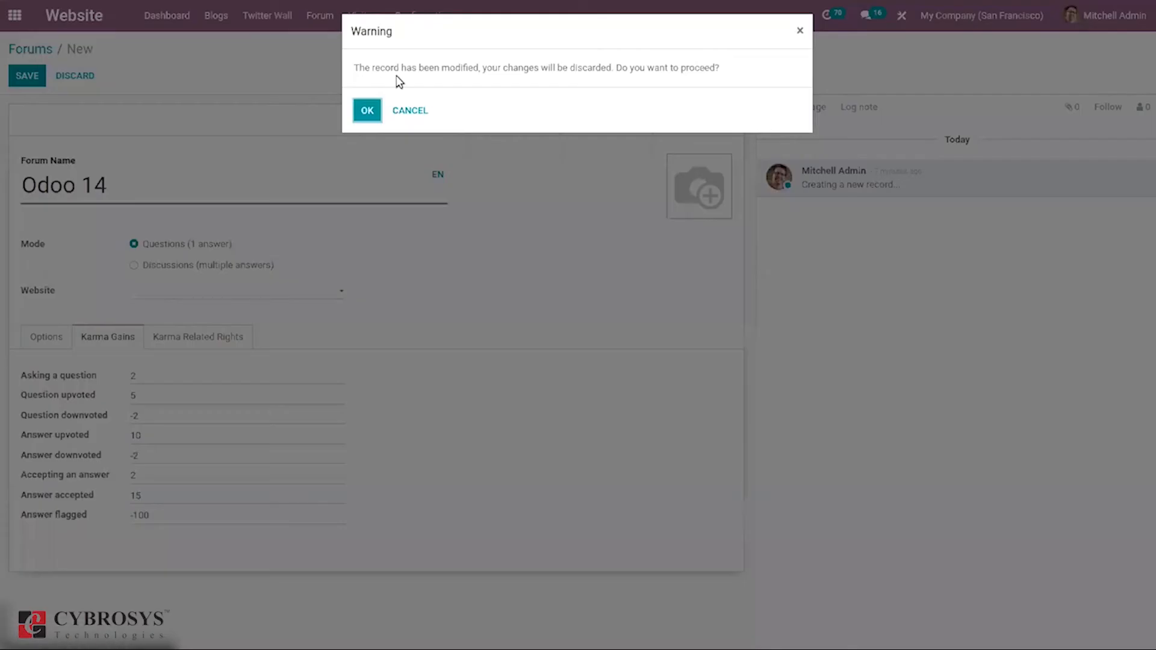
Step: Discard the unsaved forum and view the Forum Posts list: 5 posts, 16 views, 4 answers
{"action": "left_click", "coordinate": [365, 108]}
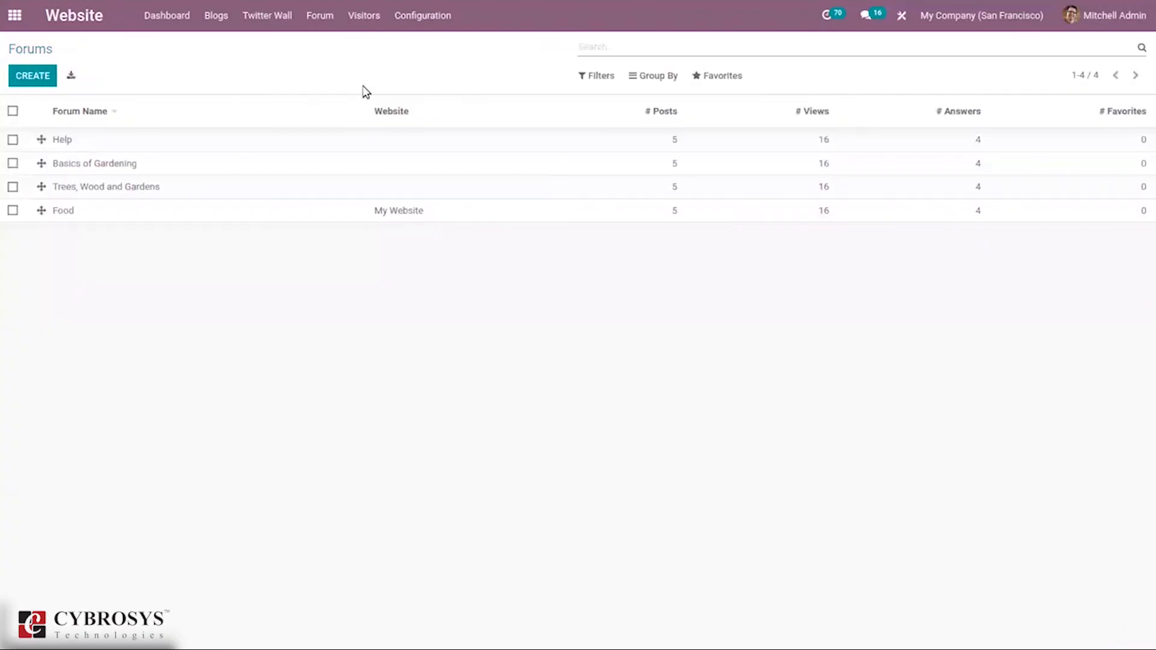
{"action": "left_click", "coordinate": [319, 10]}
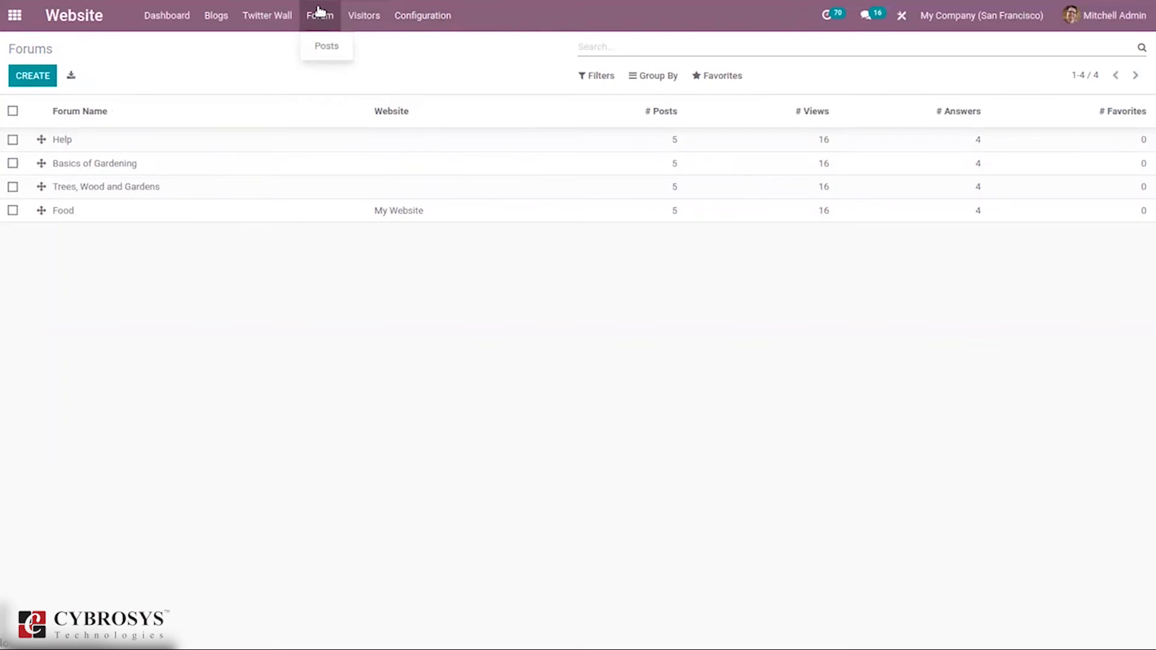
{"action": "left_click", "coordinate": [327, 48]}
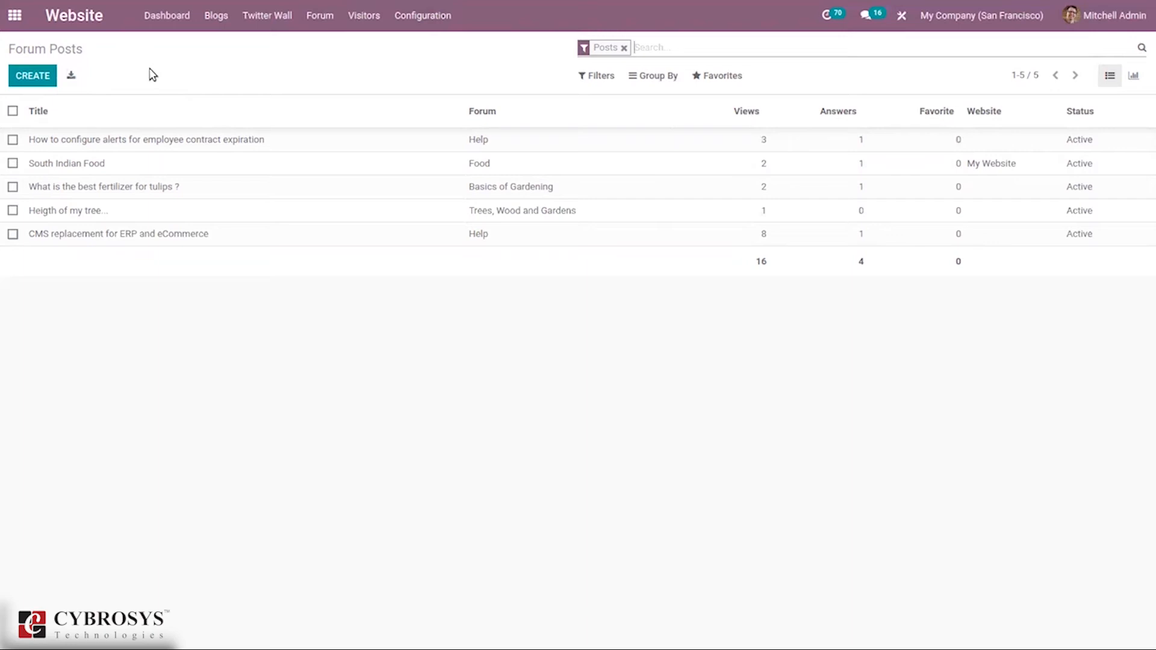
{"action": "left_click", "coordinate": [422, 16]}
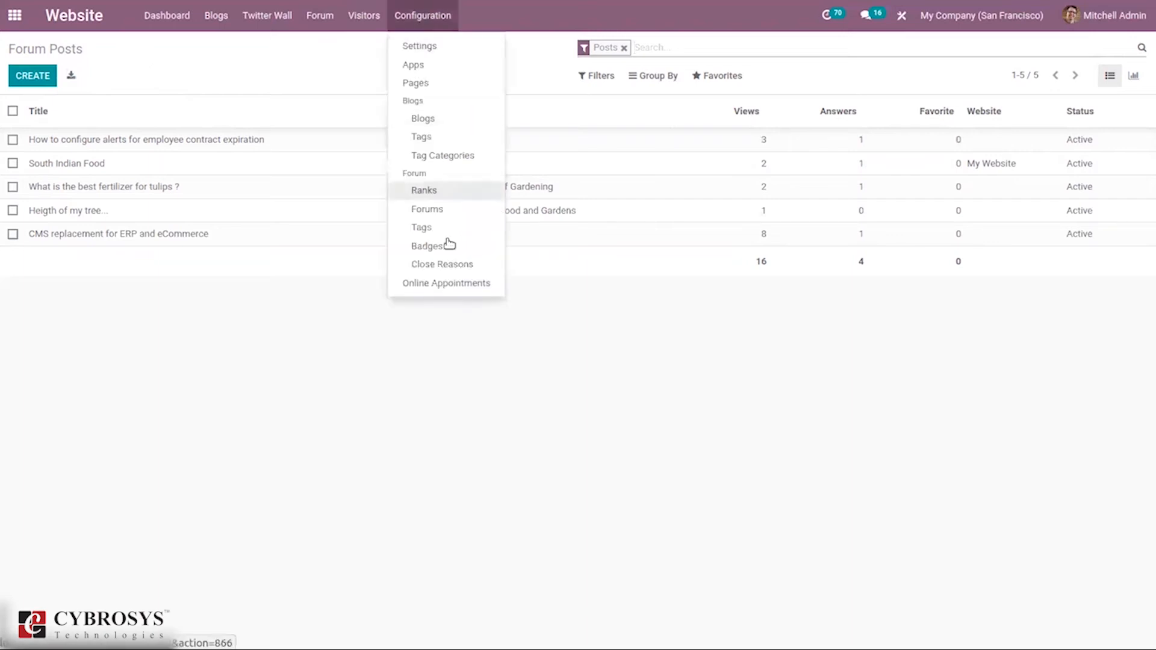
Step: Browse the forum Tags list, then the Badges overview
{"action": "left_click", "coordinate": [433, 228]}
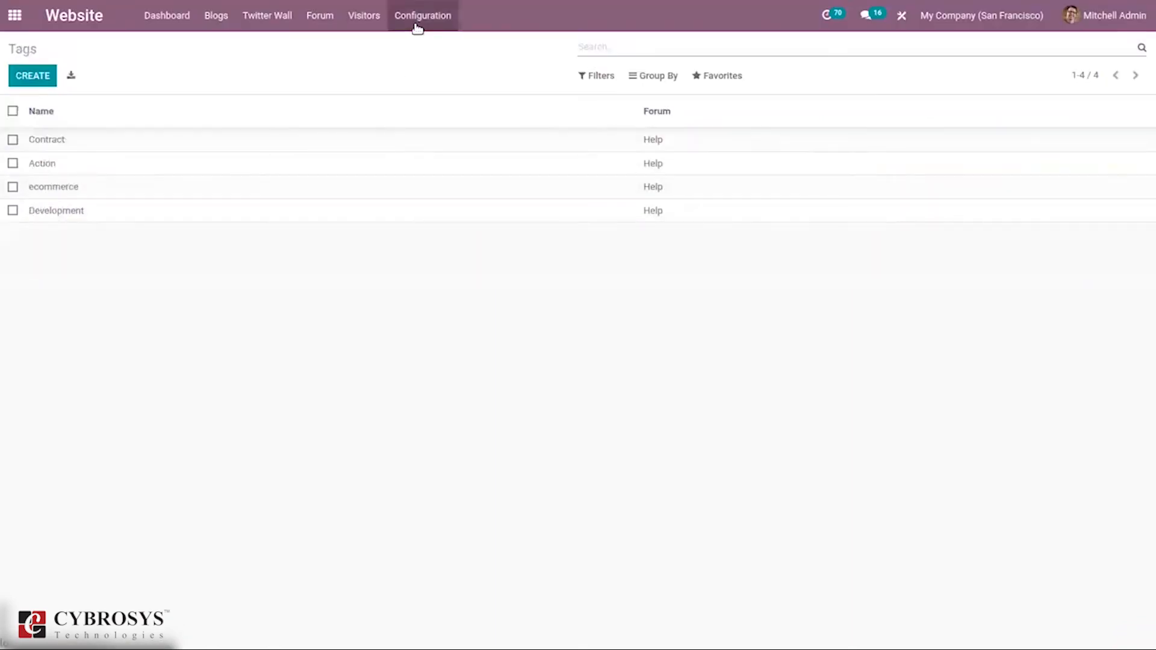
{"action": "left_click", "coordinate": [418, 25]}
{"action": "left_click", "coordinate": [444, 254]}
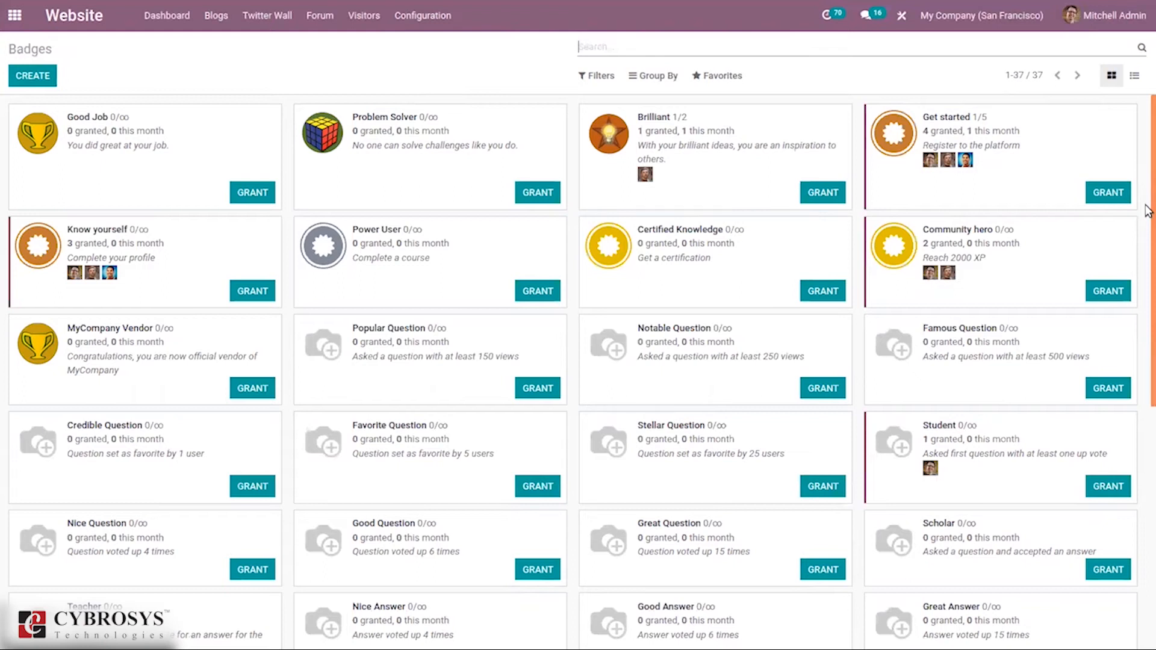
{"action": "scroll", "coordinate": [1144, 198], "scroll_direction": "down", "scroll_amount": 4}
{"action": "scroll", "coordinate": [1135, 175], "scroll_direction": "up", "scroll_amount": 4}
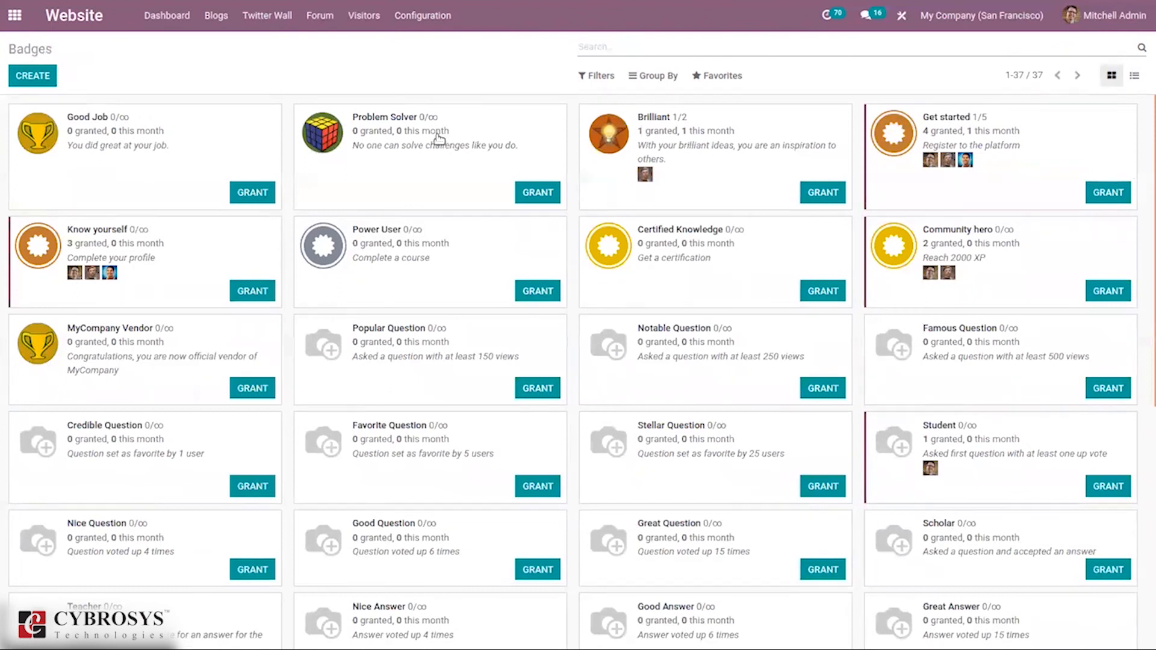
Step: Cancel a started Brilliant badge grant and open the Brilliant badge form instead
{"action": "left_click", "coordinate": [822, 192]}
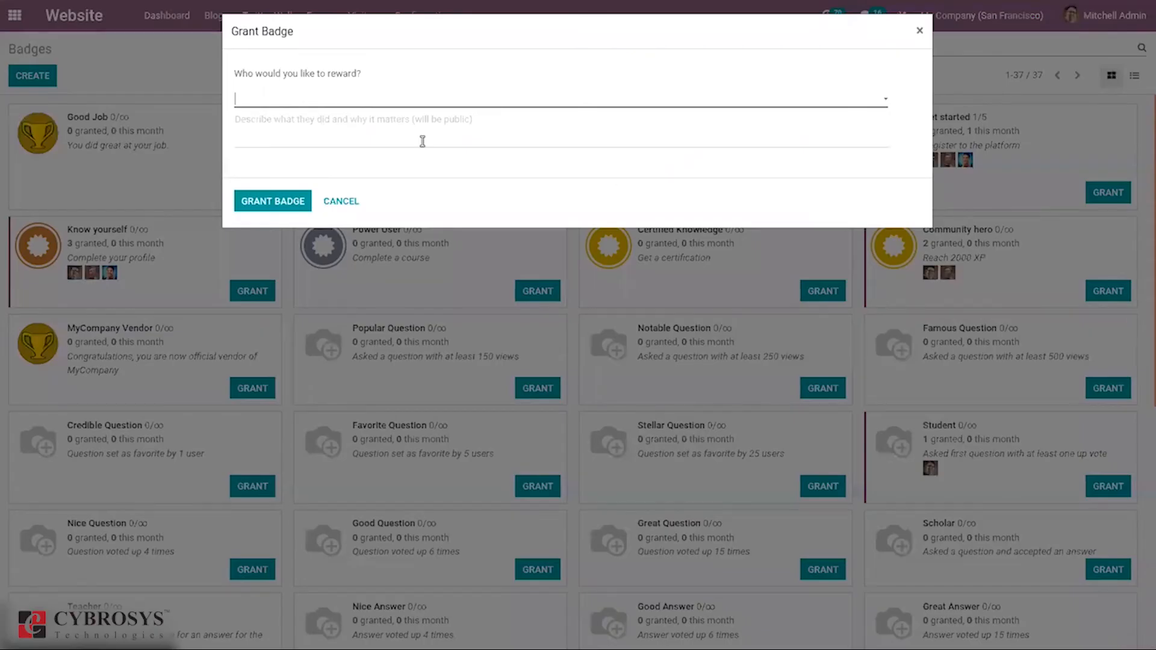
{"action": "left_click", "coordinate": [338, 202]}
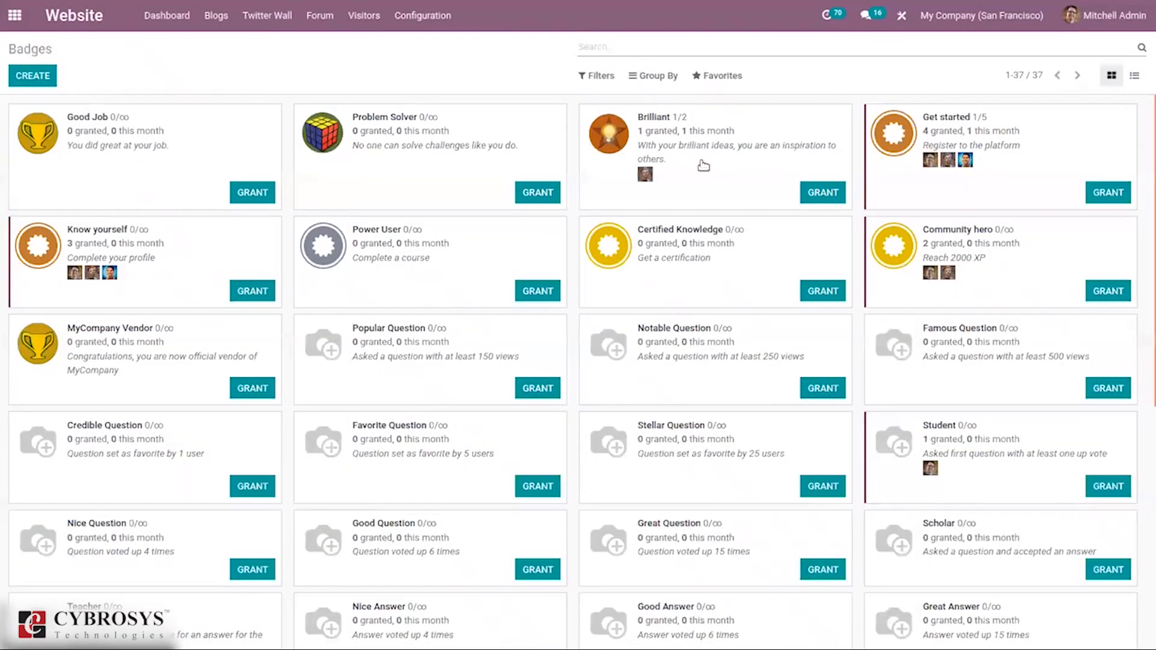
{"action": "left_click", "coordinate": [703, 166]}
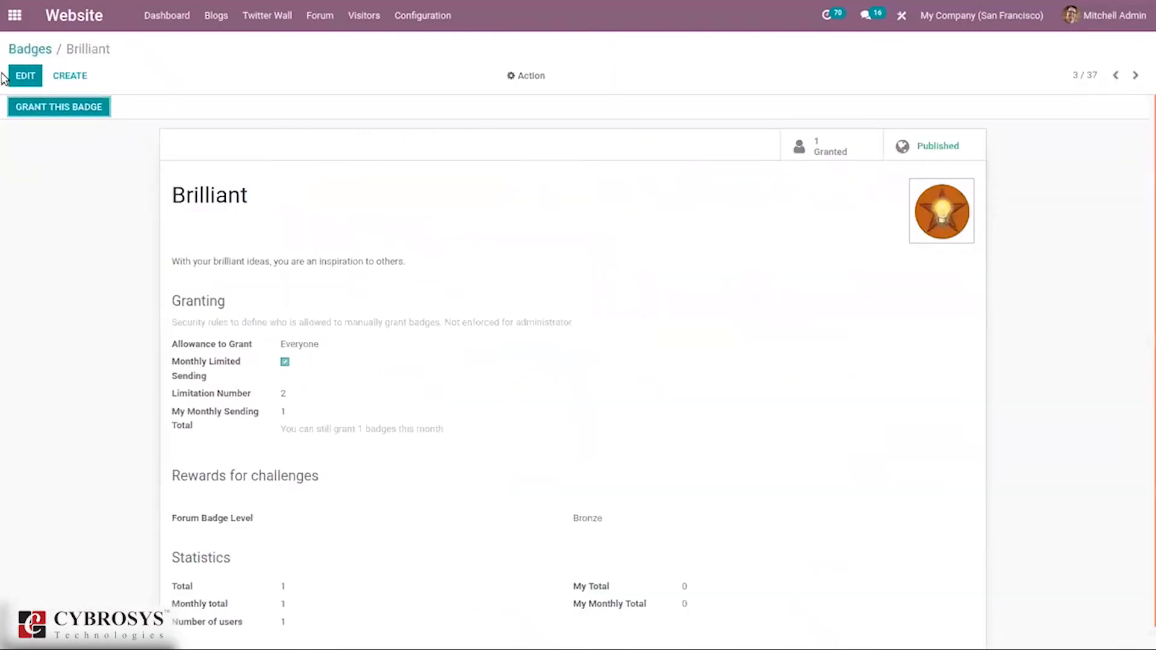
Step: Edit the Brilliant badge, leaving Allowance to Grant set to Everyone
{"action": "left_click", "coordinate": [26, 75]}
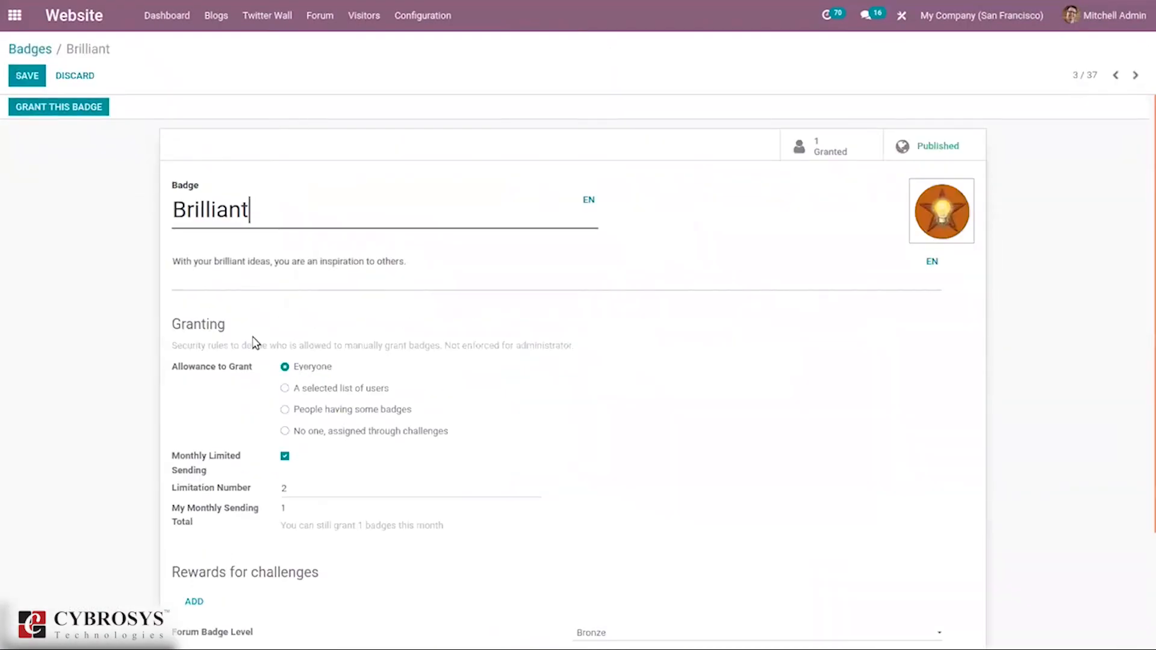
{"action": "scroll", "coordinate": [1146, 325], "scroll_direction": "down", "scroll_amount": 3}
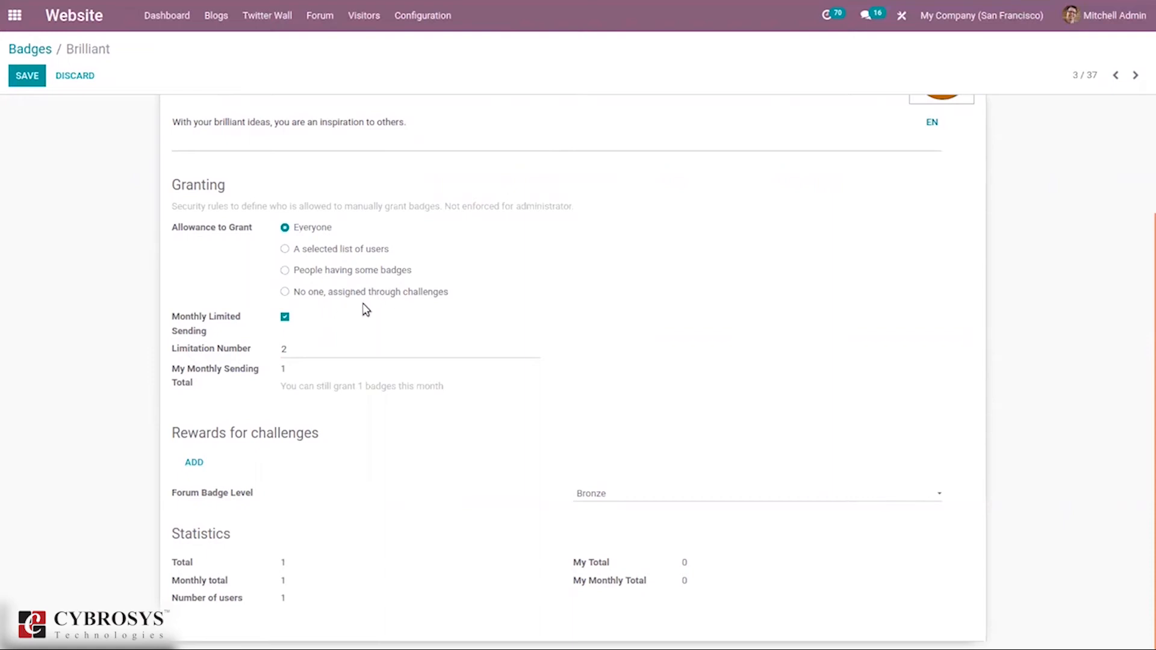
{"action": "left_click", "coordinate": [432, 295]}
{"action": "left_click", "coordinate": [319, 284]}
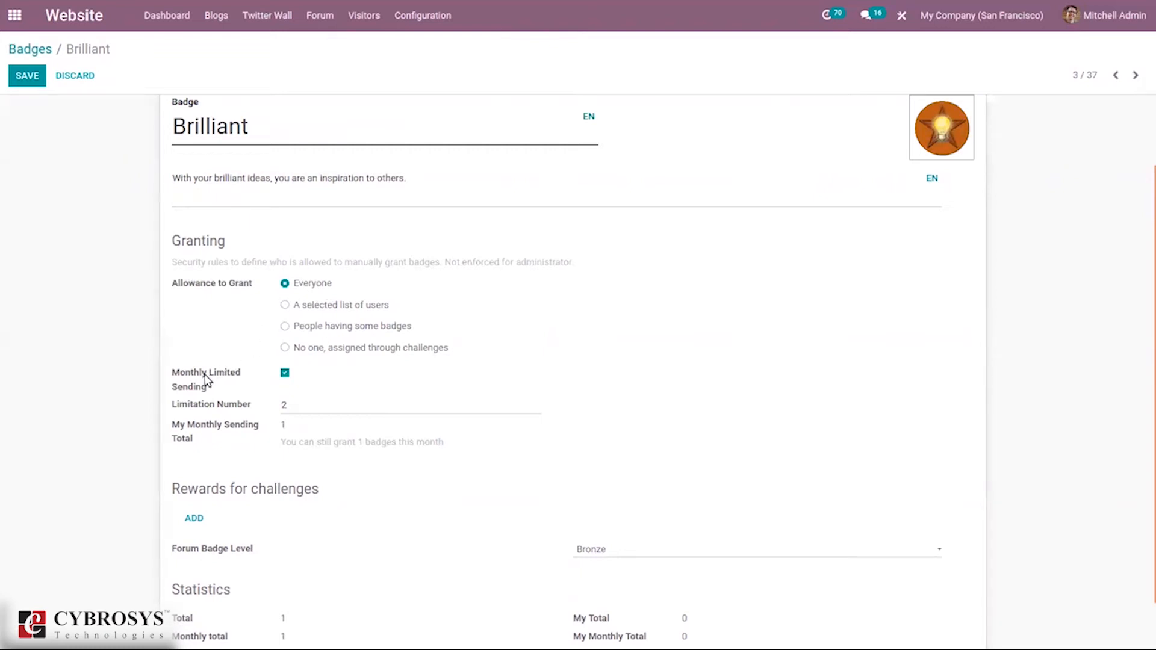
Step: Add Complete own biography as a challenge reward and keep Forum Badge Level at Bronze
{"action": "mouse_move", "coordinate": [193, 395]}
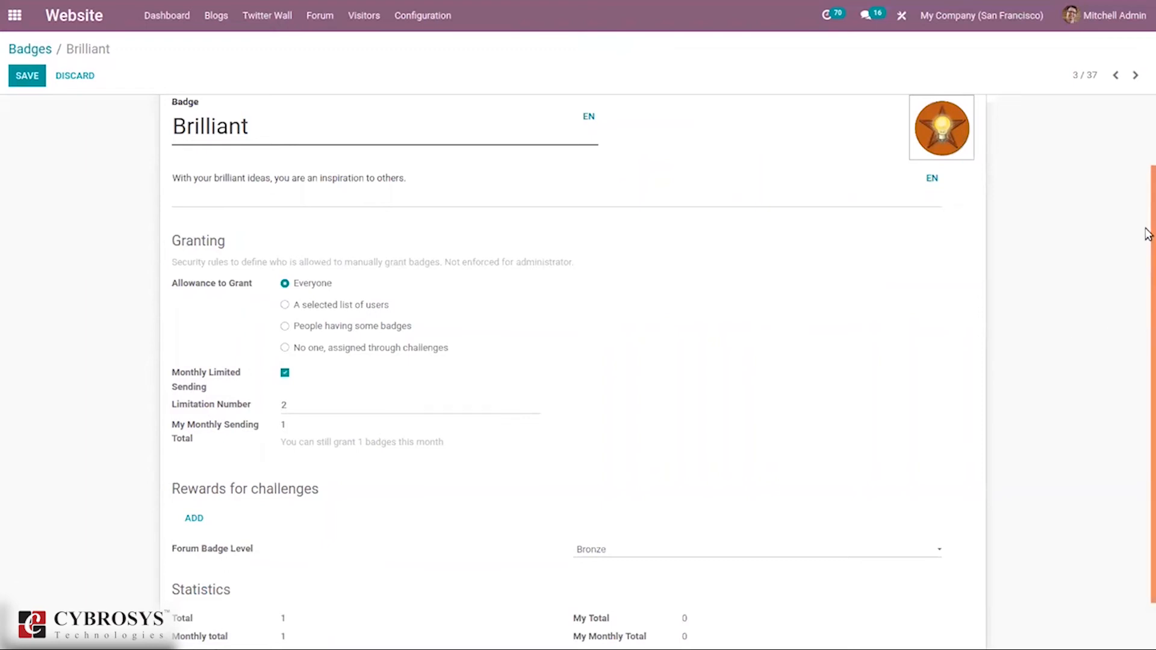
{"action": "left_click_drag", "start_coordinate": [1146, 234], "coordinate": [1146, 323]}
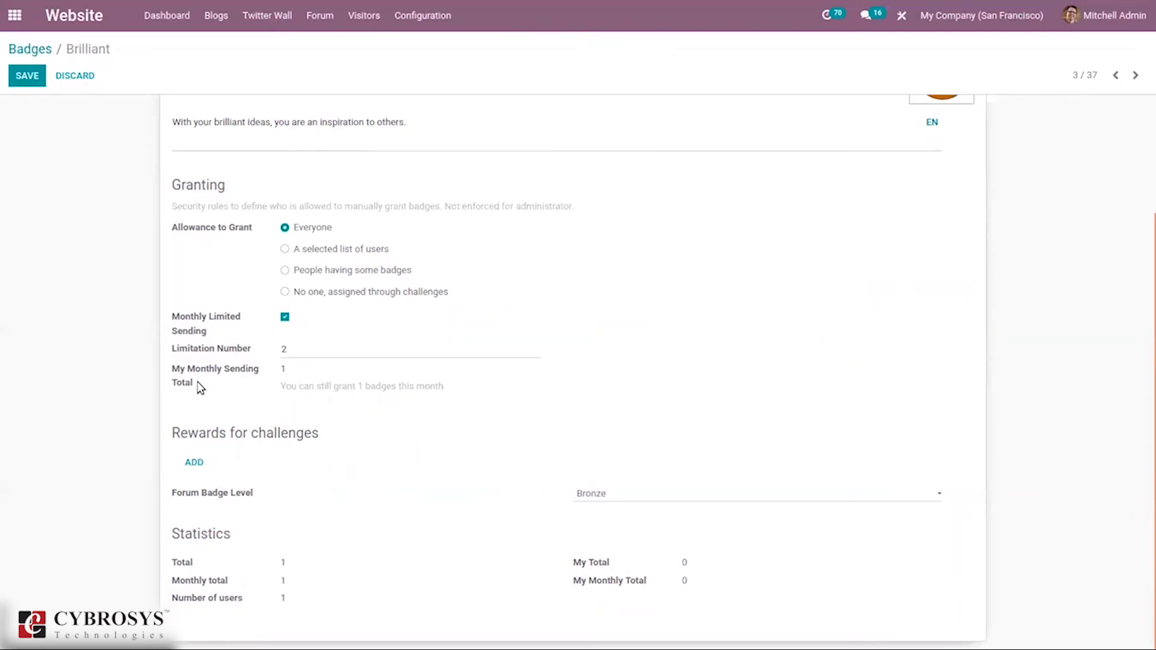
{"action": "left_click", "coordinate": [196, 462]}
{"action": "left_click", "coordinate": [539, 229]}
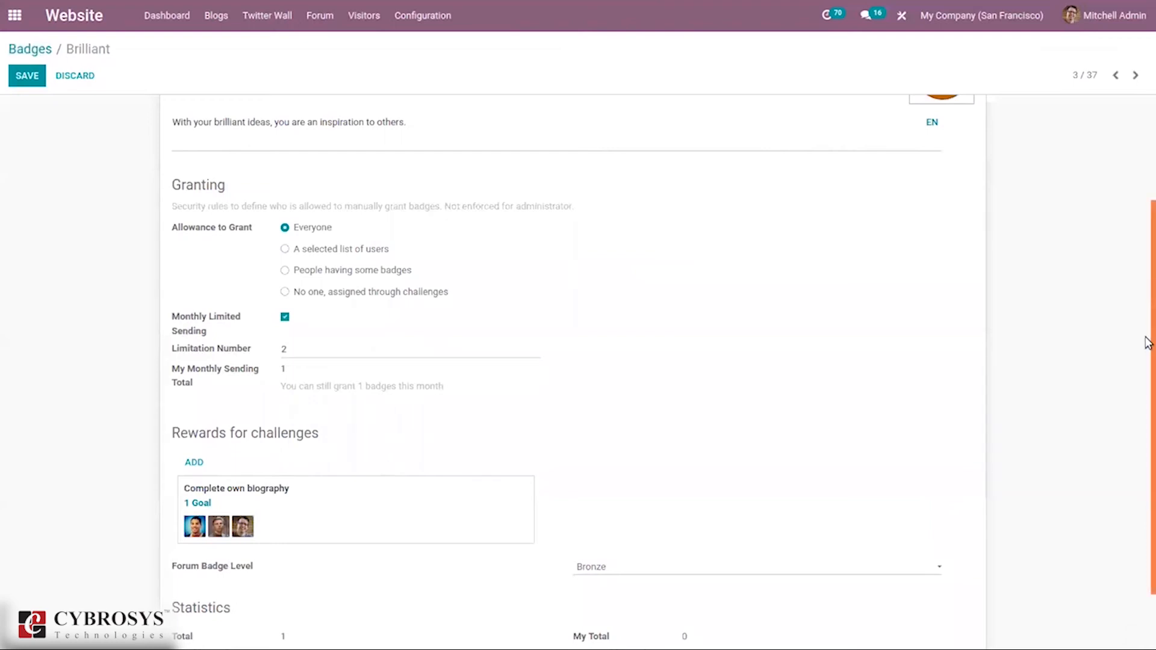
{"action": "left_click_drag", "start_coordinate": [1148, 338], "coordinate": [1148, 439]}
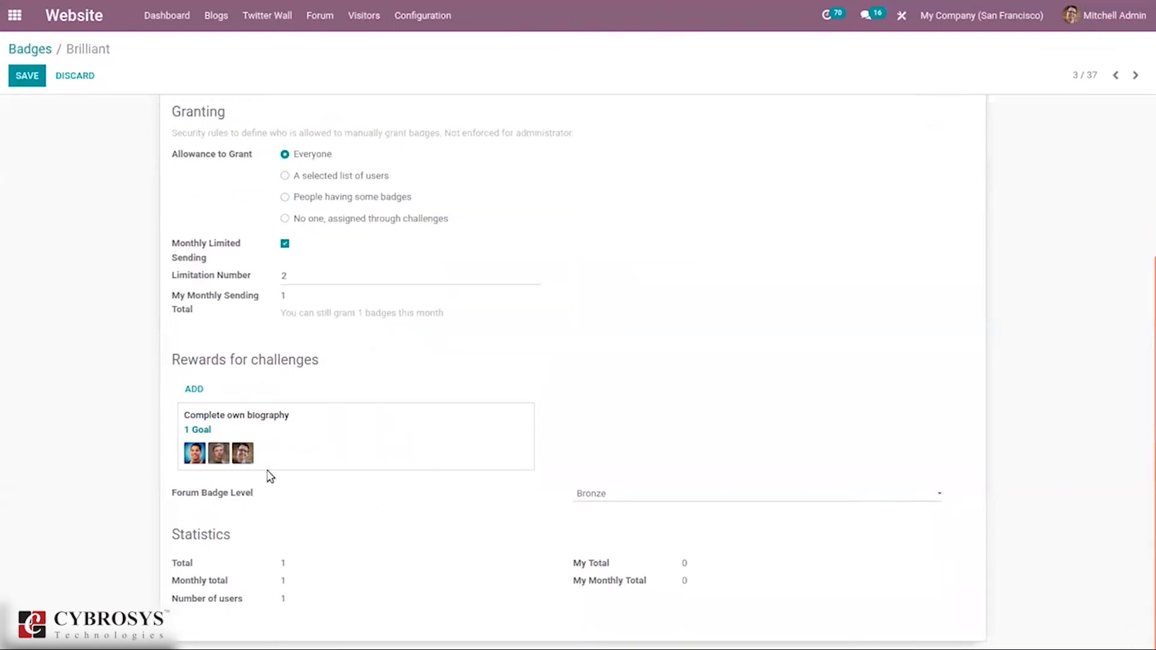
{"action": "left_click", "coordinate": [595, 494]}
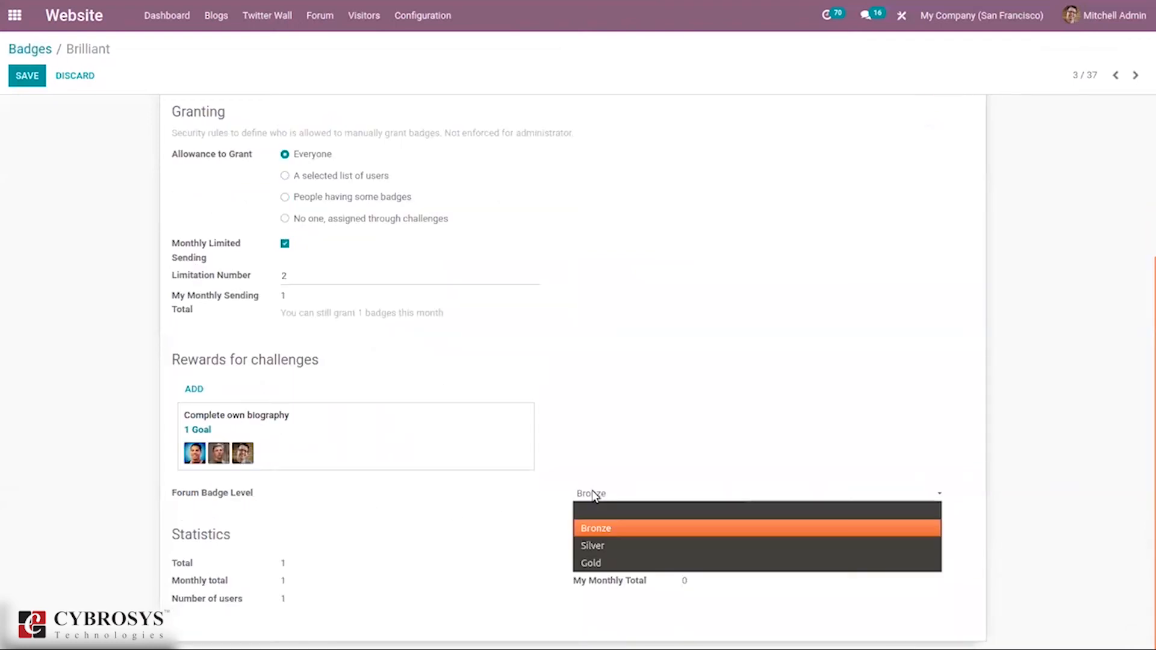
{"action": "left_click", "coordinate": [507, 497]}
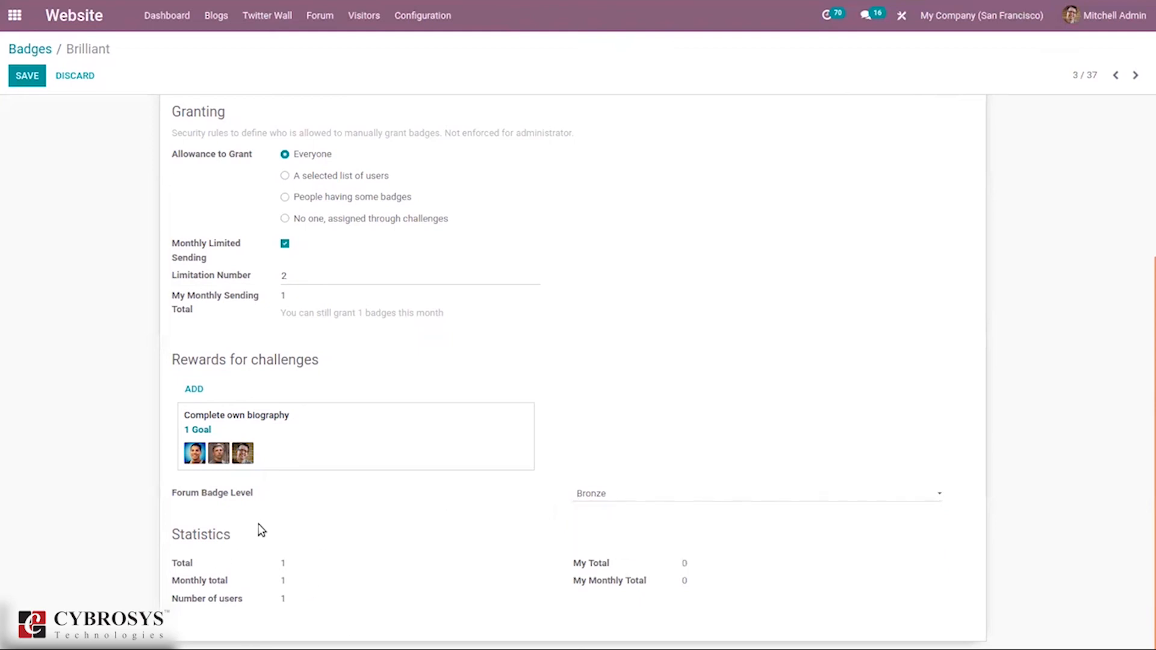
{"action": "mouse_move", "coordinate": [190, 566]}
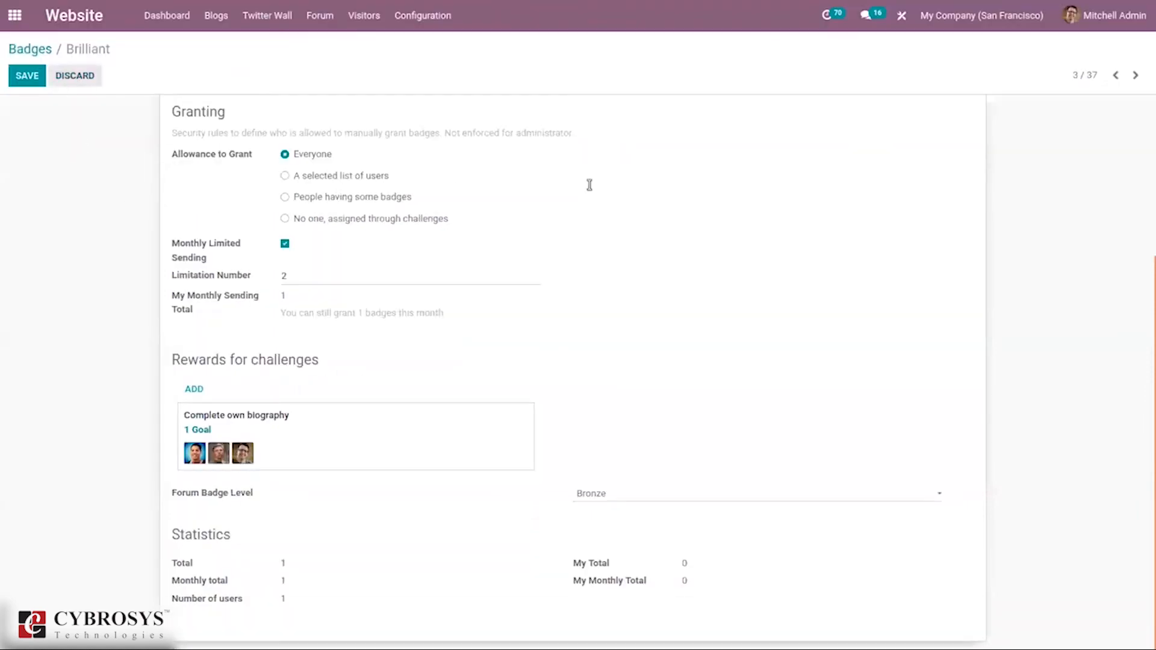
{"action": "scroll", "coordinate": [547, 257], "scroll_direction": "up", "scroll_amount": 4}
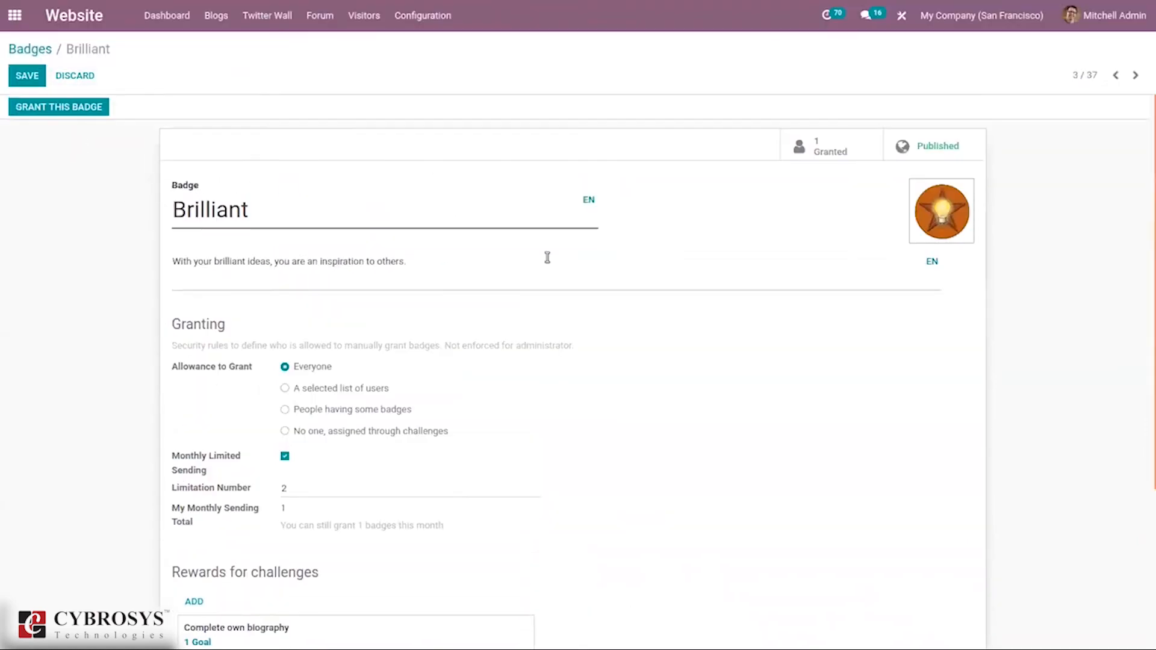
Step: Grant the Brilliant badge to another employee
{"action": "left_click", "coordinate": [76, 109]}
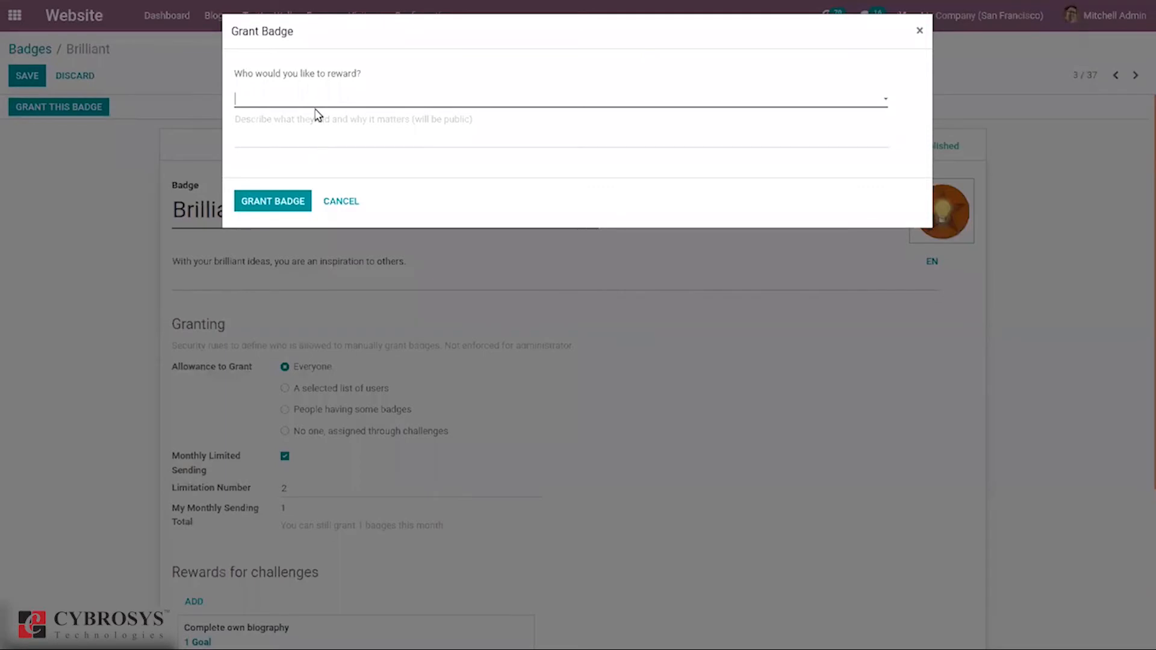
{"action": "left_click", "coordinate": [312, 104]}
{"action": "left_click", "coordinate": [312, 121]}
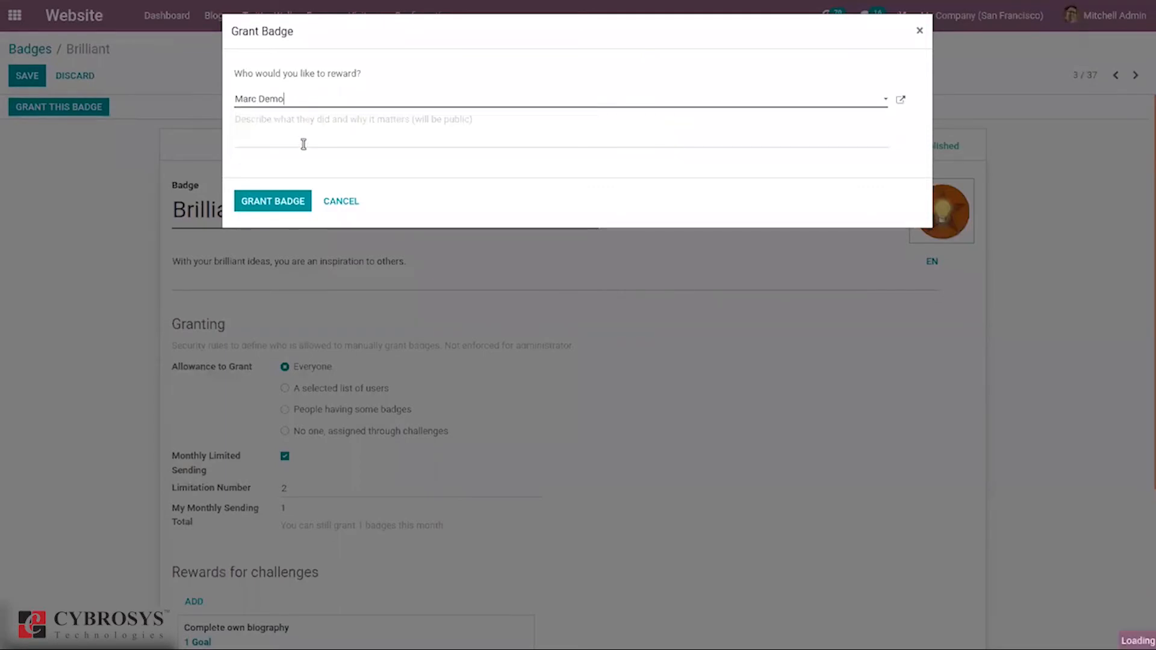
{"action": "left_click", "coordinate": [284, 204]}
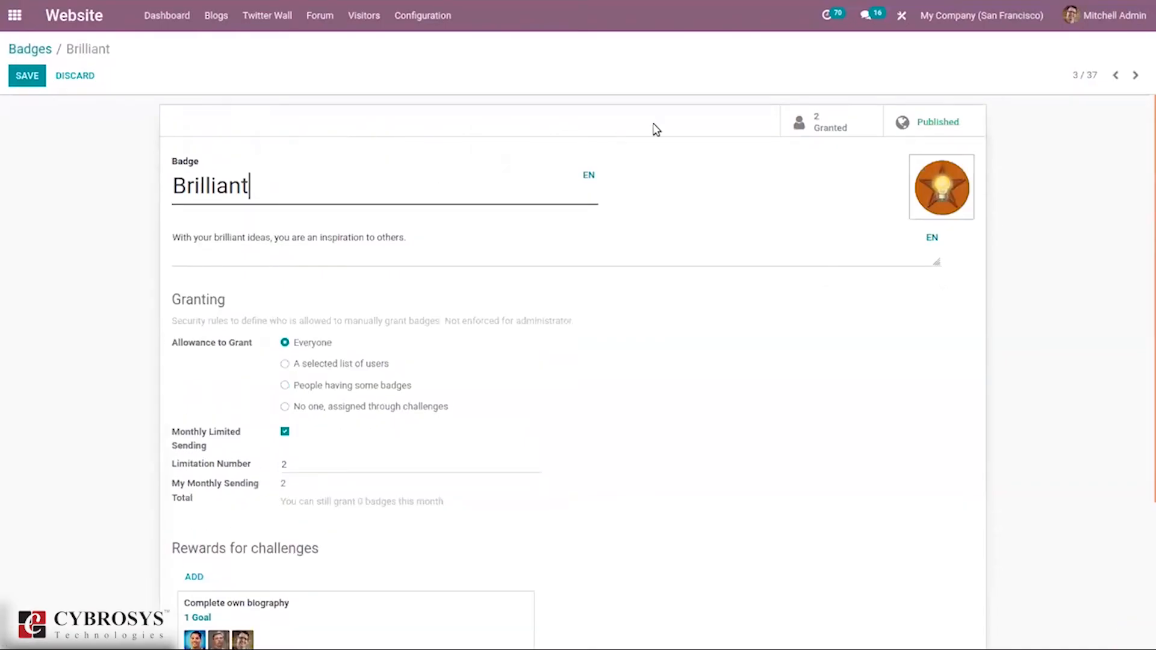
Step: Check the Granted recipients list, then go back to the Badges overview
{"action": "left_click", "coordinate": [831, 122]}
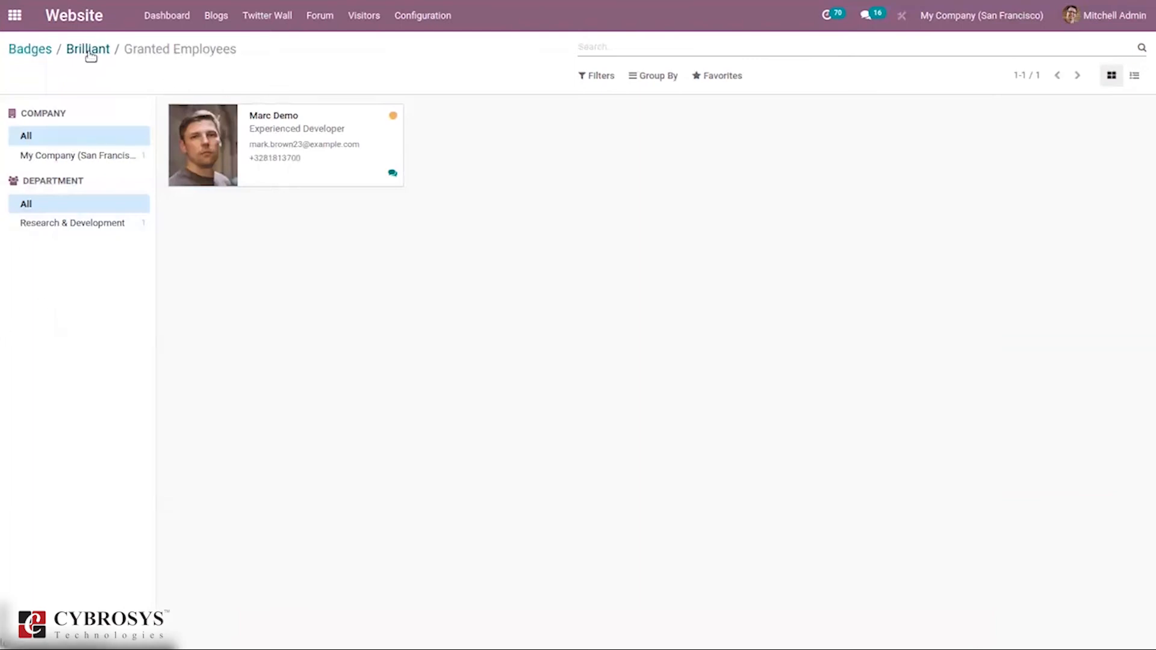
{"action": "left_click", "coordinate": [90, 55]}
{"action": "left_click", "coordinate": [29, 49]}
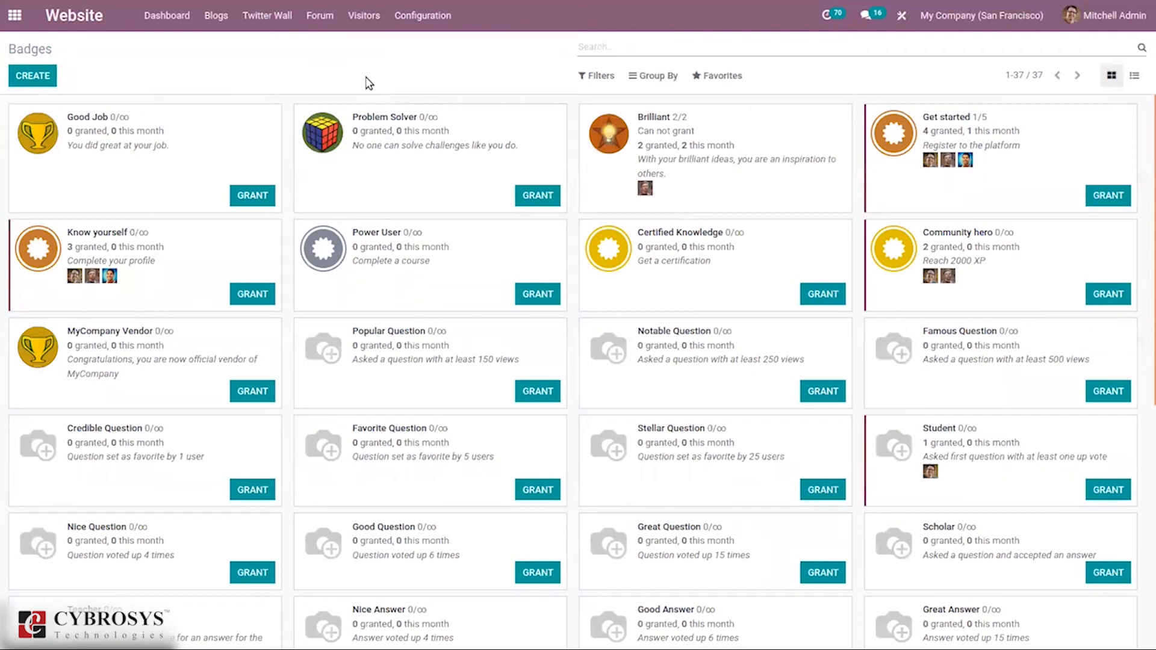
Step: View the 13 Post Close Reasons, each typed Basic or Offensive
{"action": "left_click", "coordinate": [422, 17]}
{"action": "left_click", "coordinate": [455, 265]}
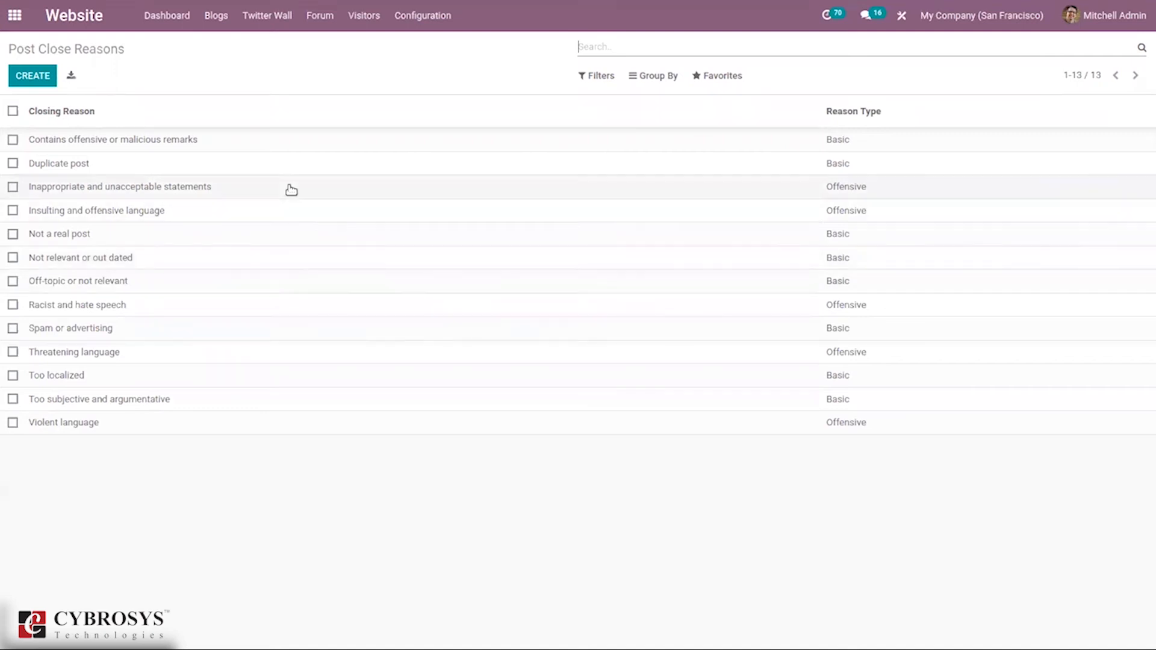
{"action": "left_click", "coordinate": [397, 25]}
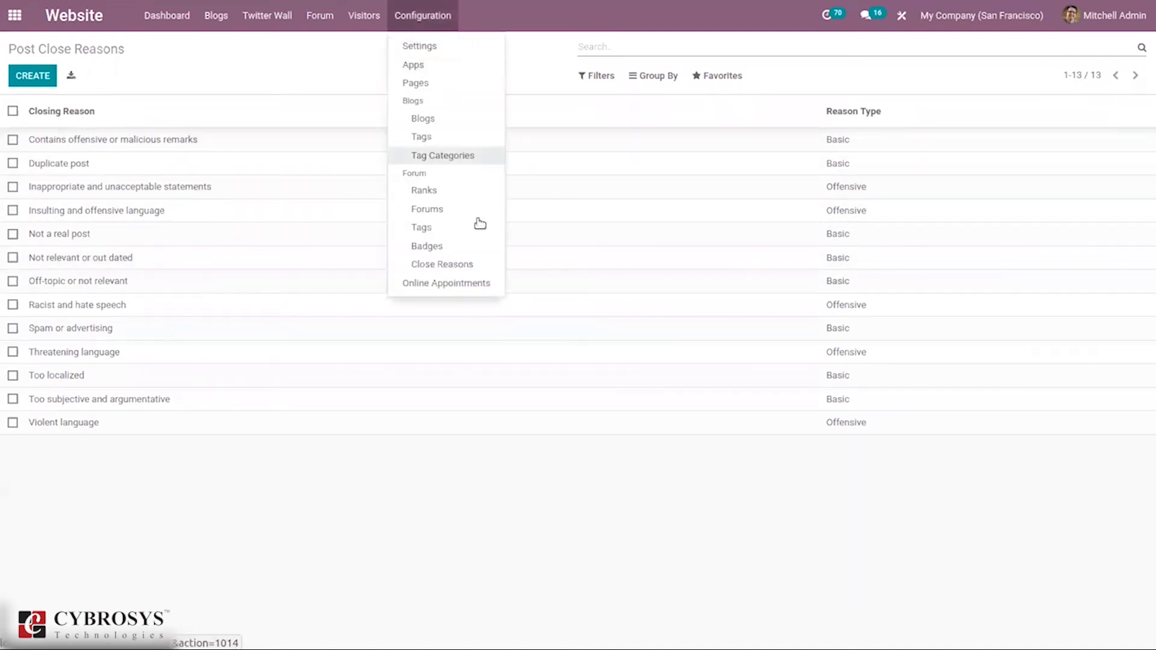
Step: Book a meeting in an empty Schedule new calendar slot, then return to Online Appointments
{"action": "left_click", "coordinate": [449, 284]}
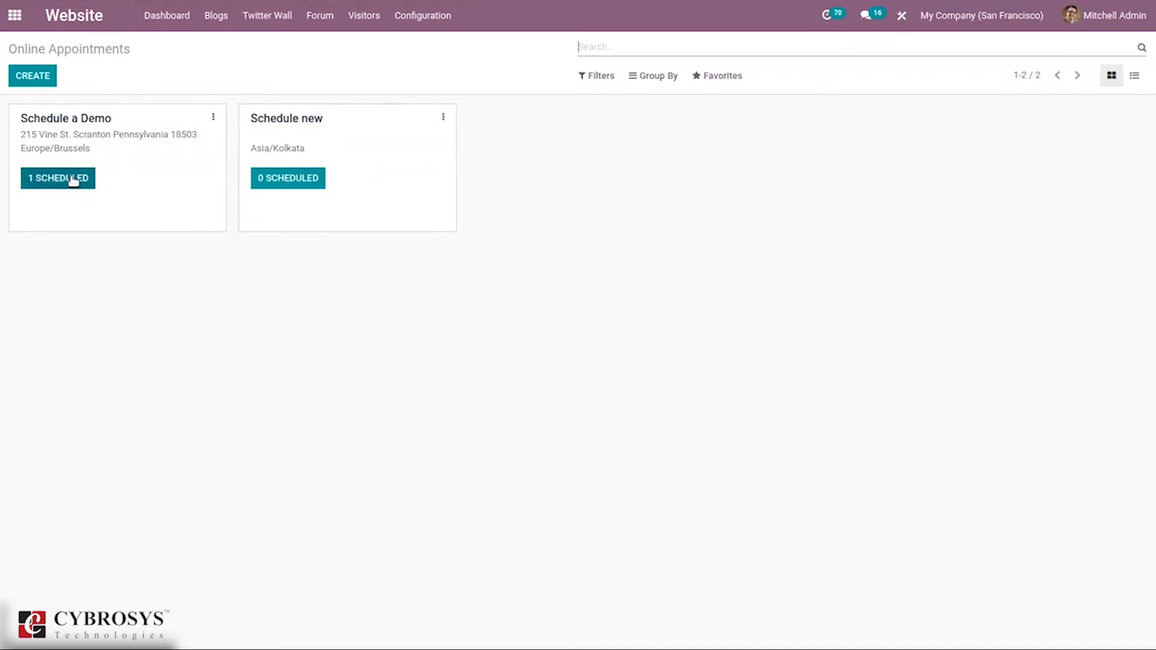
{"action": "left_click", "coordinate": [313, 175]}
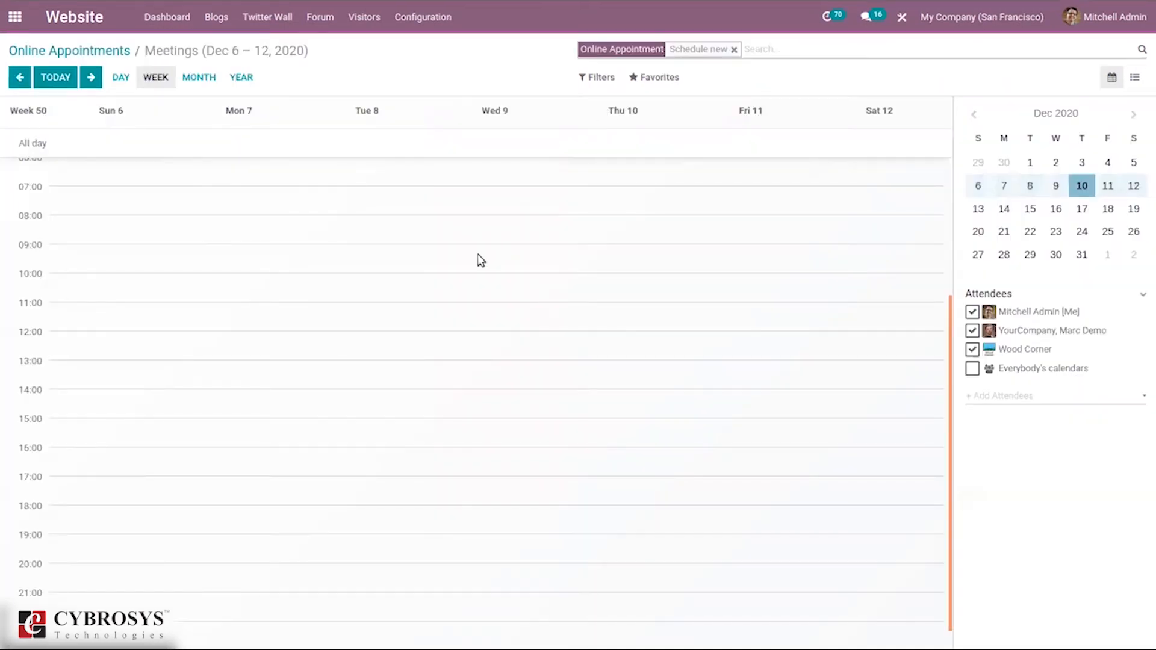
{"action": "left_click", "coordinate": [396, 303]}
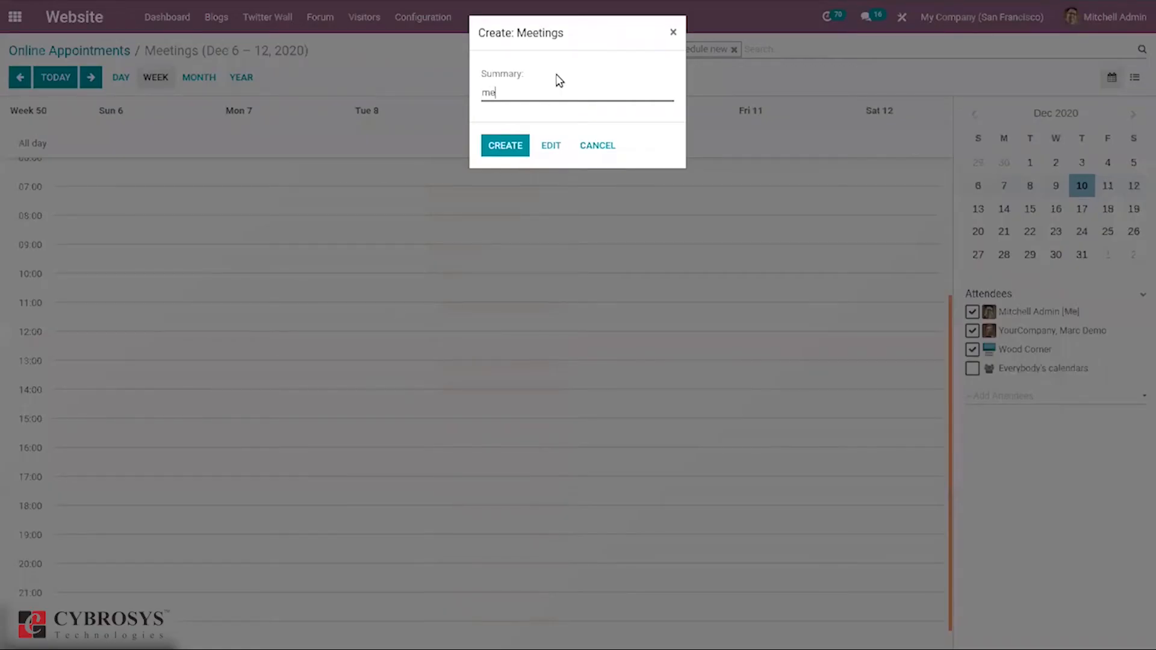
{"action": "left_click", "coordinate": [493, 150]}
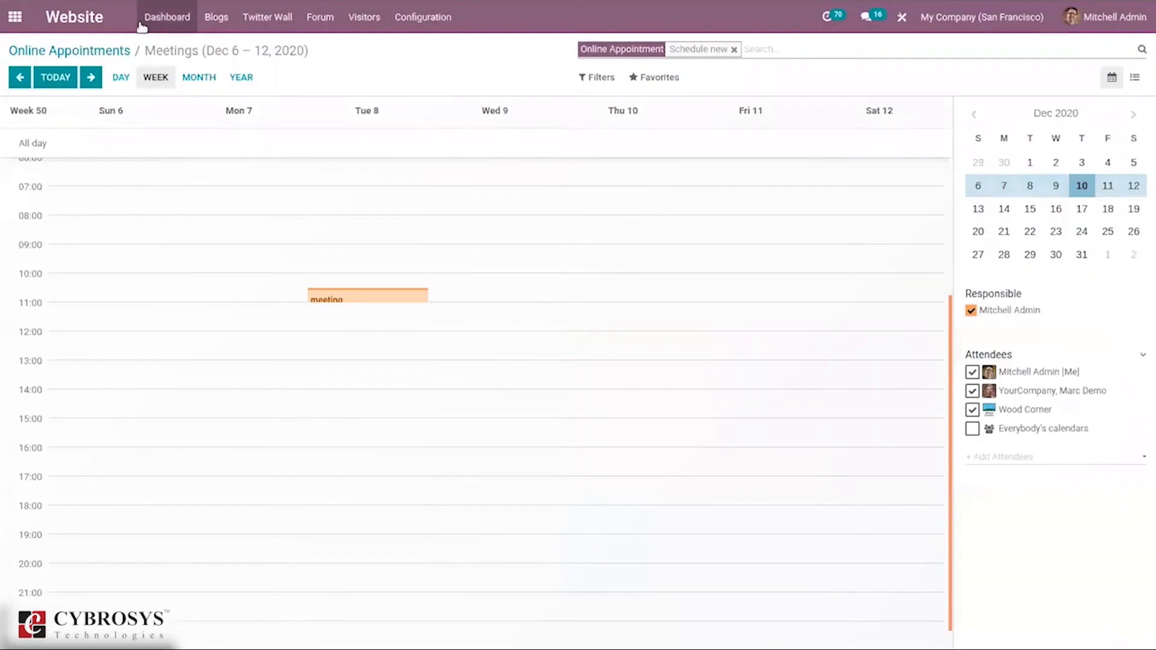
{"action": "left_click", "coordinate": [105, 51]}
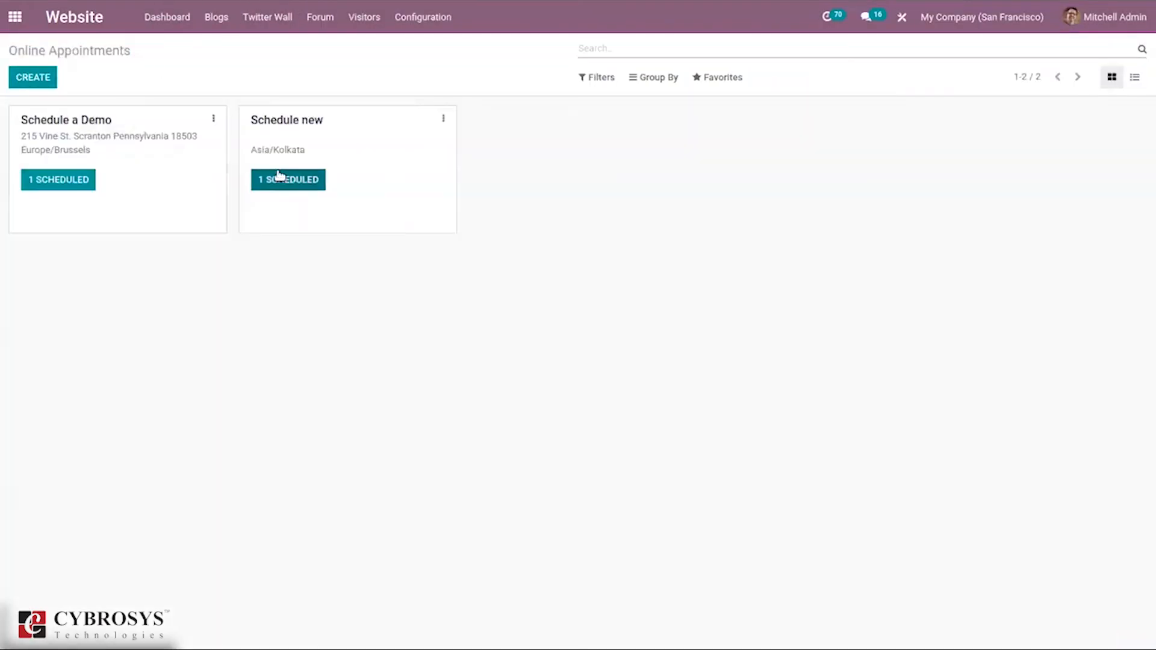
{"action": "left_click", "coordinate": [29, 80]}
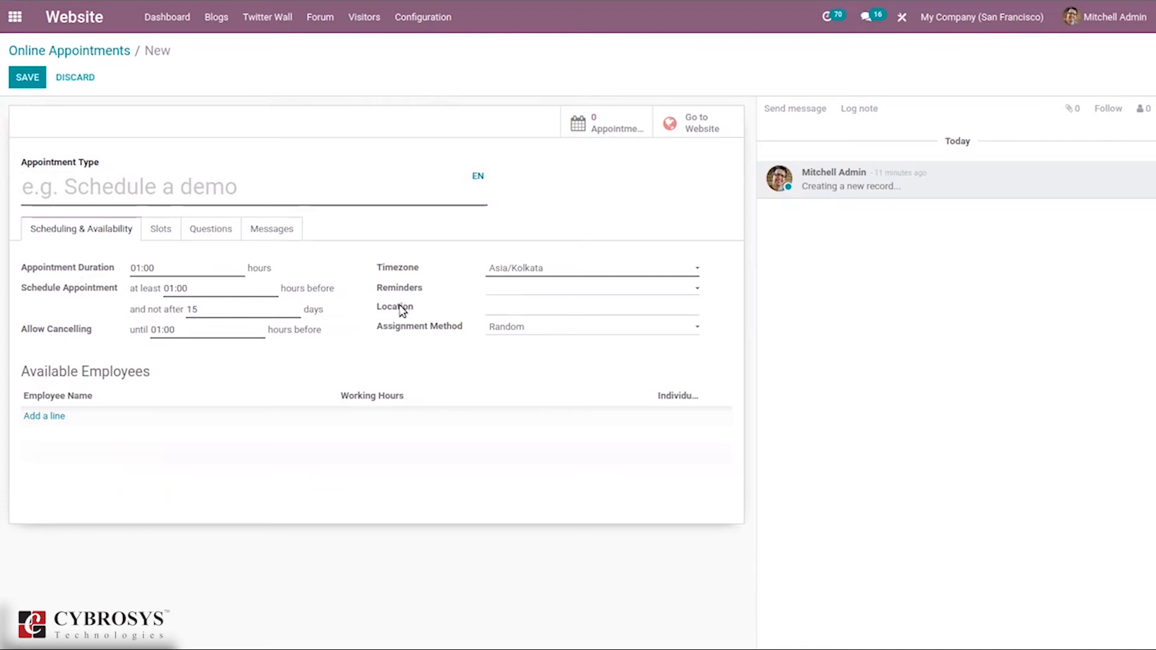
{"action": "left_click", "coordinate": [515, 329]}
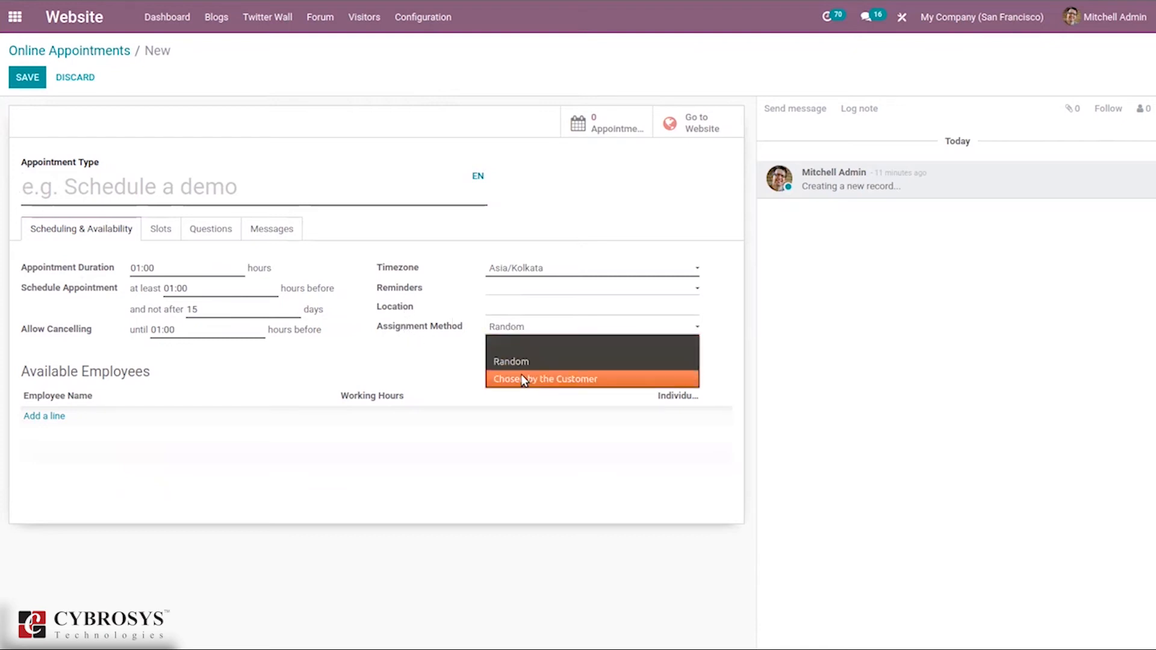
{"action": "left_click", "coordinate": [410, 348]}
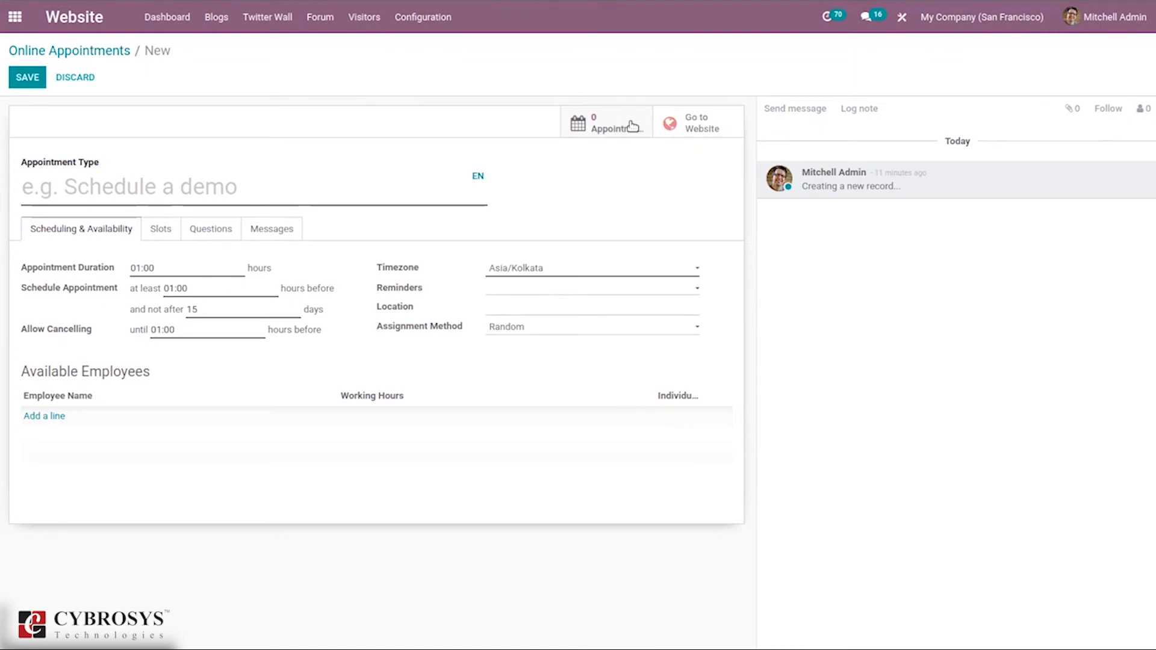
{"action": "left_click", "coordinate": [112, 58]}
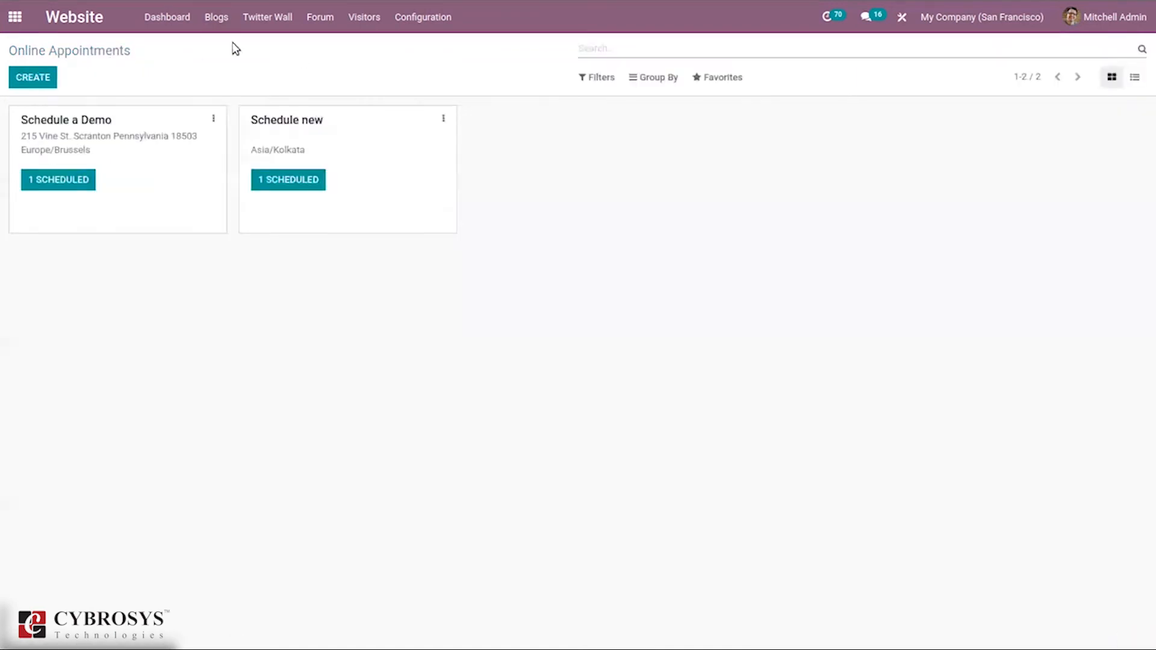
Step: Go to the Twitter Walls list from the Twitter Wall menu
{"action": "left_click", "coordinate": [438, 13]}
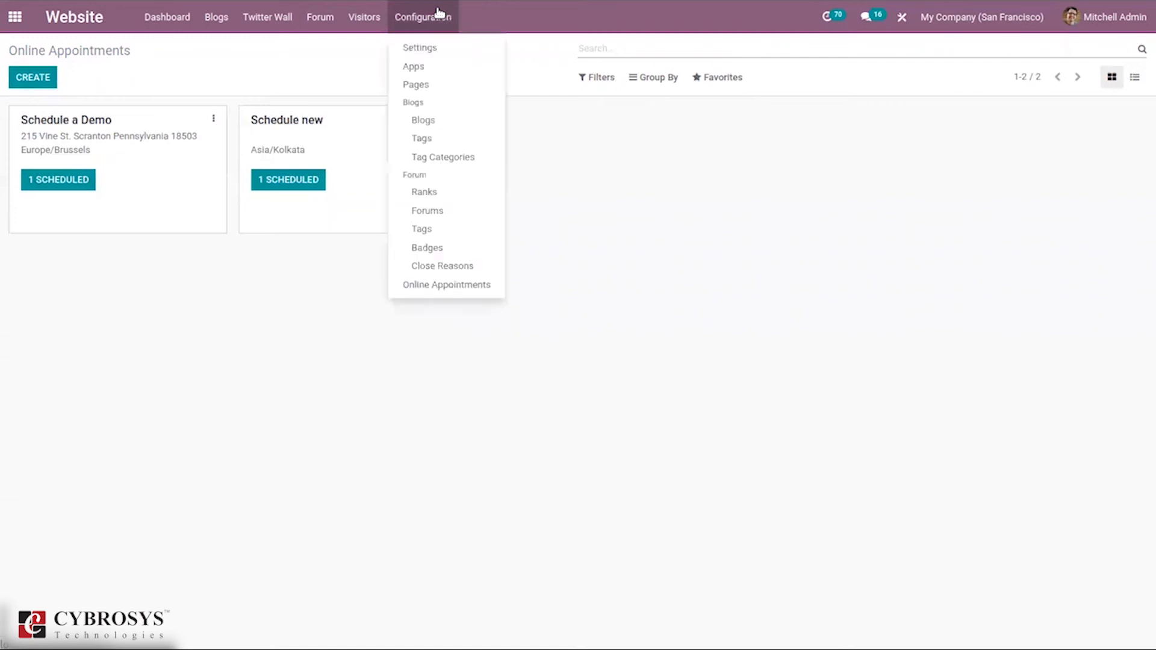
{"action": "left_click", "coordinate": [575, 228]}
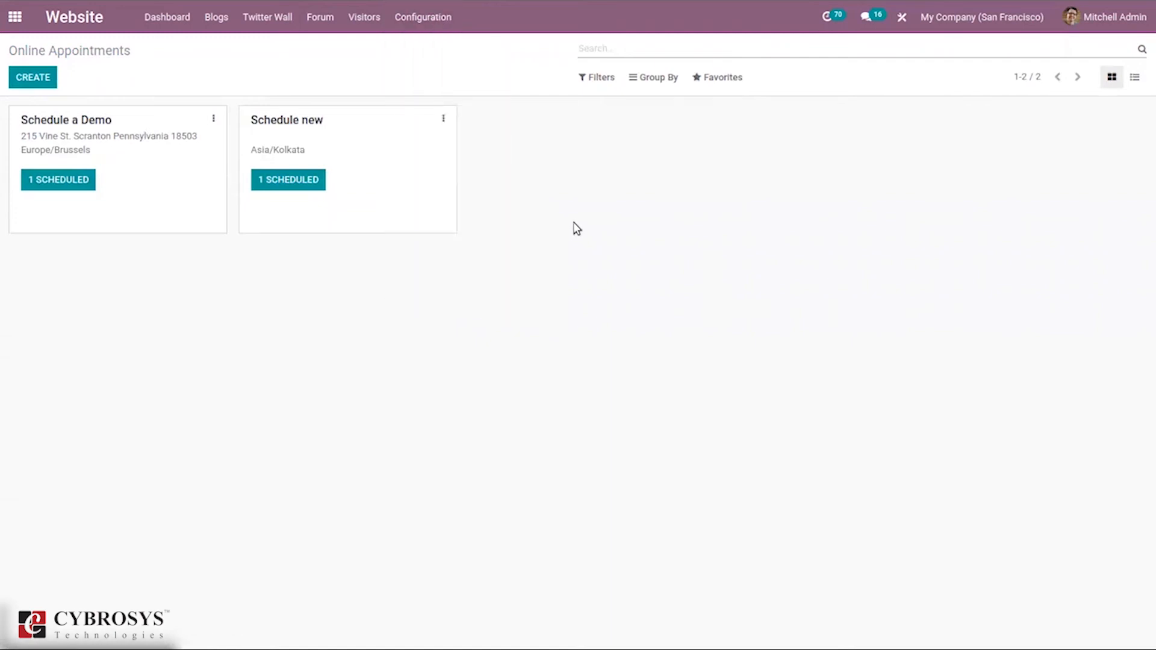
{"action": "left_click", "coordinate": [267, 23]}
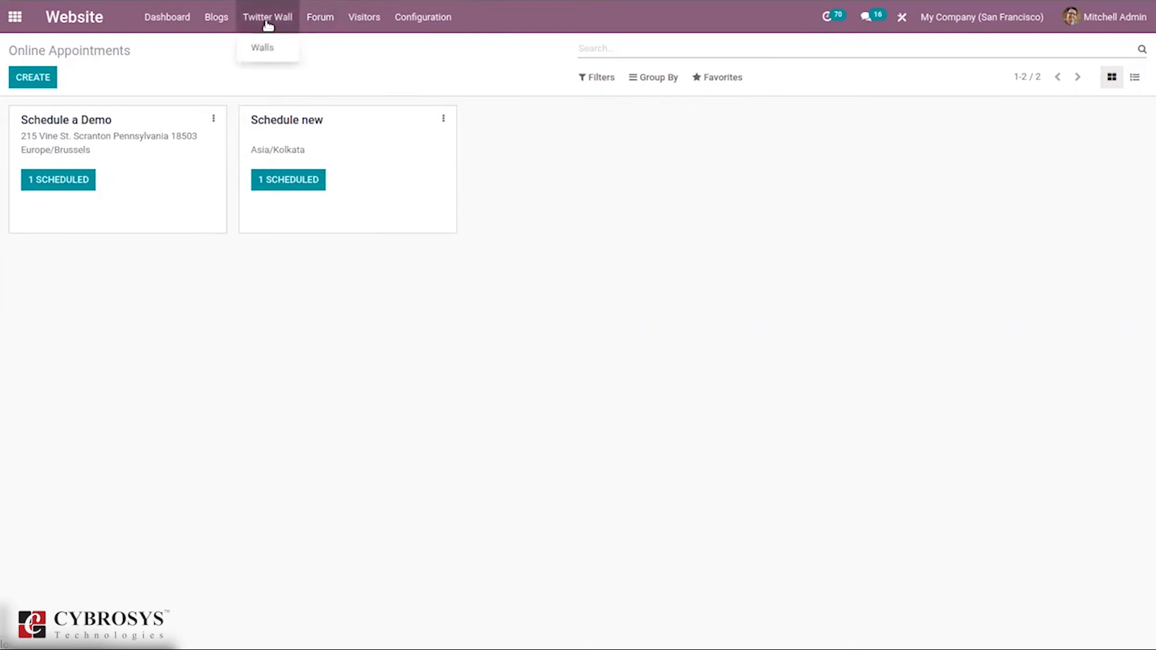
{"action": "left_click", "coordinate": [276, 53]}
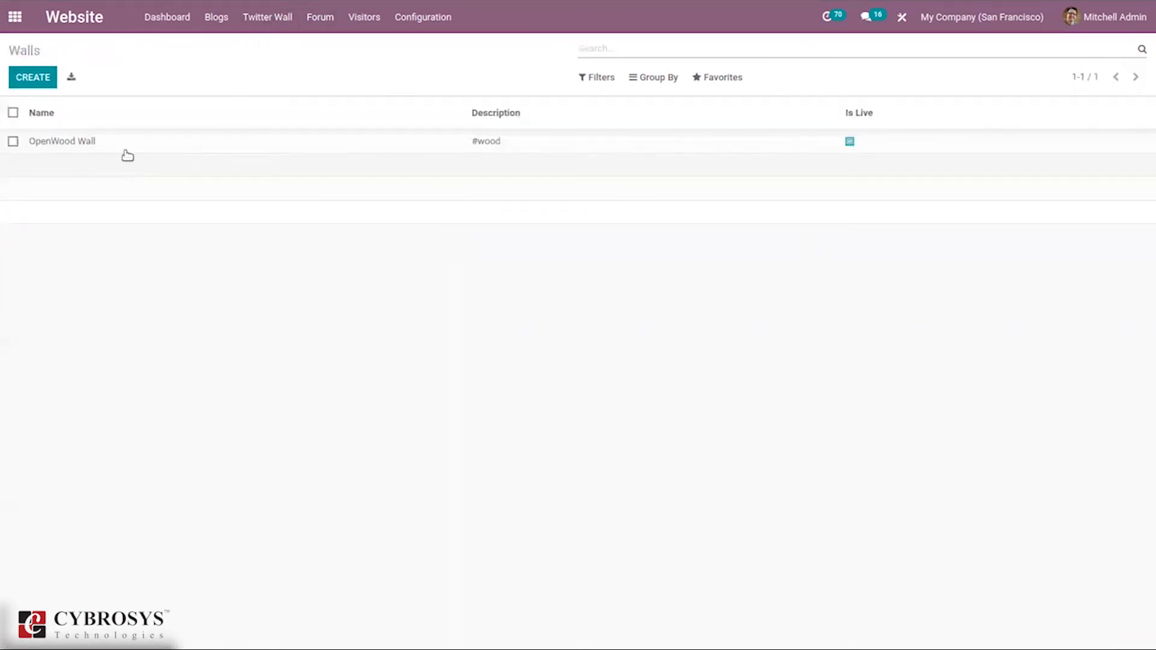
Step: Inspect the OpenWood Wall record and a blank new wall, then return to Walls
{"action": "left_click", "coordinate": [121, 137]}
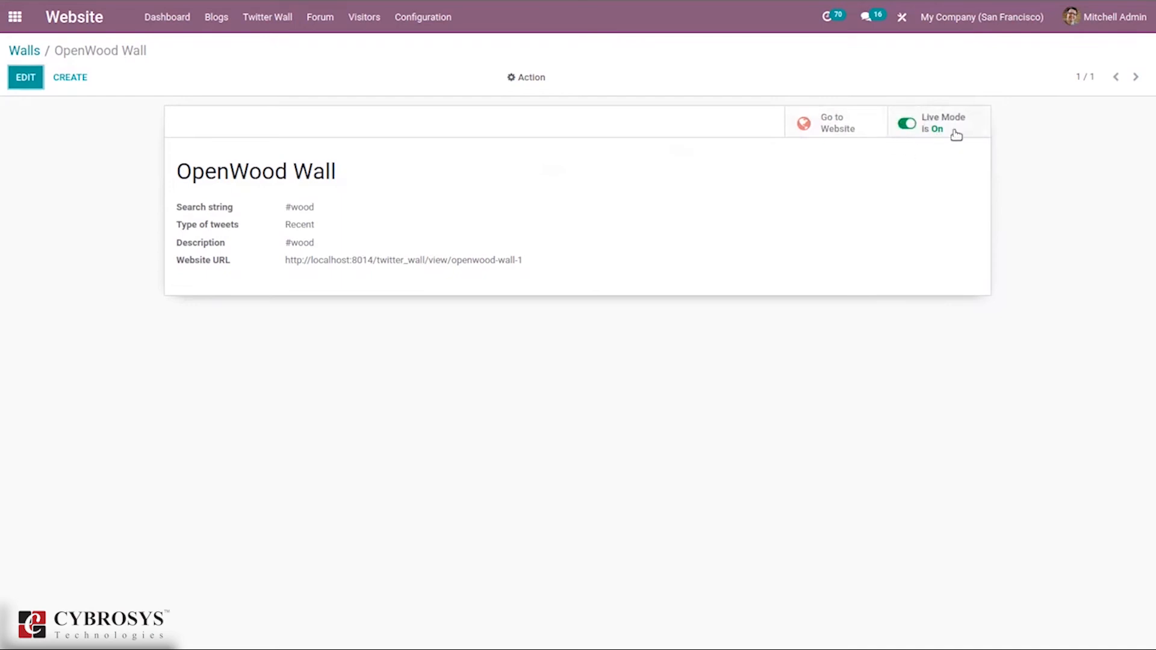
{"action": "left_click", "coordinate": [14, 49]}
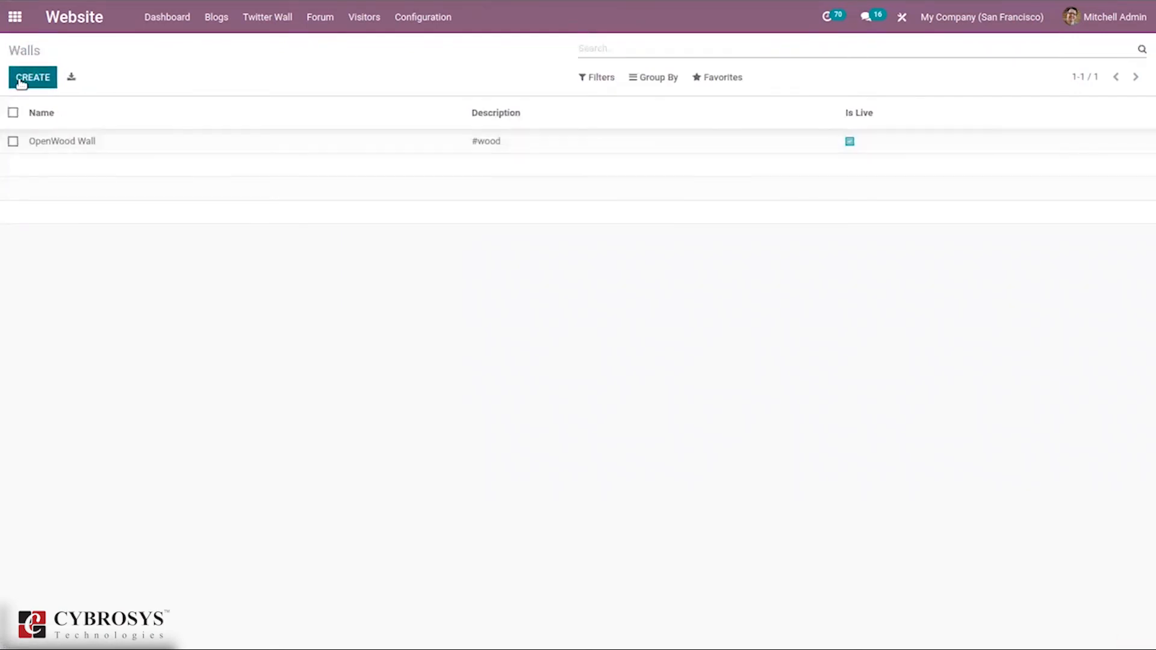
{"action": "left_click", "coordinate": [20, 79]}
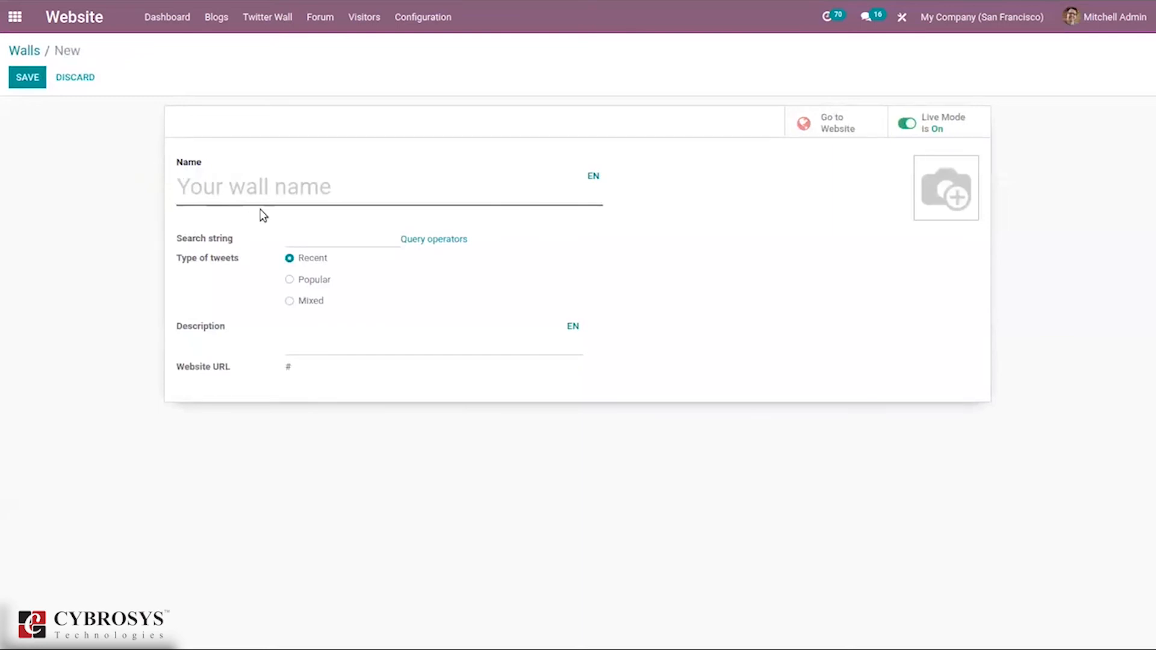
{"action": "left_click", "coordinate": [25, 50]}
{"action": "left_click", "coordinate": [176, 17]}
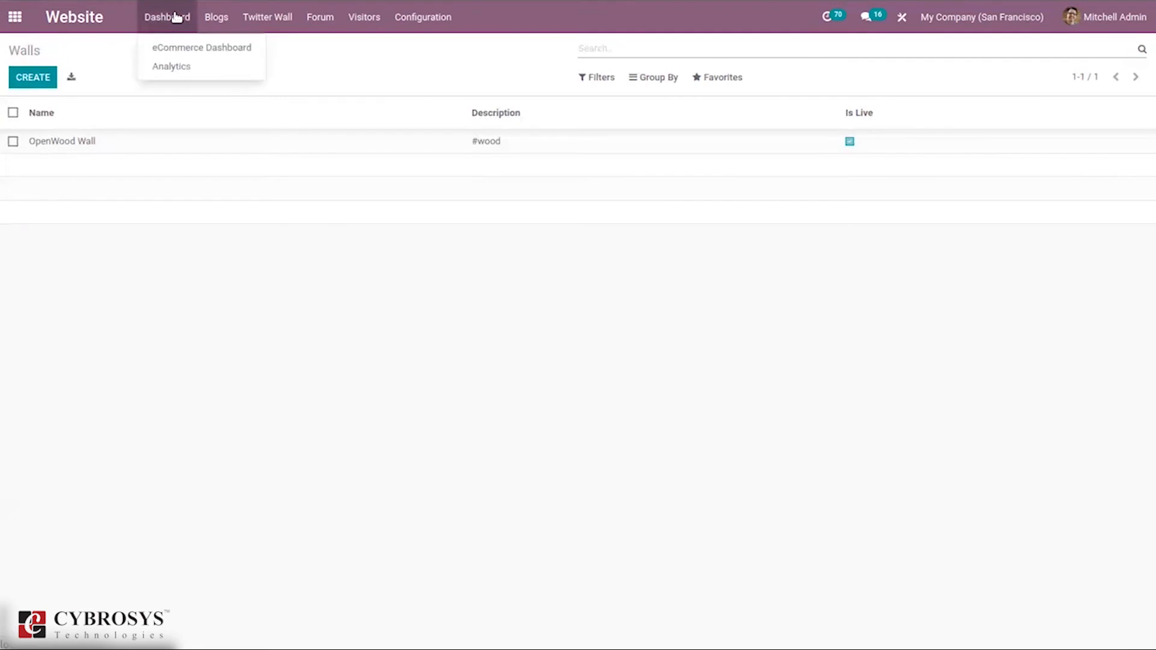
Step: Review the Analytics dashboard, then go to My Website 2's published homepage
{"action": "left_click", "coordinate": [181, 67]}
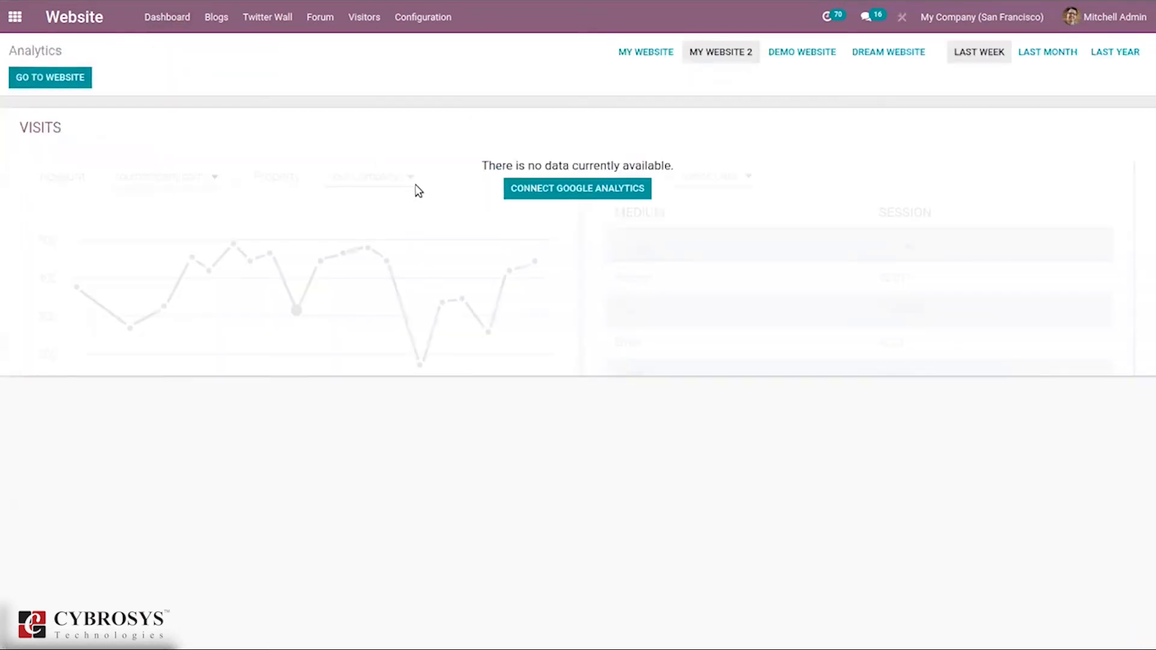
{"action": "left_click", "coordinate": [175, 27]}
{"action": "left_click", "coordinate": [172, 27]}
{"action": "left_click", "coordinate": [173, 27]}
{"action": "left_click", "coordinate": [176, 54]}
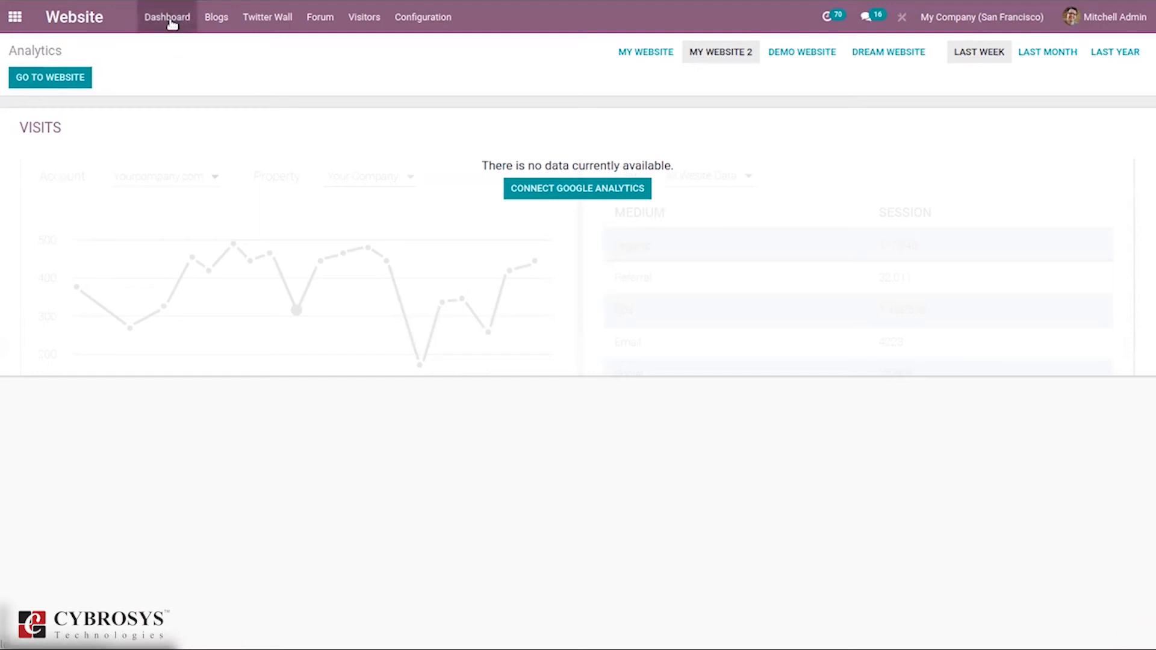
{"action": "left_click", "coordinate": [171, 24]}
{"action": "left_click", "coordinate": [176, 65]}
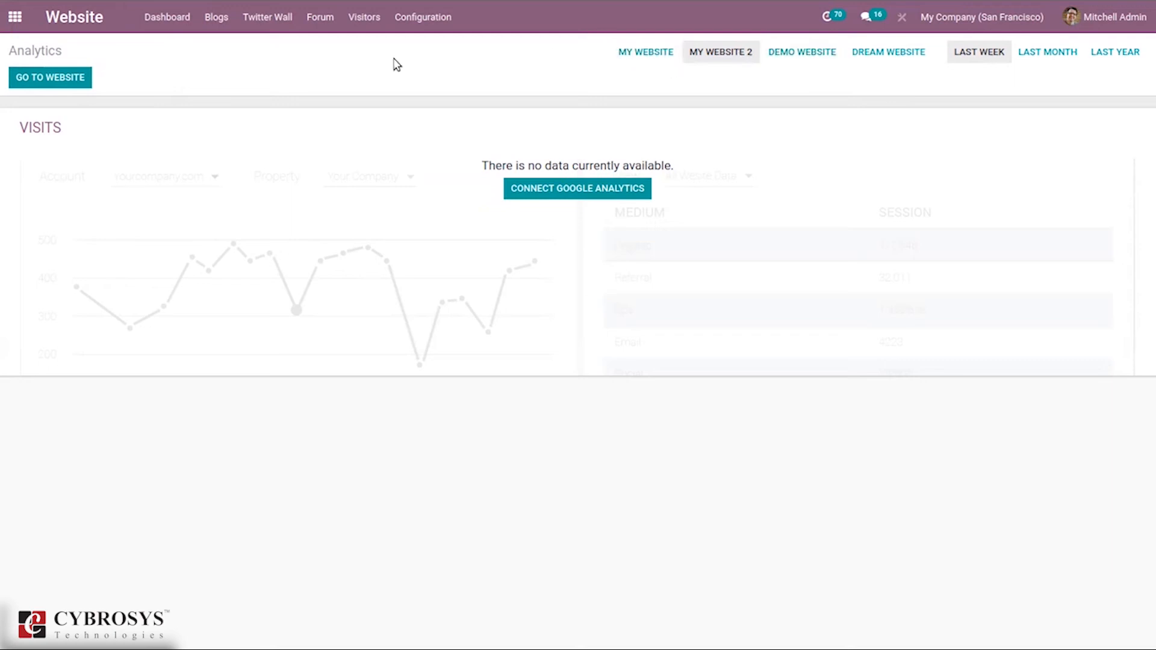
{"action": "left_click", "coordinate": [38, 83]}
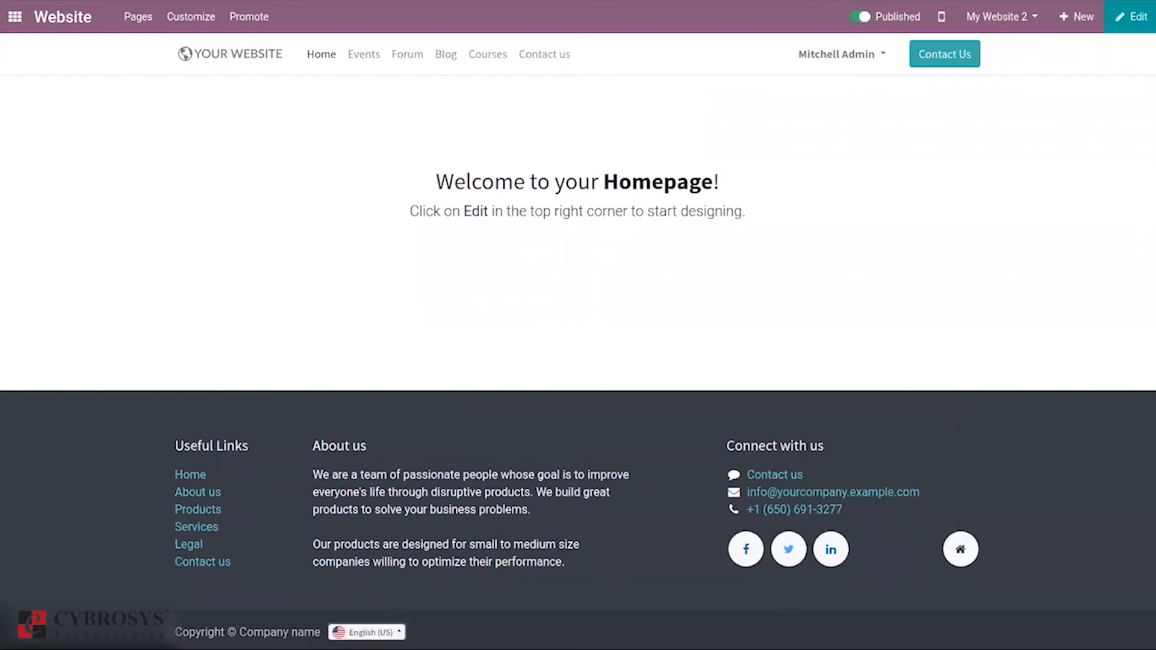
Step: Check the footer language list without changing it, then bring up the + New content chooser
{"action": "left_click", "coordinate": [394, 631]}
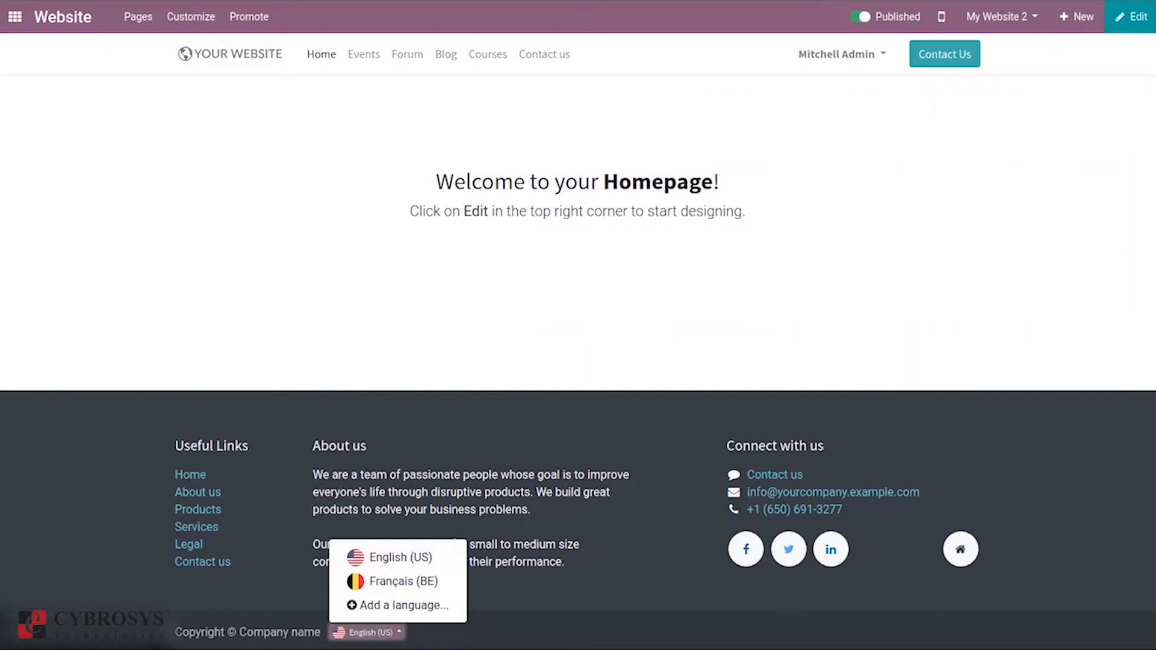
{"action": "left_click", "coordinate": [387, 633]}
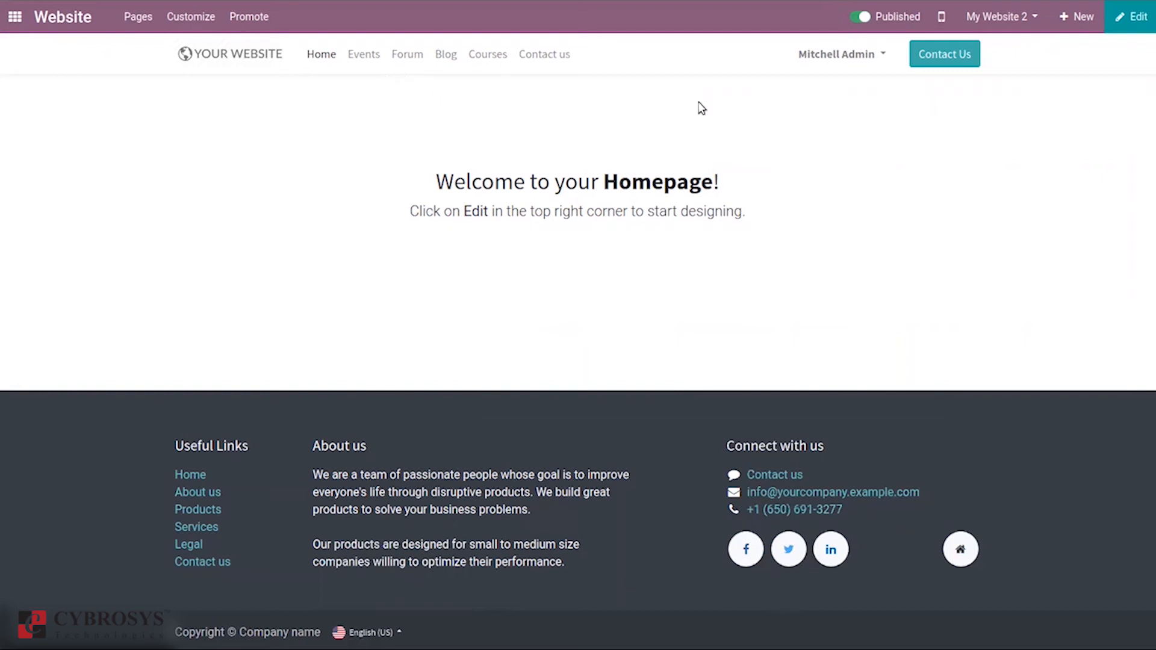
{"action": "left_click", "coordinate": [1068, 24]}
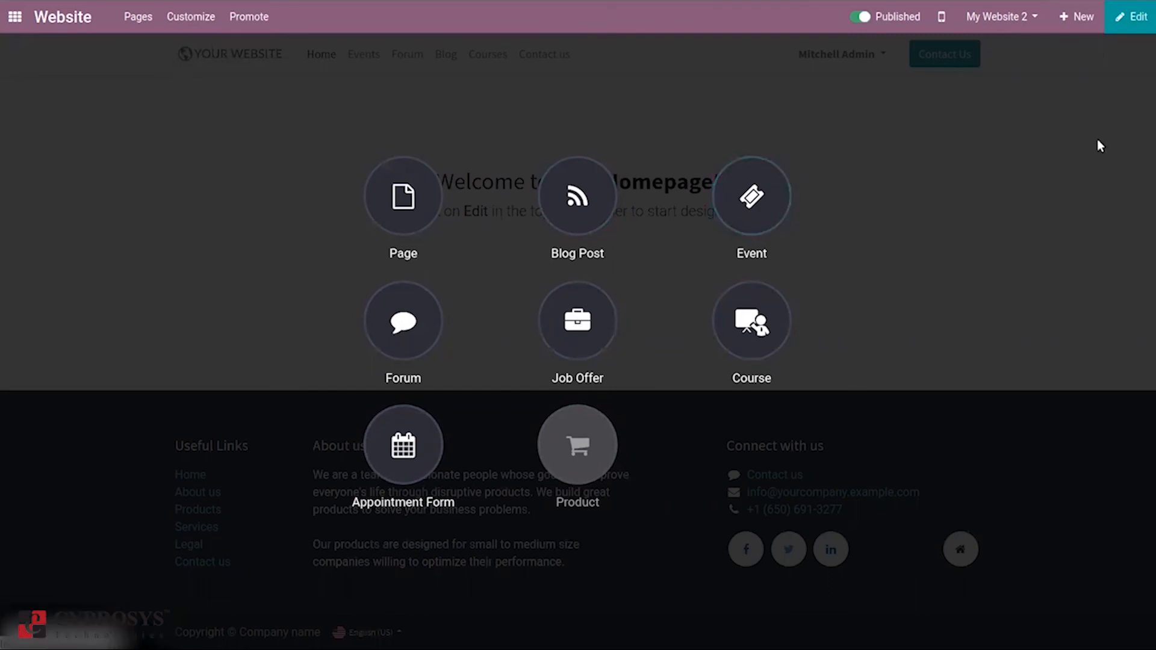
Step: Create a new website page titled 'Feedback form'
{"action": "left_click", "coordinate": [397, 204]}
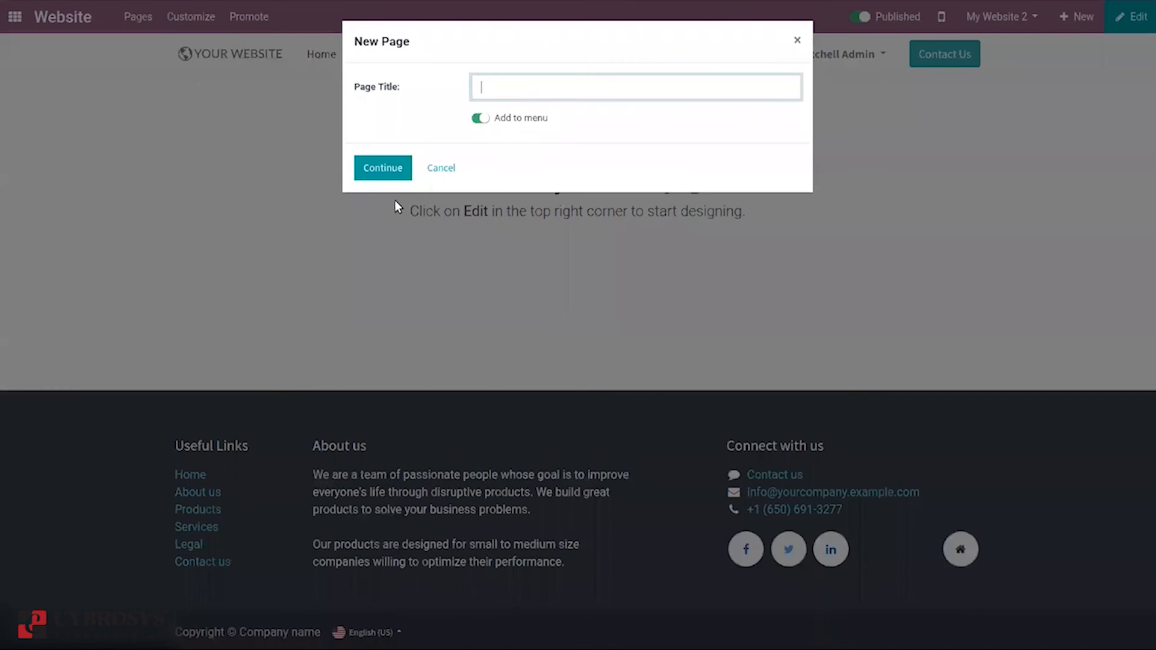
{"action": "type", "text": "Feedback form"}
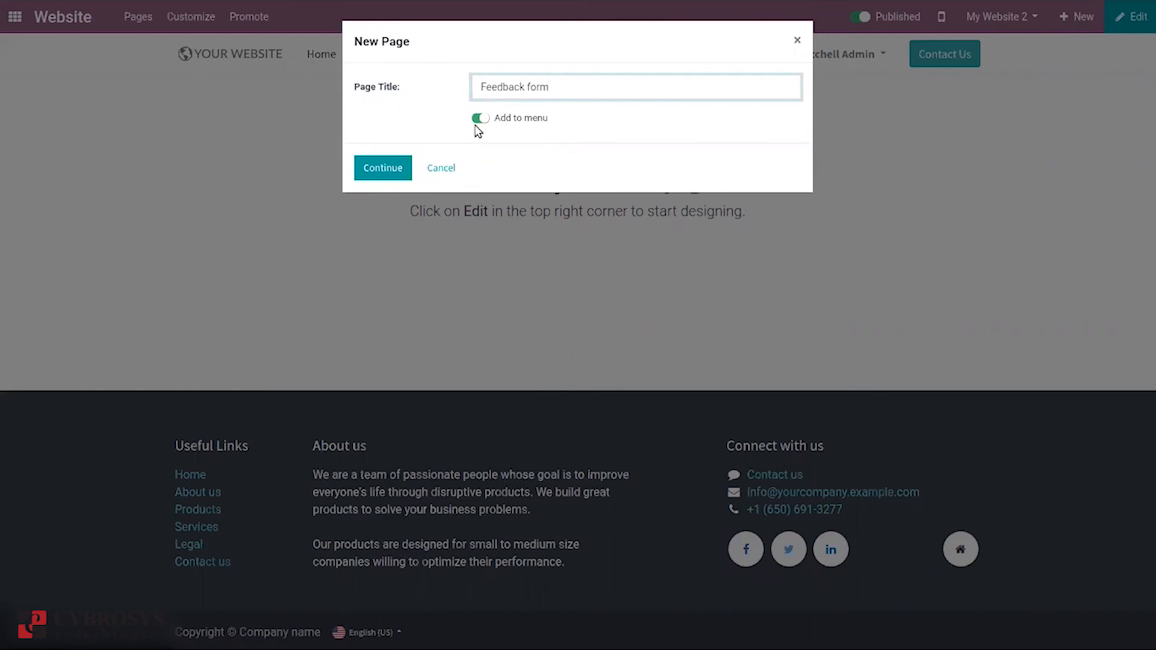
{"action": "left_click", "coordinate": [379, 169]}
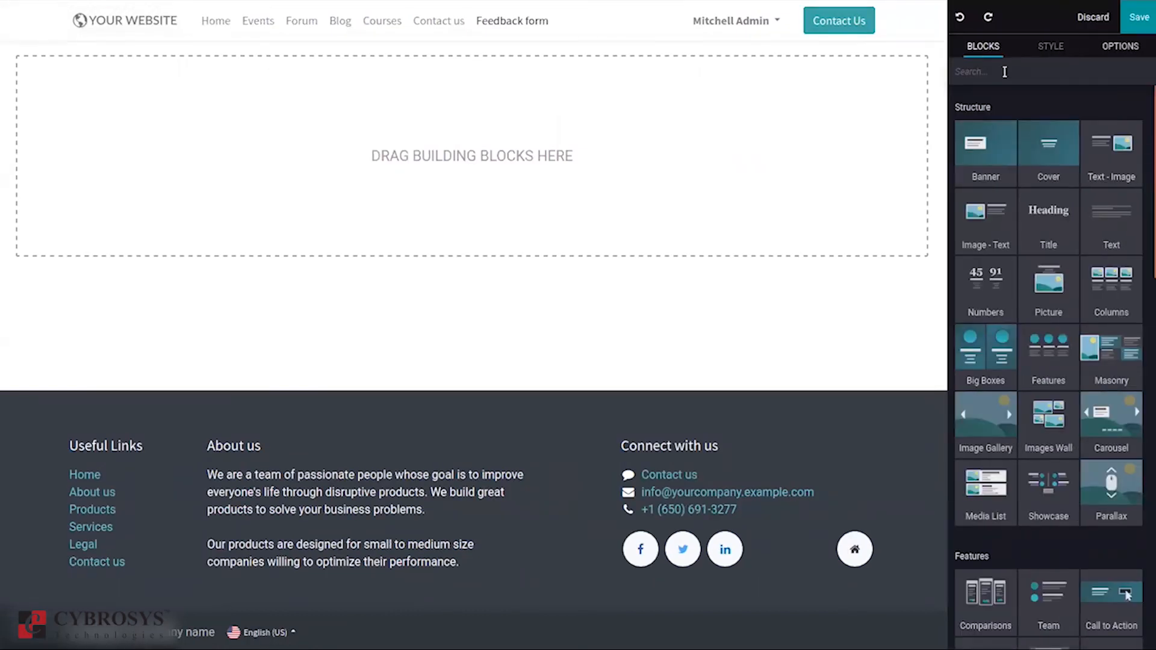
Step: Add a headline-and-picture block to the page, save it, and publish it
{"action": "left_click_drag", "start_coordinate": [1148, 120], "coordinate": [1145, 60]}
{"action": "left_click_drag", "start_coordinate": [1037, 305], "coordinate": [666, 248]}
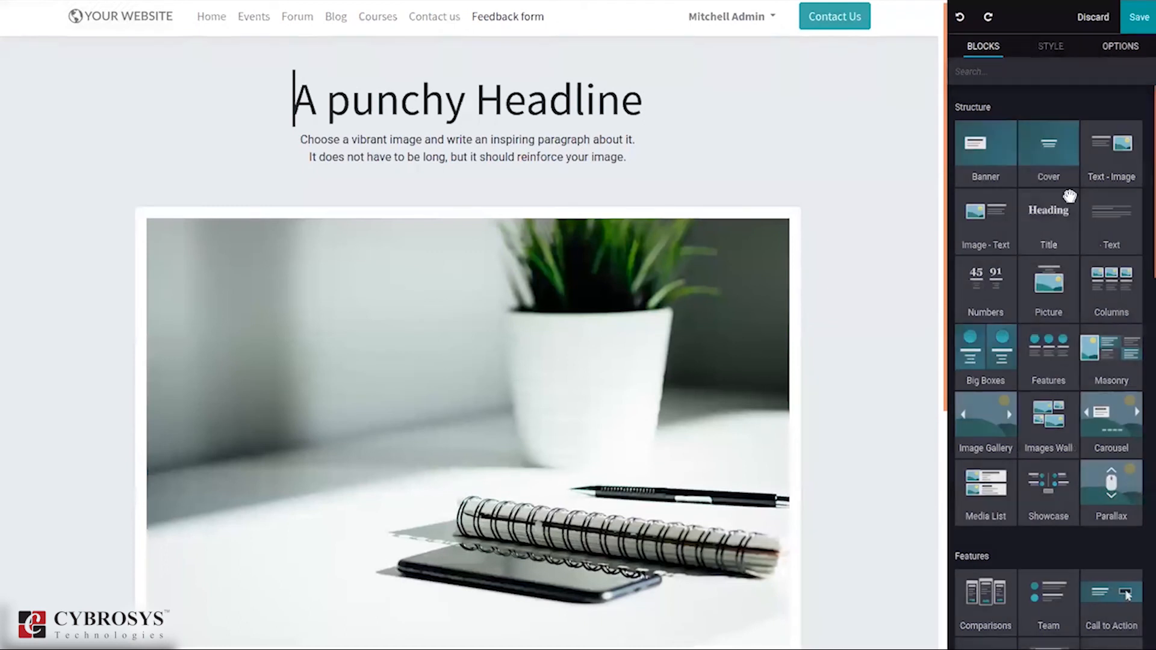
{"action": "left_click", "coordinate": [1134, 18]}
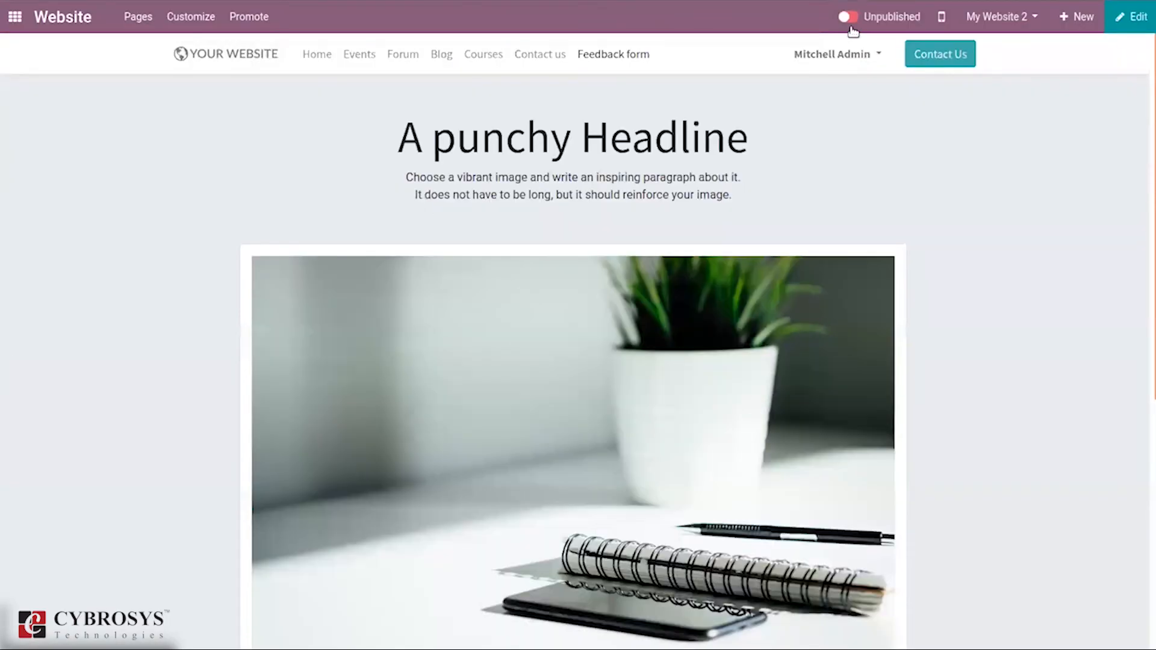
{"action": "left_click", "coordinate": [849, 18]}
Step: Go from the homepage to the Events page and view its date filters
{"action": "left_click", "coordinate": [319, 53]}
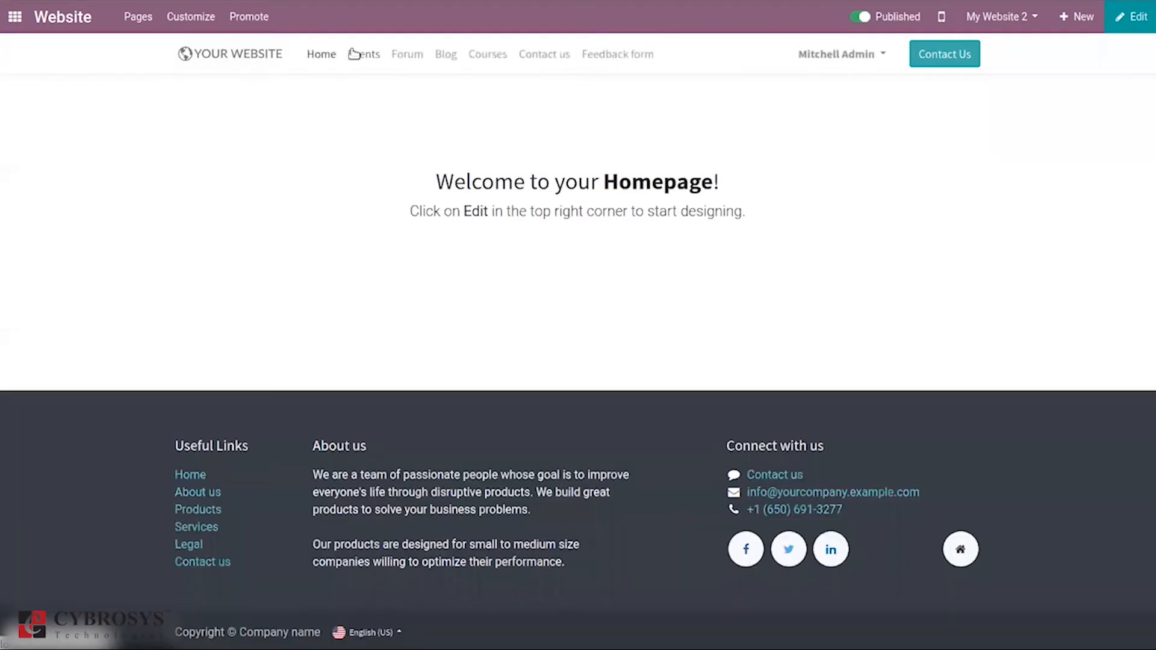
{"action": "left_click", "coordinate": [366, 53]}
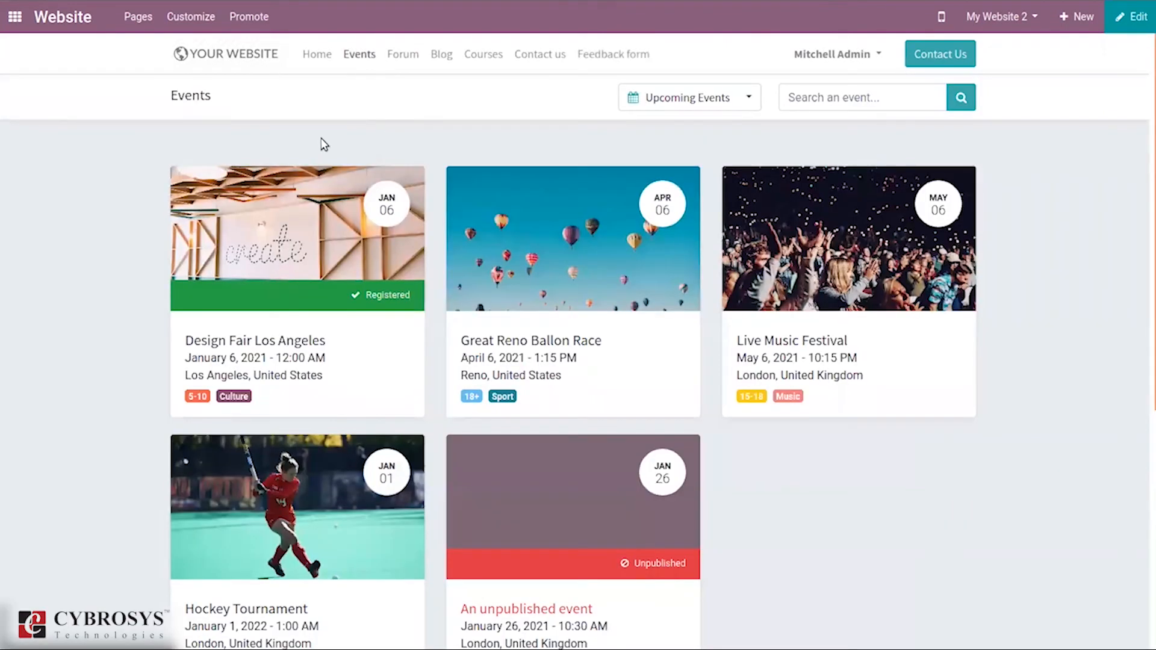
{"action": "left_click", "coordinate": [748, 98]}
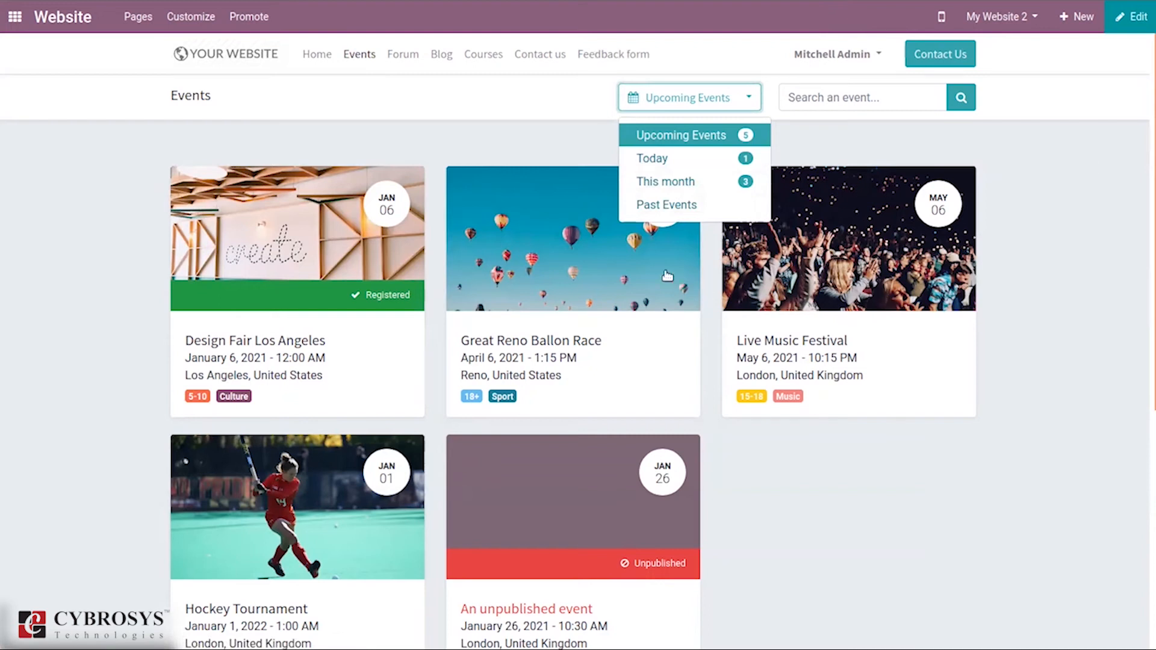
Step: Open the Great Reno Ballon Race event and start registering for it
{"action": "left_click", "coordinate": [624, 278]}
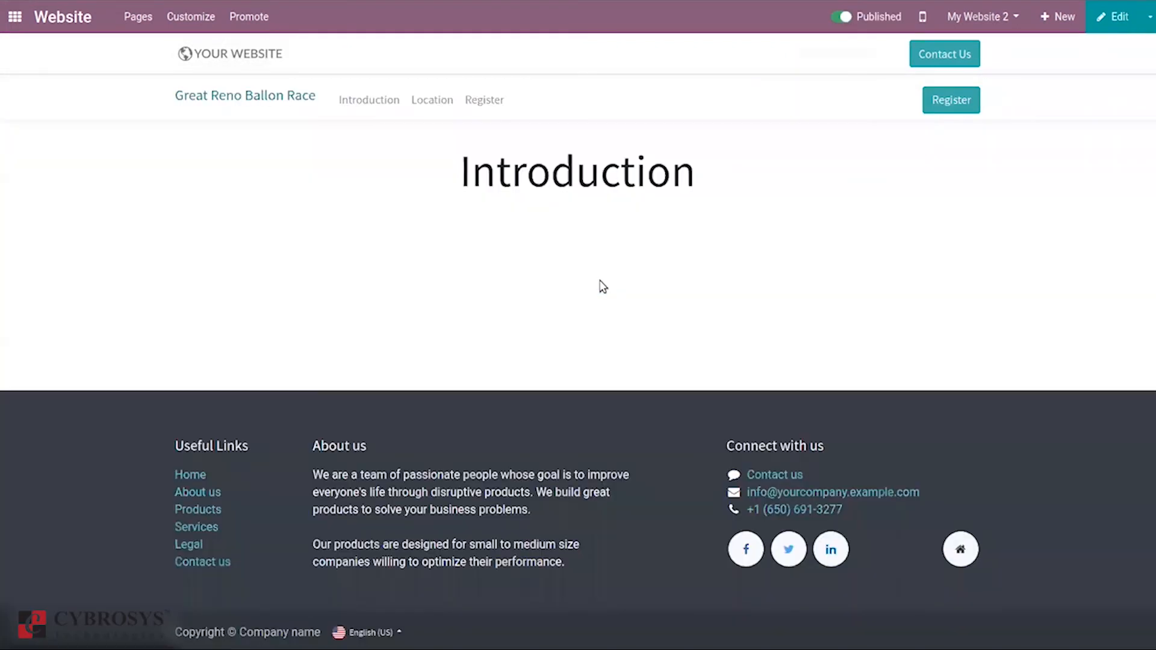
{"action": "left_click", "coordinate": [959, 98]}
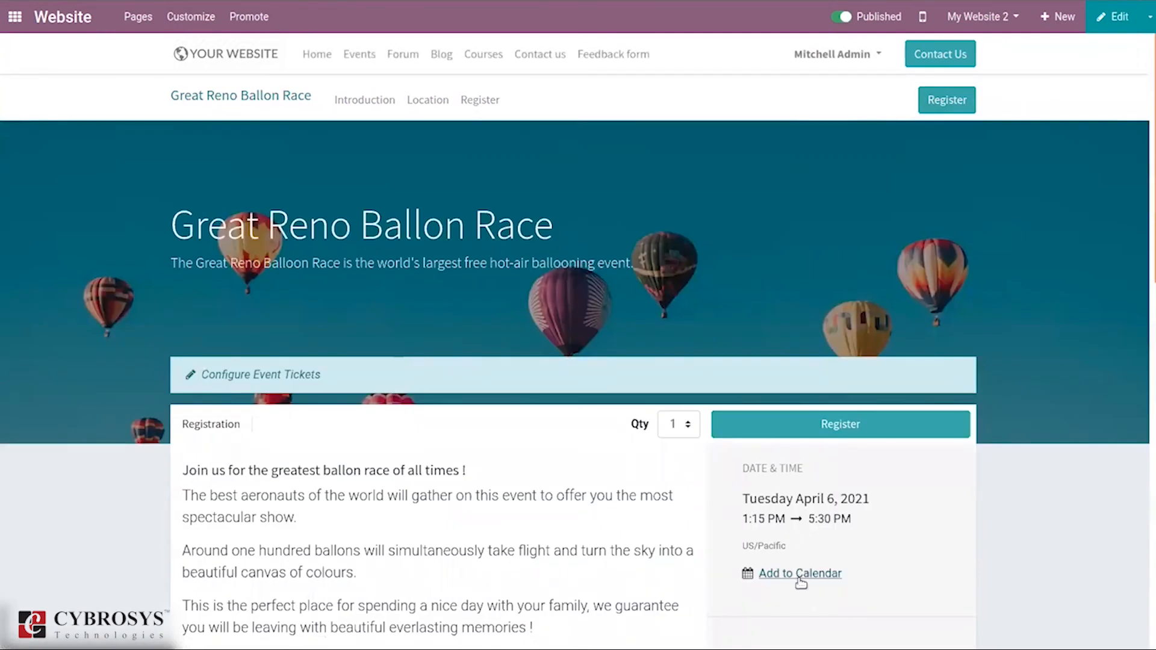
{"action": "scroll", "coordinate": [1147, 390], "scroll_direction": "down", "scroll_amount": 1}
{"action": "scroll", "coordinate": [1147, 390], "scroll_direction": "down", "scroll_amount": 4}
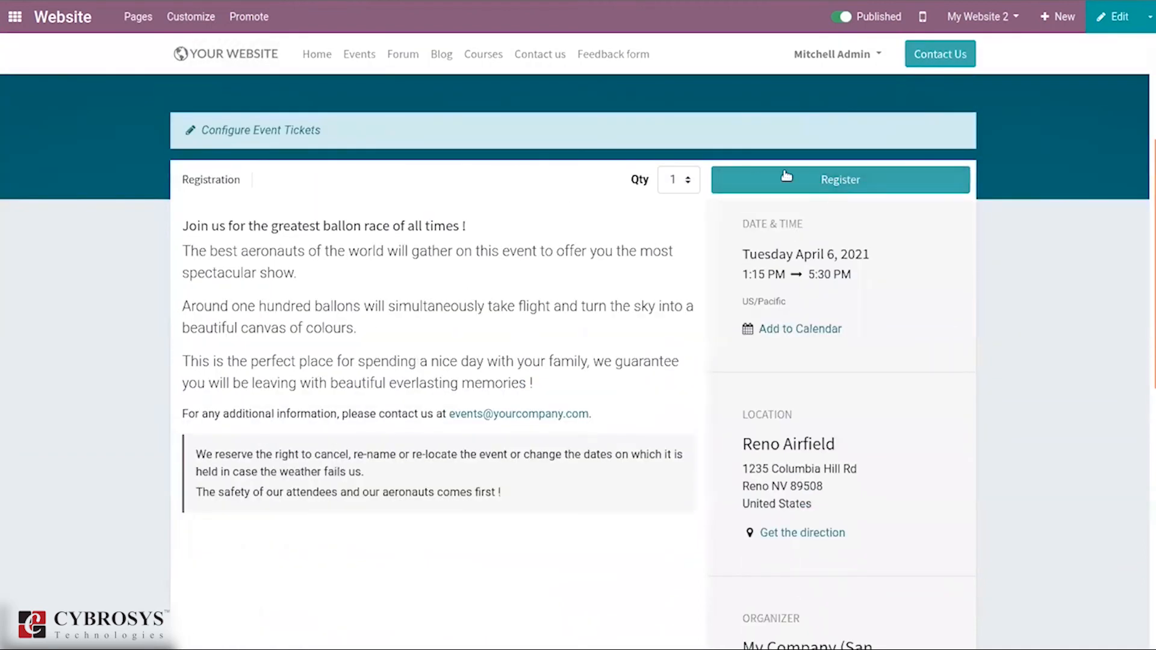
{"action": "left_click", "coordinate": [821, 181]}
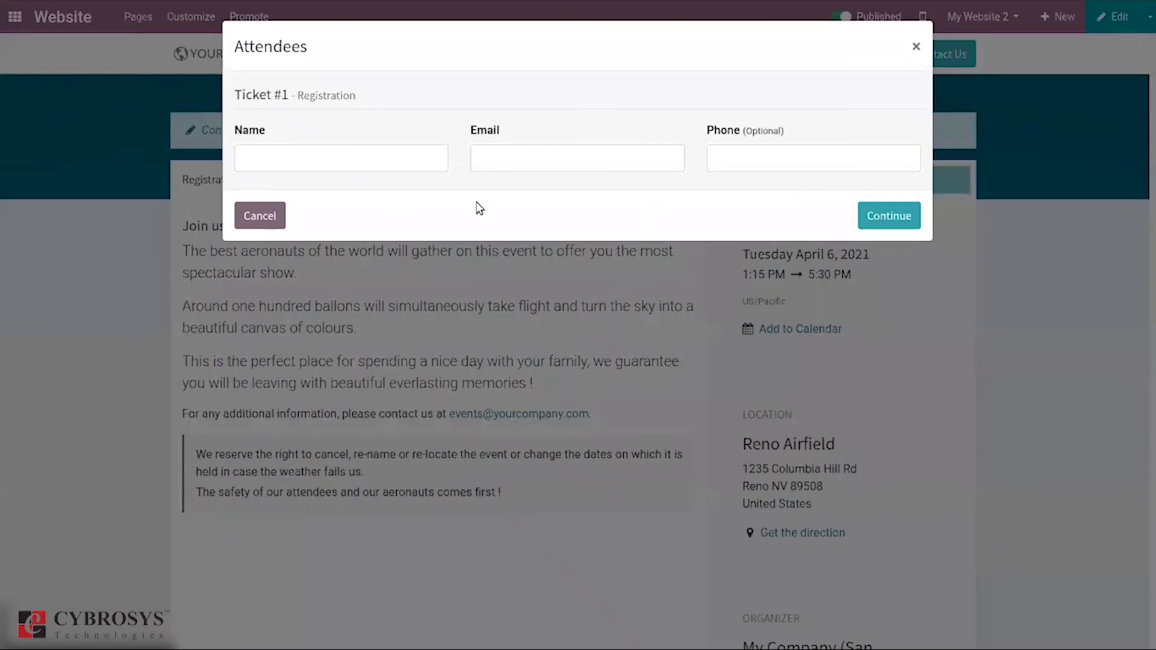
Step: Enter the attendee's name, e-mail address and phone number, then confirm the registration
{"action": "left_click", "coordinate": [416, 154]}
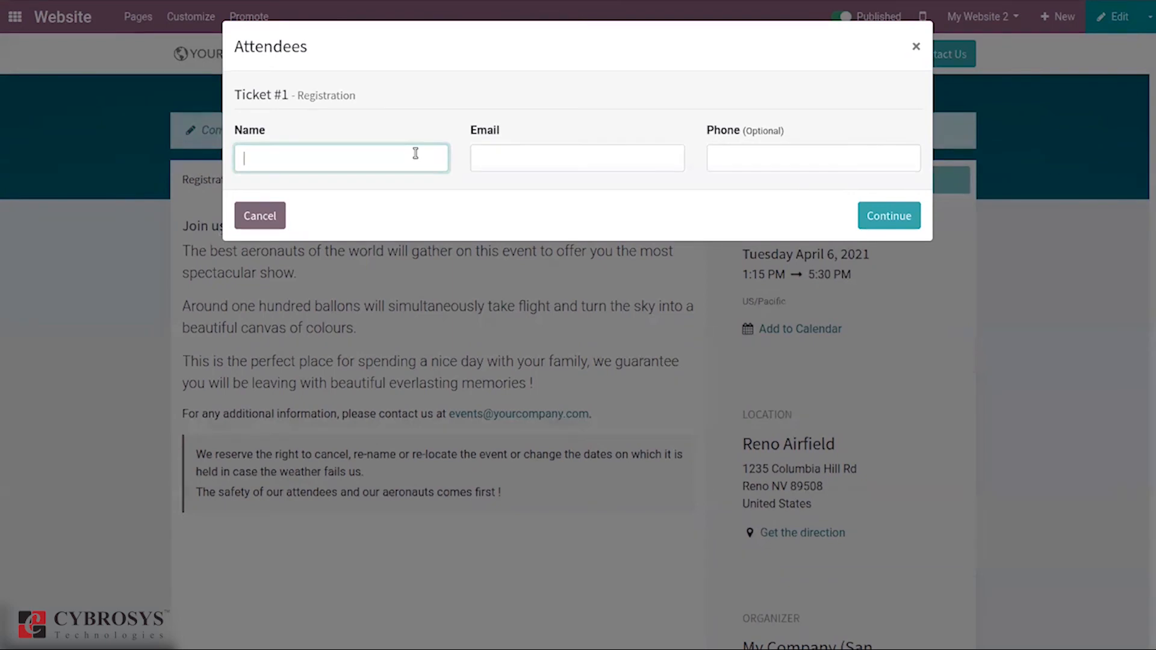
{"action": "type", "text": "Ma"}
{"action": "key", "text": "BackSpace"}
{"action": "type", "text": "a"}
{"action": "left_click", "coordinate": [565, 160]}
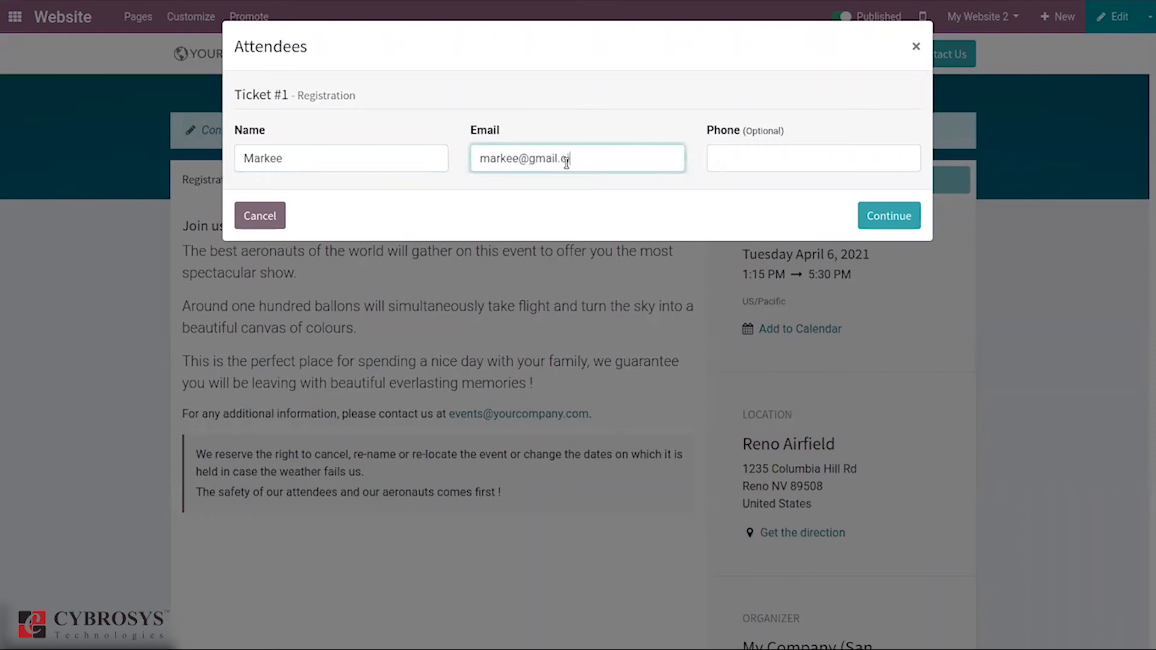
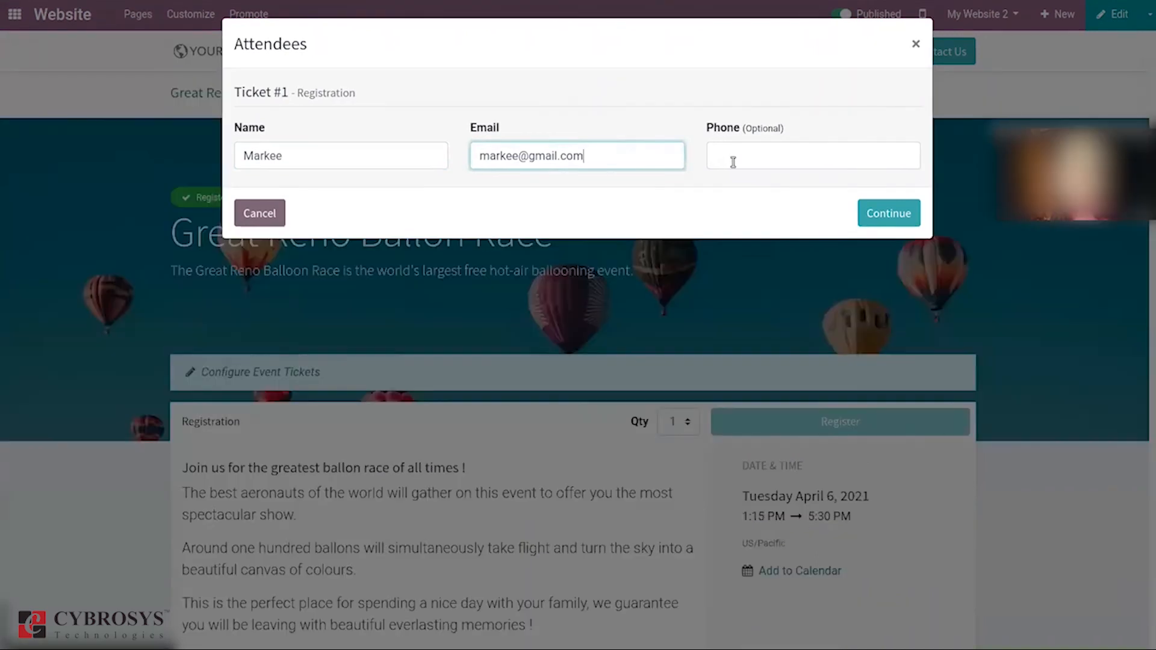
{"action": "left_click", "coordinate": [733, 160]}
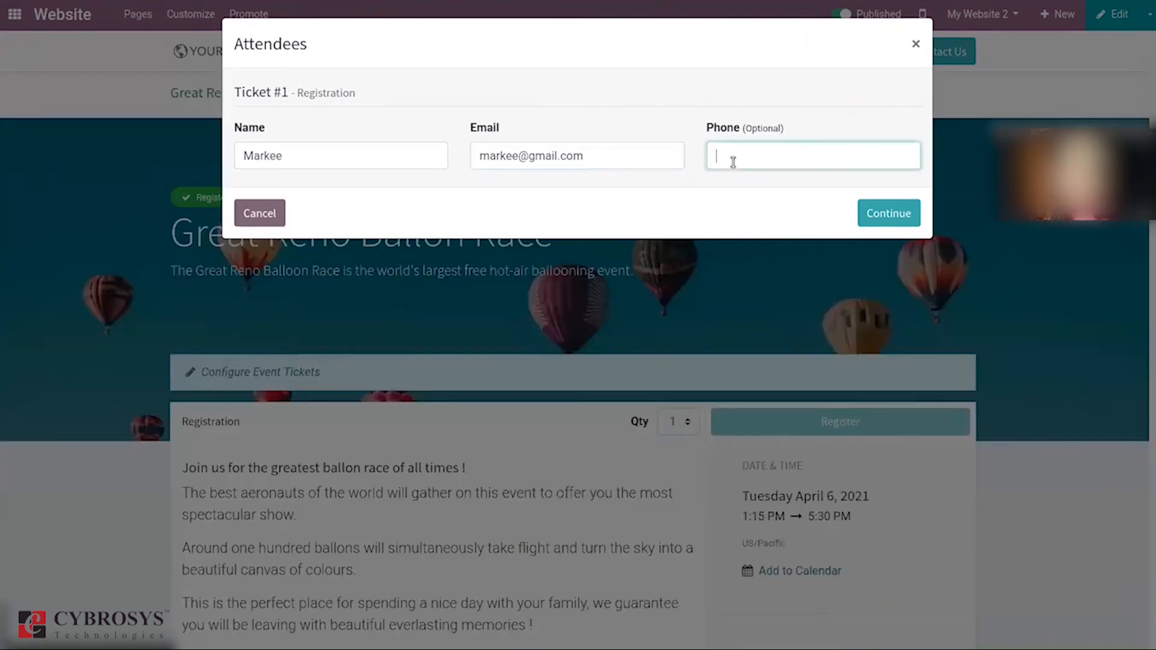
{"action": "left_click", "coordinate": [874, 213]}
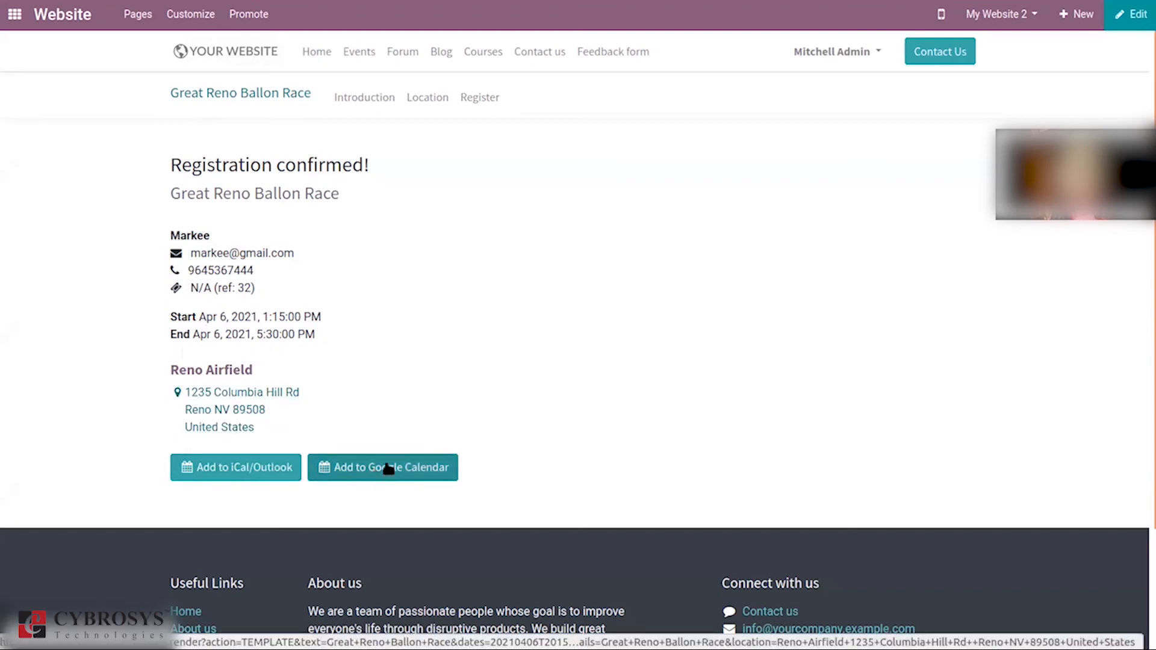
Step: Visit the event's Introduction page, then the Events, Forum and Blog pages
{"action": "left_click", "coordinate": [364, 98]}
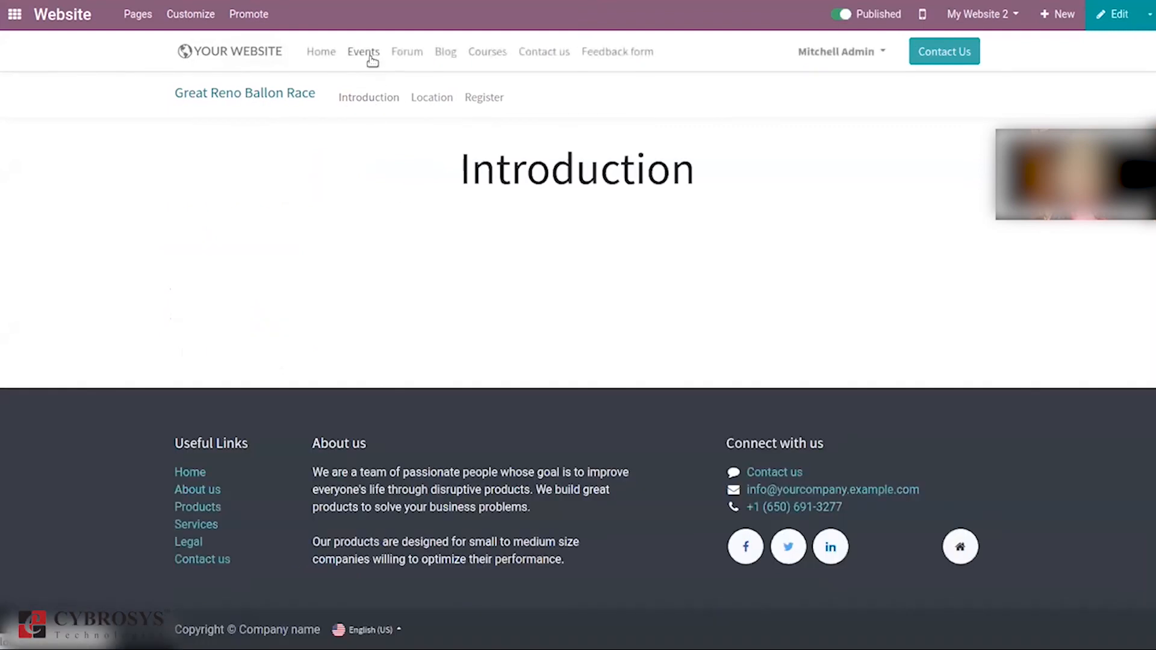
{"action": "left_click", "coordinate": [371, 56]}
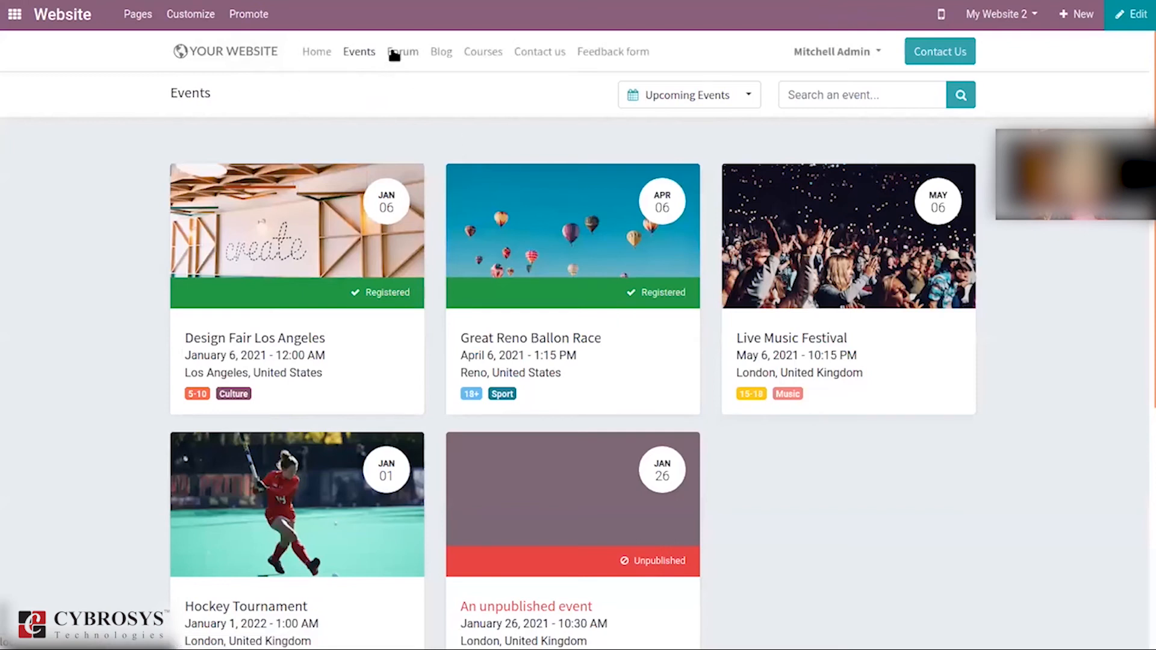
{"action": "left_click", "coordinate": [394, 54]}
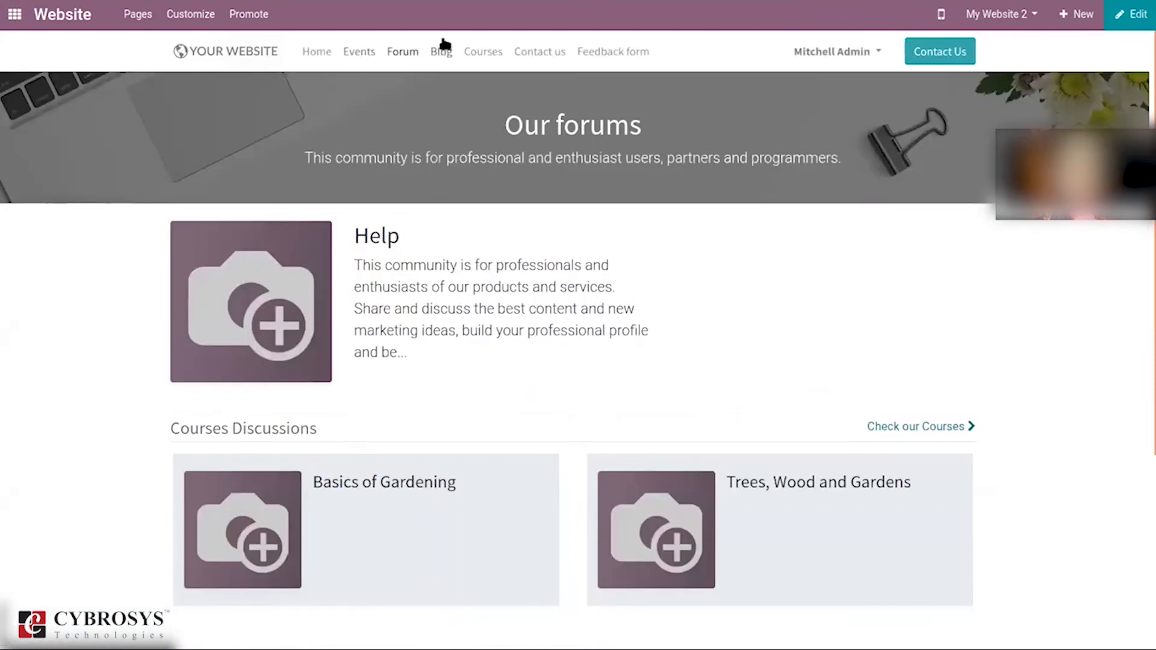
{"action": "left_click", "coordinate": [444, 54]}
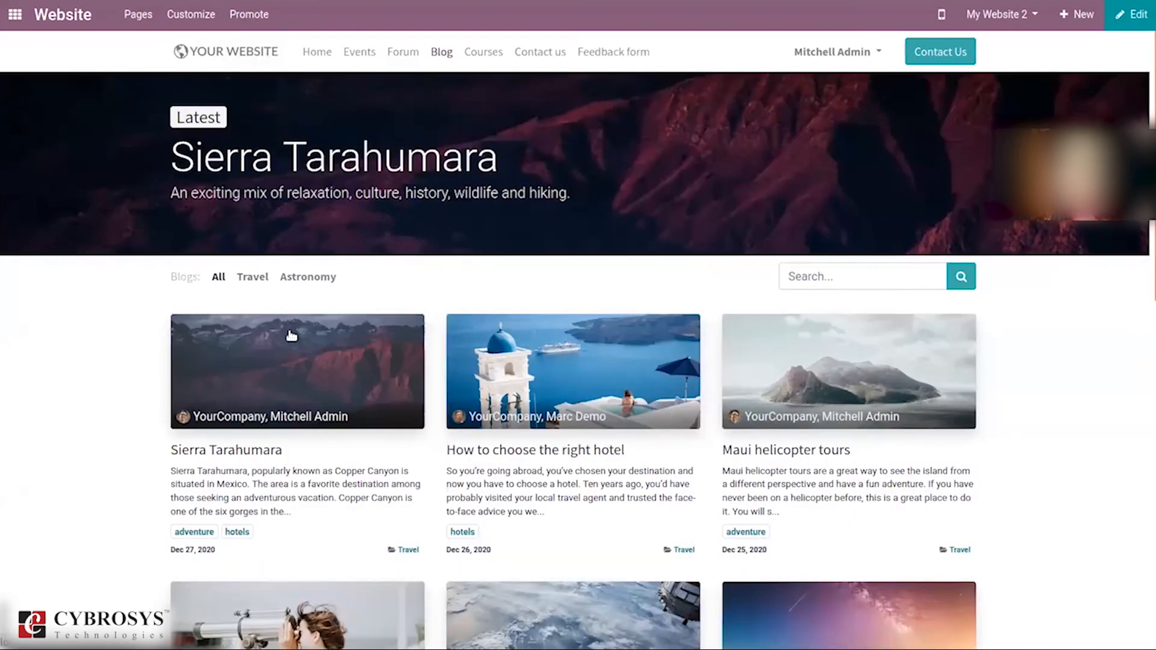
Step: Open the Courses page and scroll through it and back to the top
{"action": "left_click", "coordinate": [481, 54]}
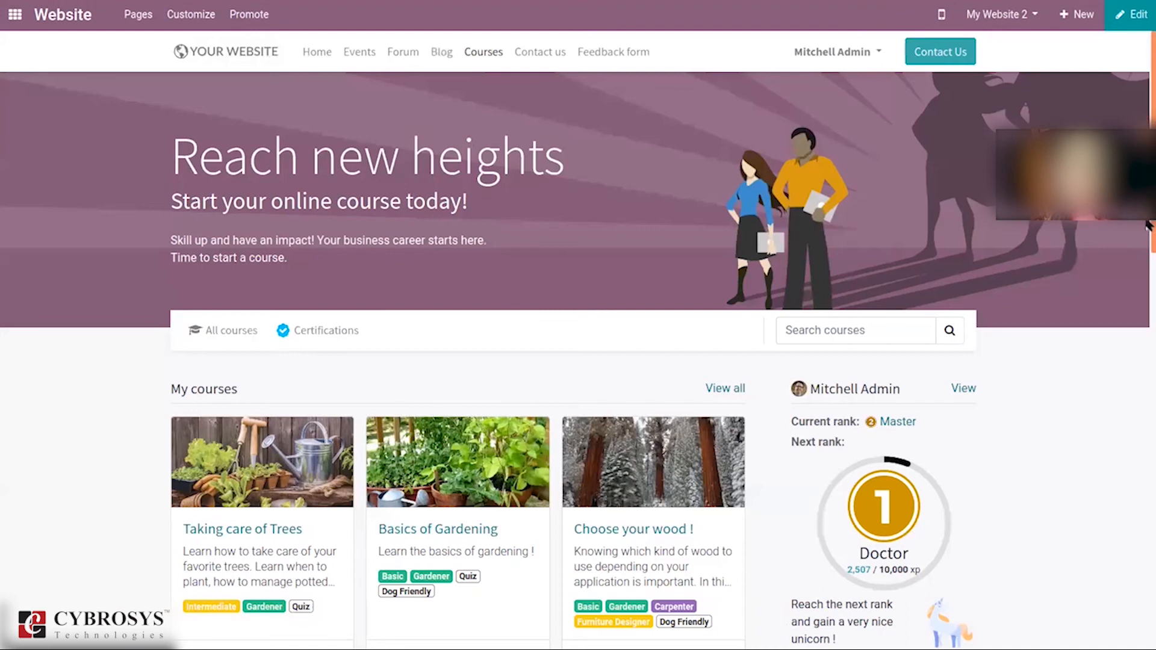
{"action": "left_click_drag", "start_coordinate": [1147, 226], "coordinate": [1147, 301]}
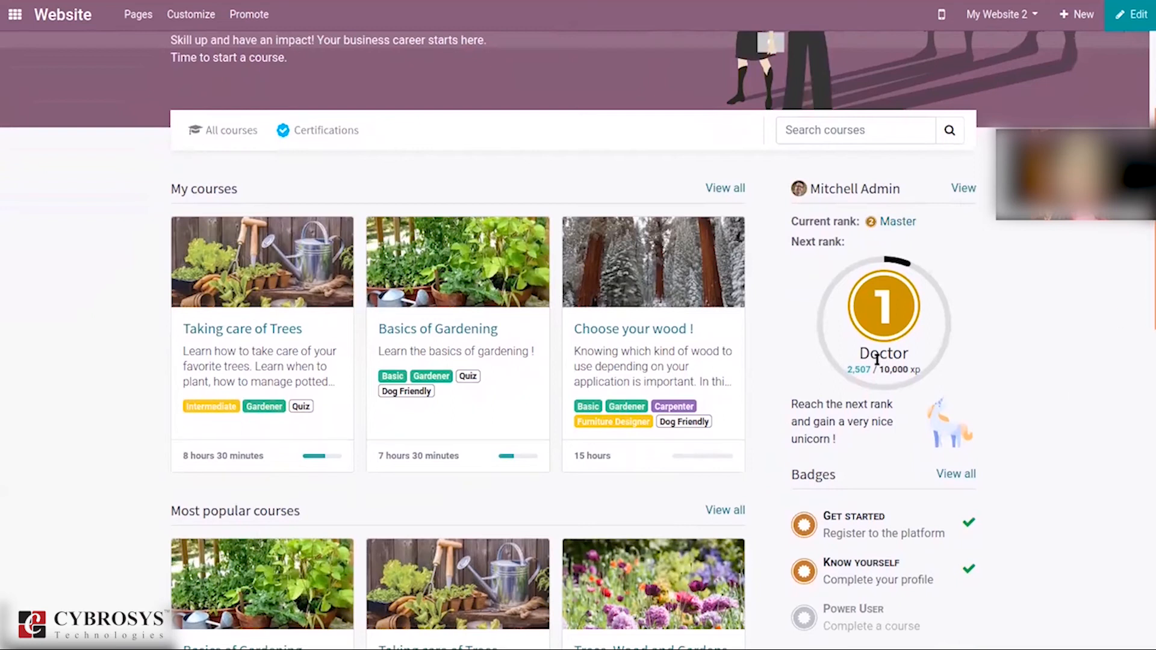
{"action": "left_click_drag", "start_coordinate": [1147, 305], "coordinate": [1130, 517]}
{"action": "left_click_drag", "start_coordinate": [1146, 461], "coordinate": [1148, 136]}
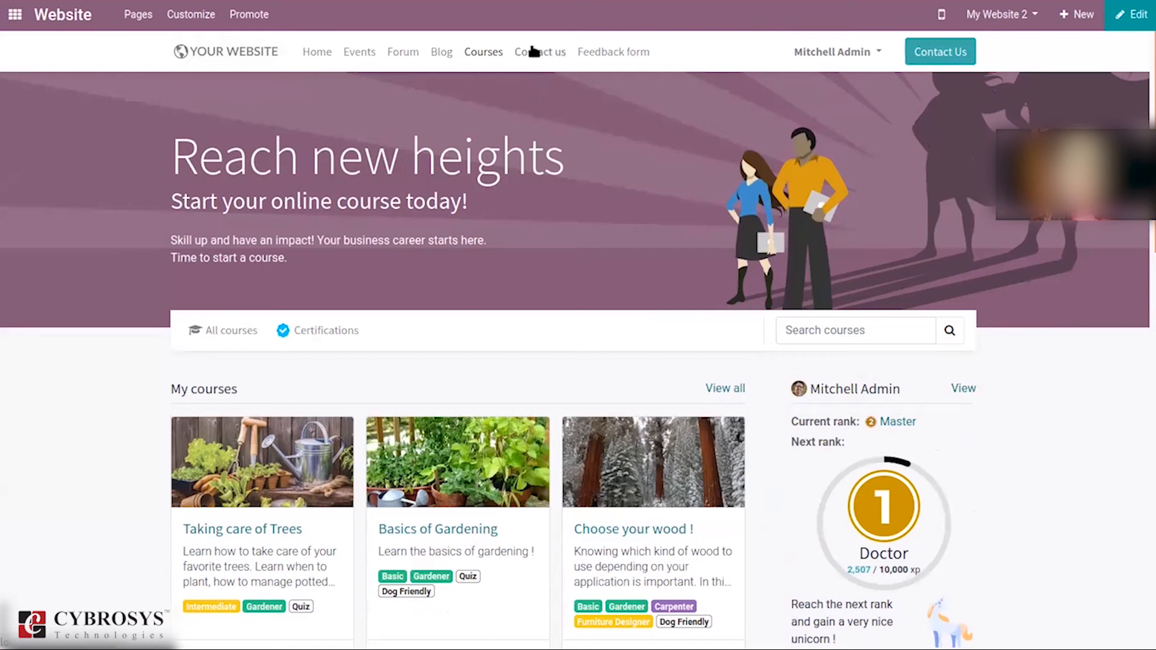
Step: View the Contact us page, the new Feedback form page, then Contact us again
{"action": "left_click", "coordinate": [534, 52]}
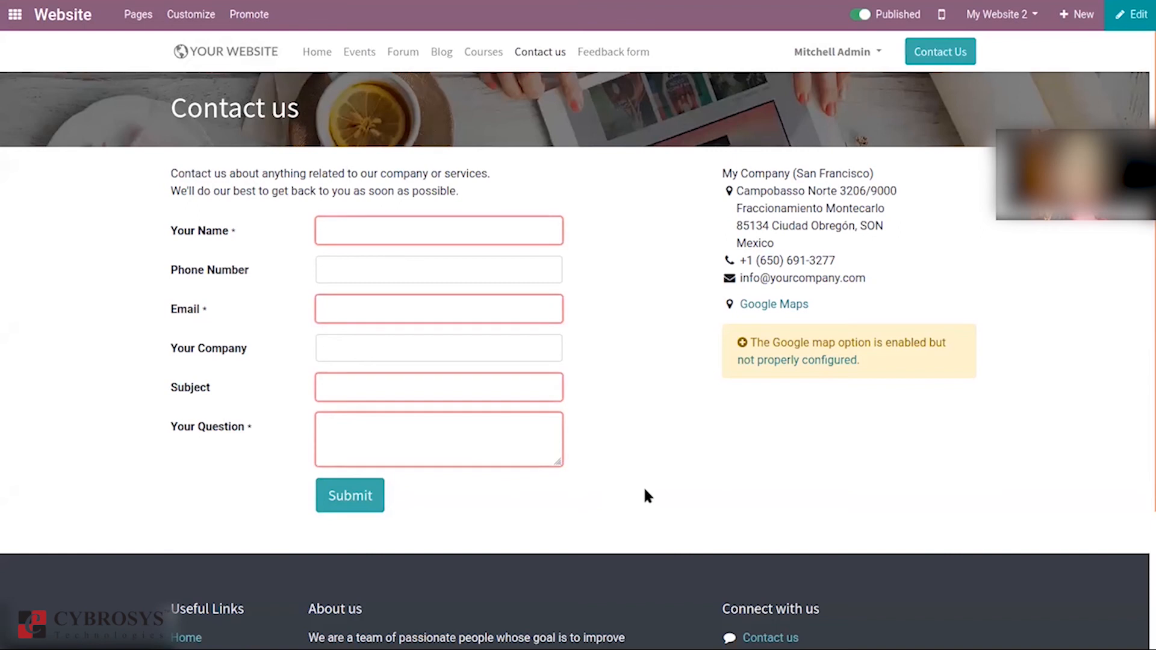
{"action": "left_click", "coordinate": [609, 53]}
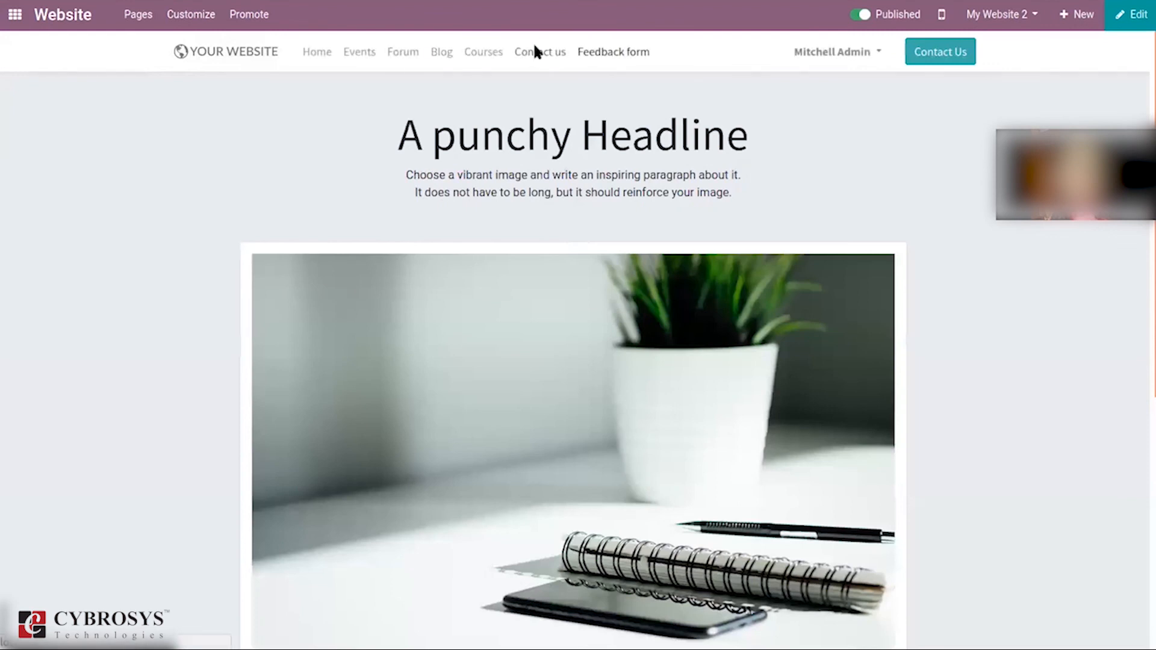
{"action": "left_click", "coordinate": [535, 48]}
Step: Check the My Account portal page, then return to Contact us
{"action": "left_click", "coordinate": [815, 53]}
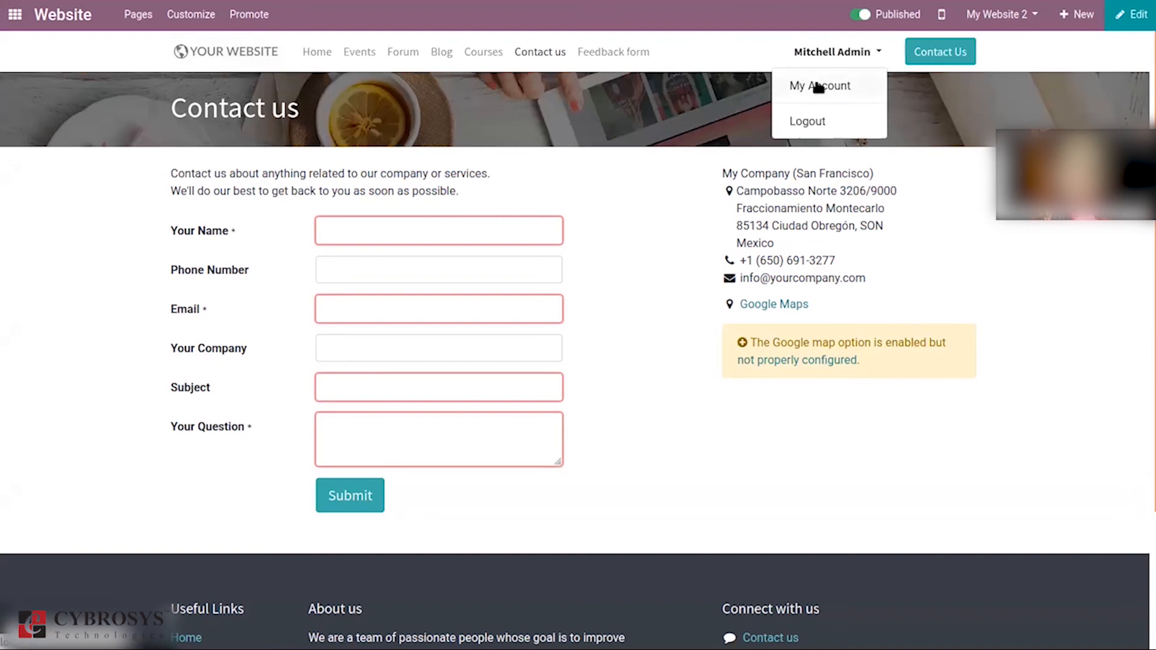
{"action": "left_click", "coordinate": [817, 88]}
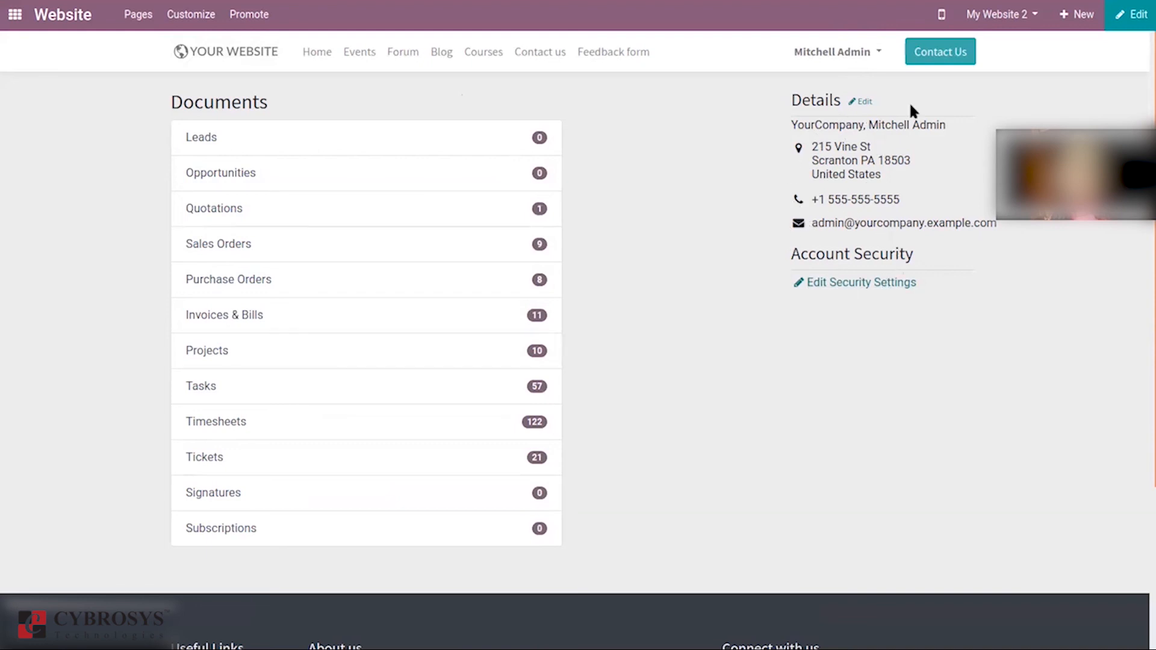
{"action": "left_click", "coordinate": [927, 52]}
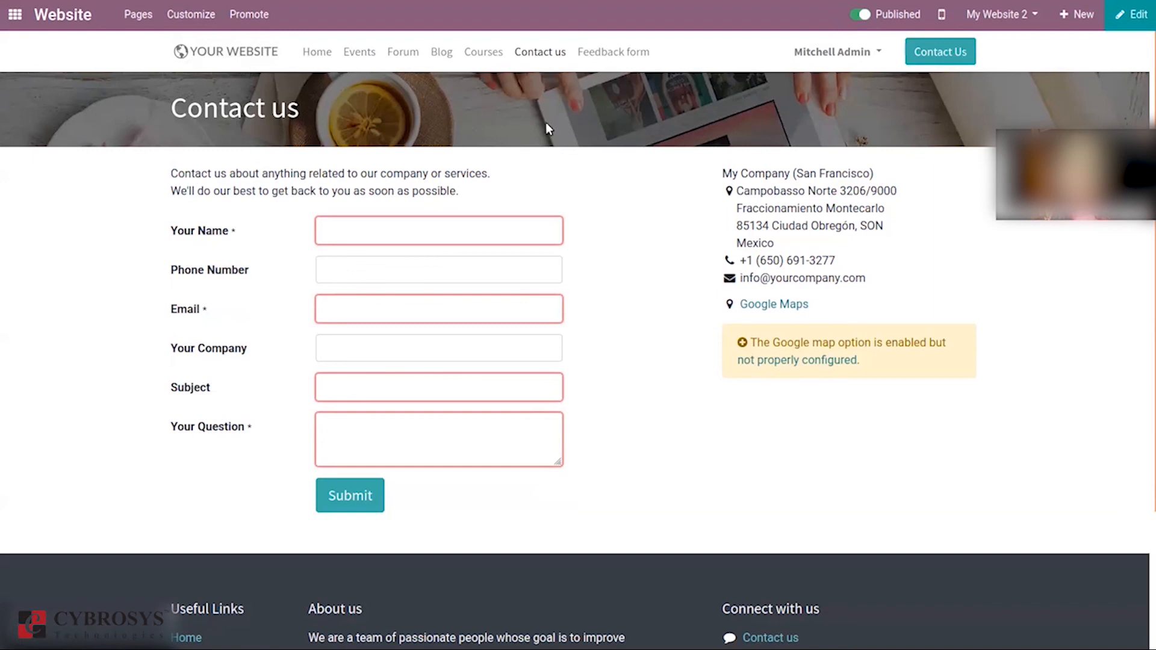
Step: Glance at the menu editor and discard it, then open Pages > Manage Pages
{"action": "left_click", "coordinate": [150, 18]}
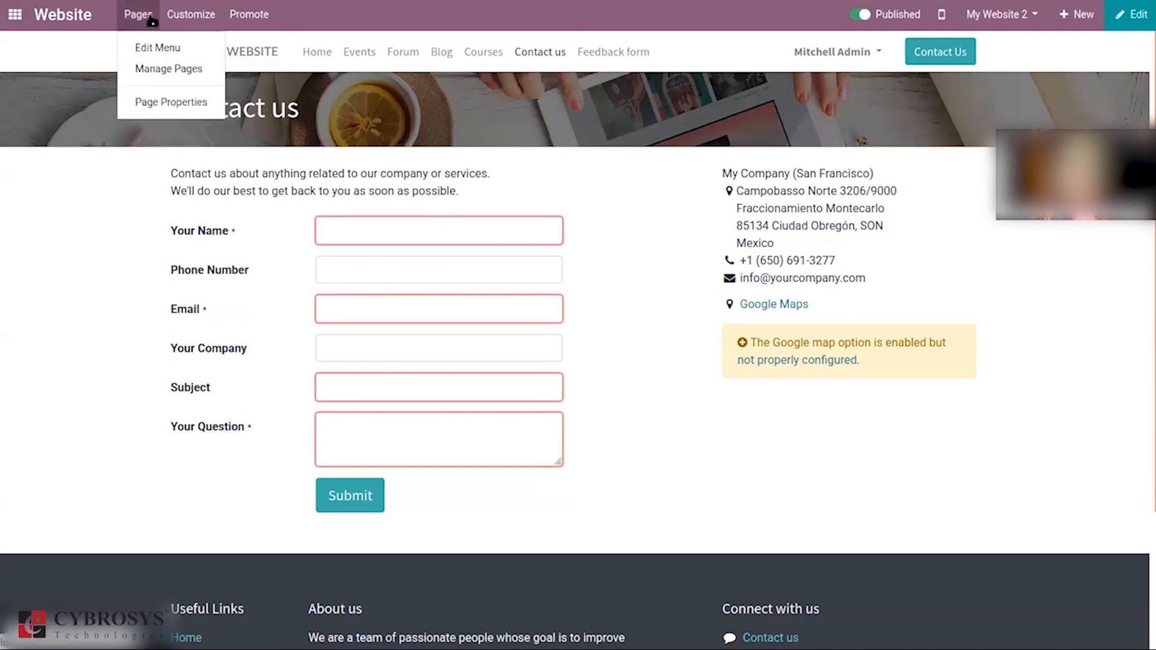
{"action": "left_click", "coordinate": [162, 50]}
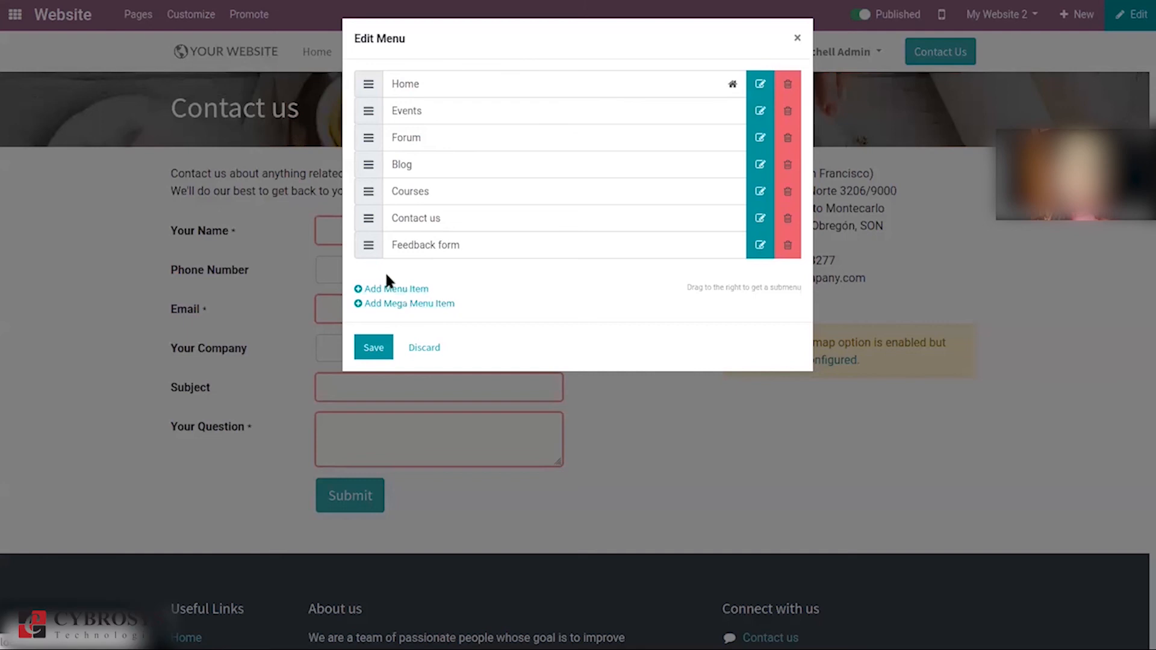
{"action": "left_click", "coordinate": [428, 355]}
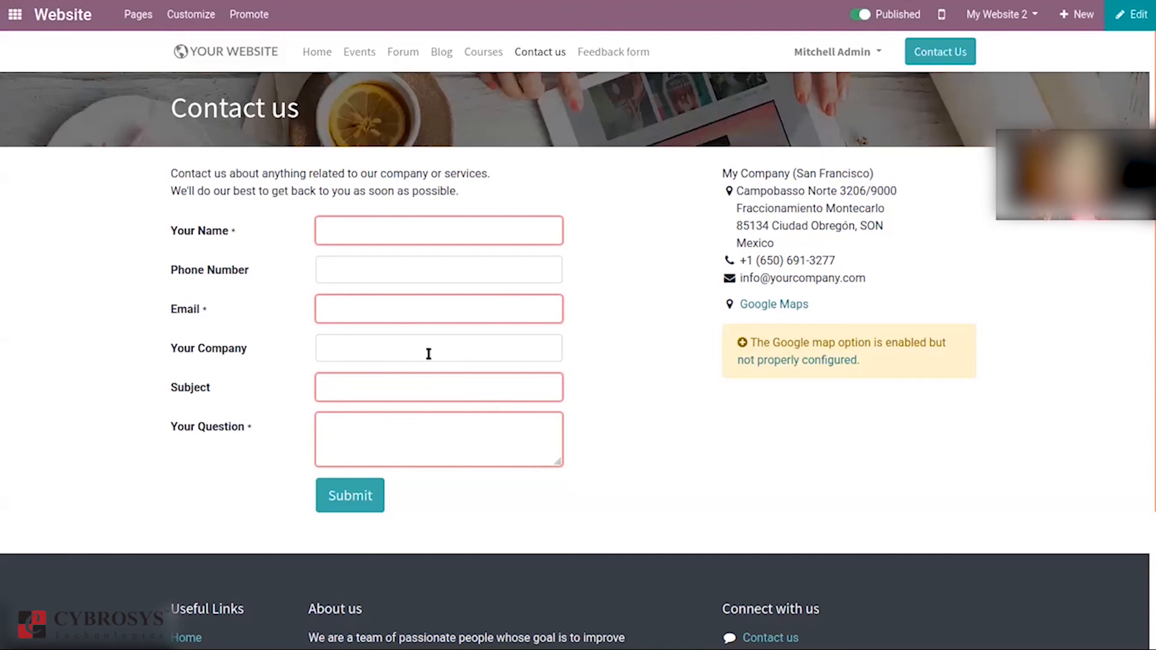
{"action": "left_click", "coordinate": [137, 13]}
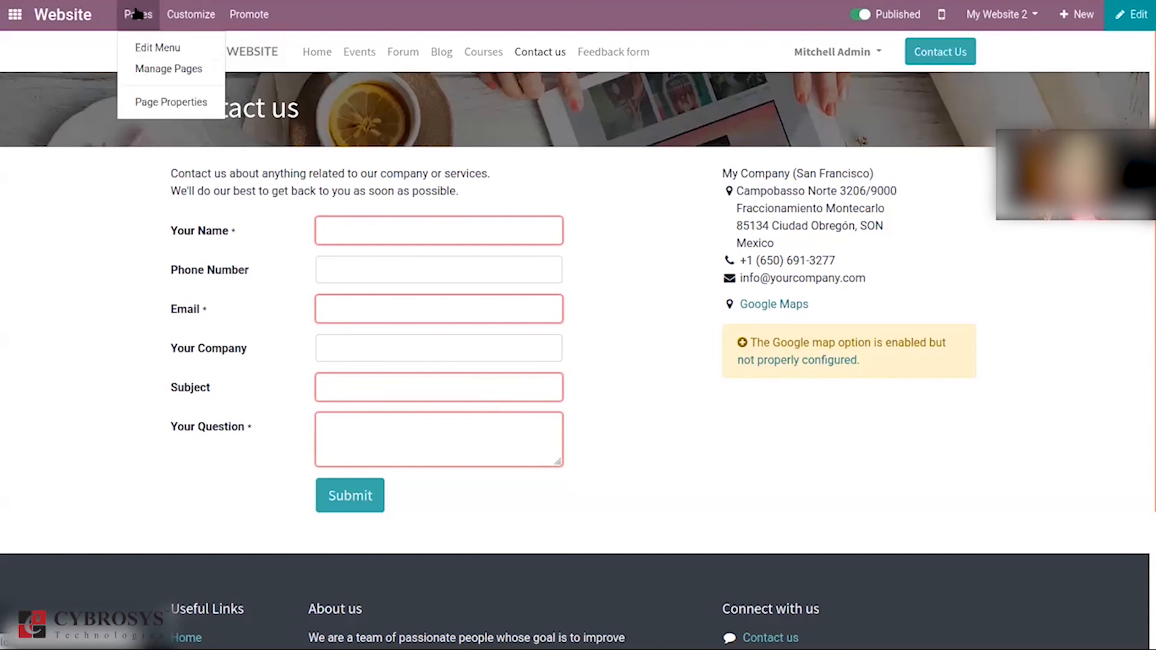
{"action": "left_click", "coordinate": [154, 73]}
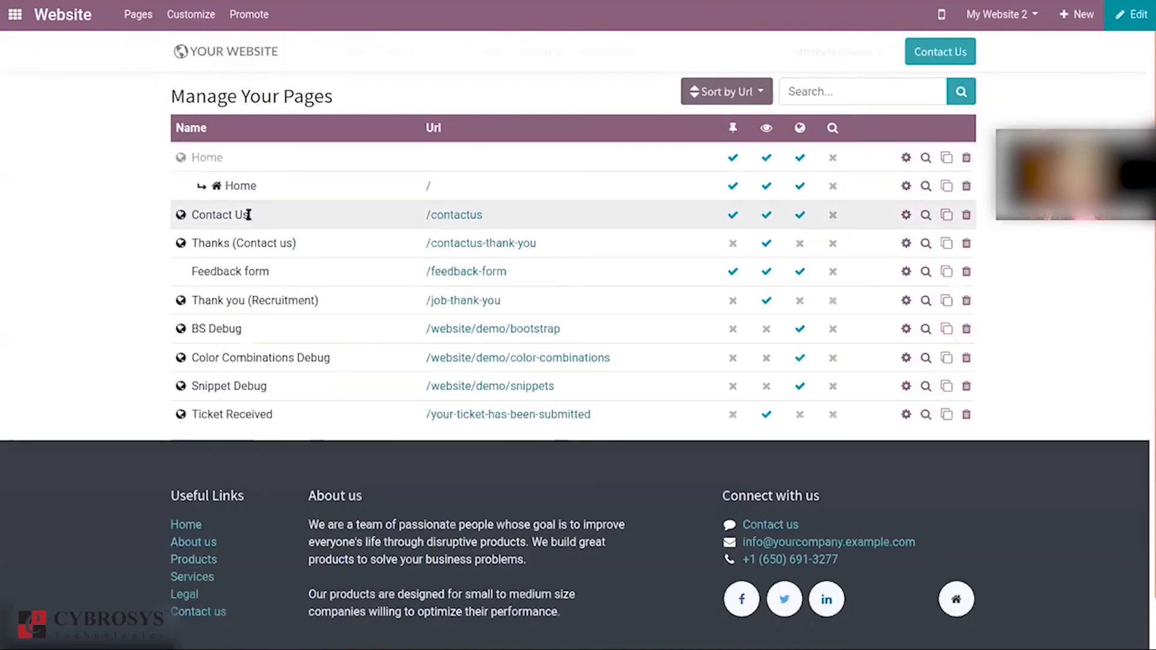
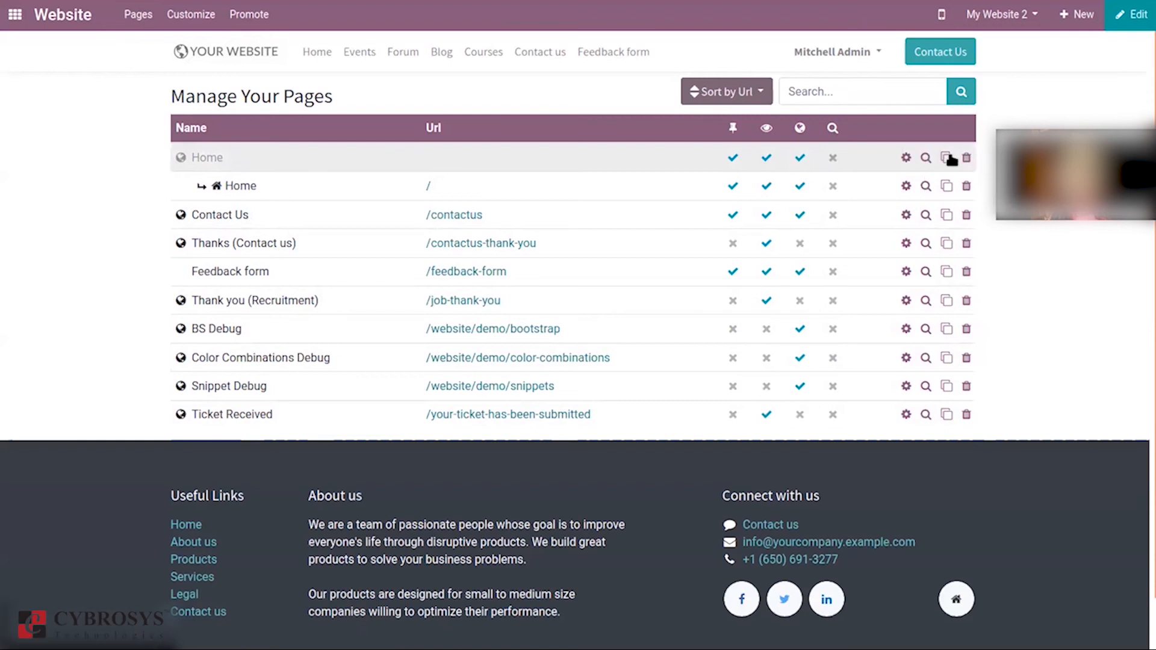
Step: Review the Home page's visibility options, restricted users and password, then discard the changes
{"action": "left_click", "coordinate": [906, 158]}
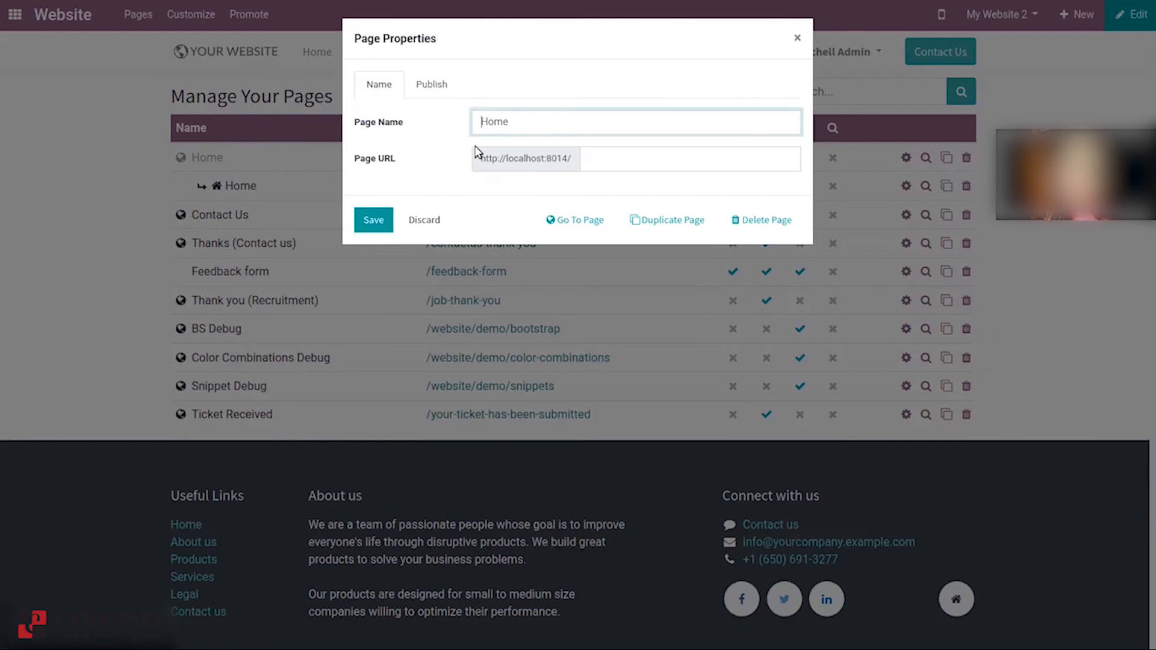
{"action": "left_click", "coordinate": [437, 82]}
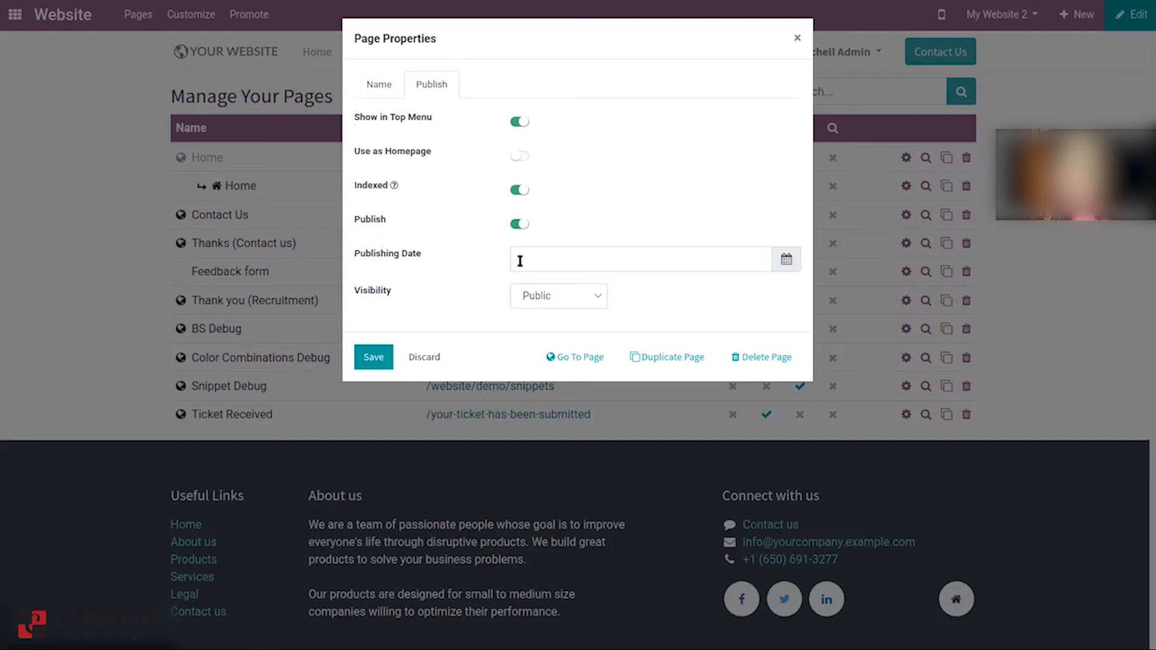
{"action": "left_click", "coordinate": [536, 290]}
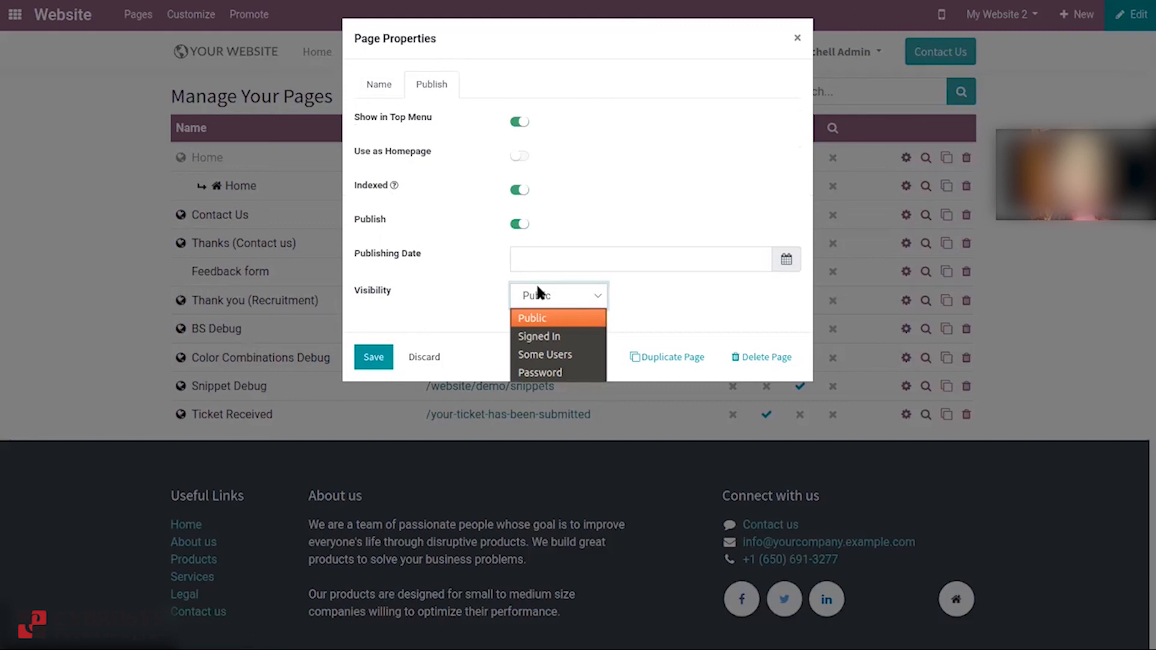
{"action": "left_click", "coordinate": [564, 357]}
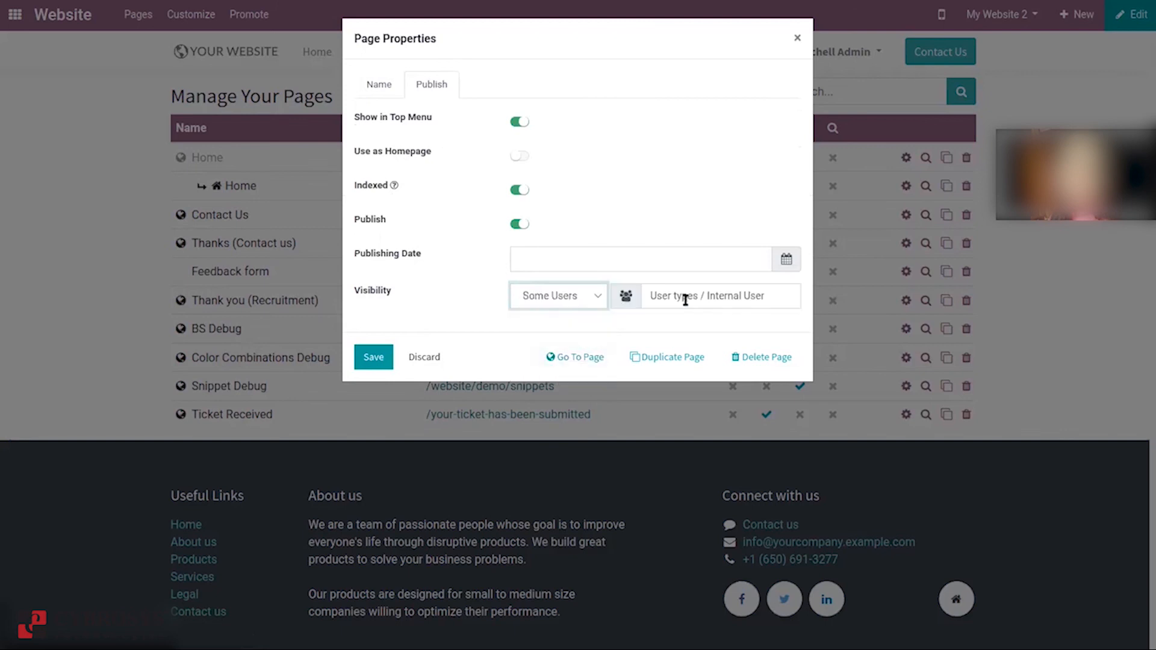
{"action": "left_click", "coordinate": [589, 296]}
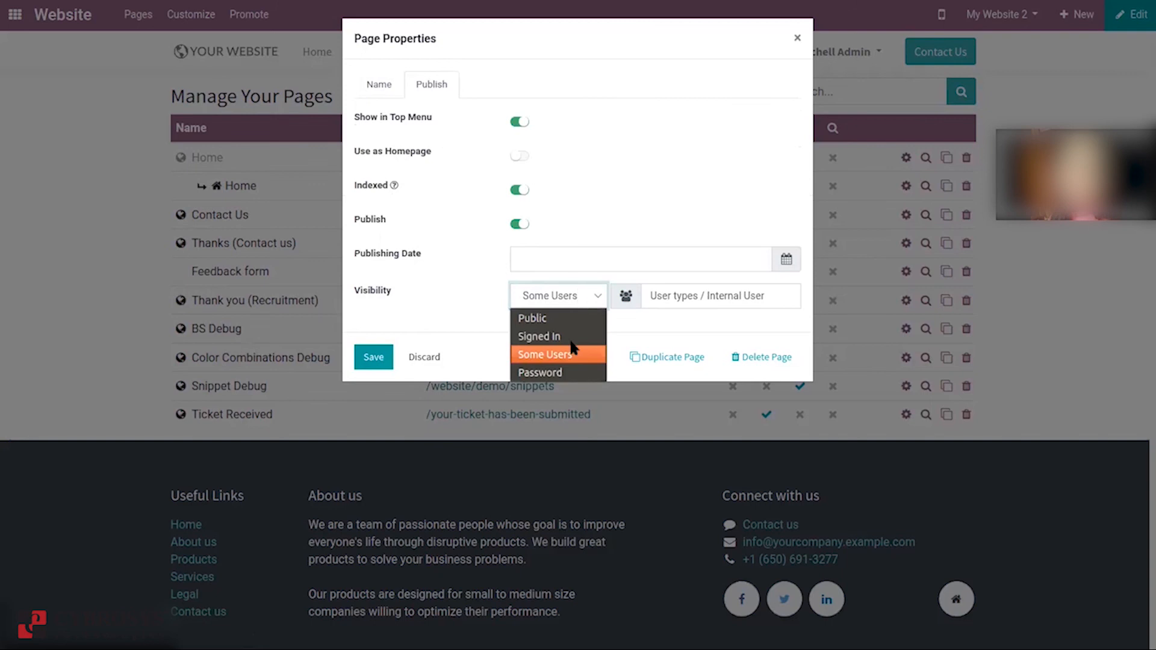
{"action": "left_click", "coordinate": [559, 373]}
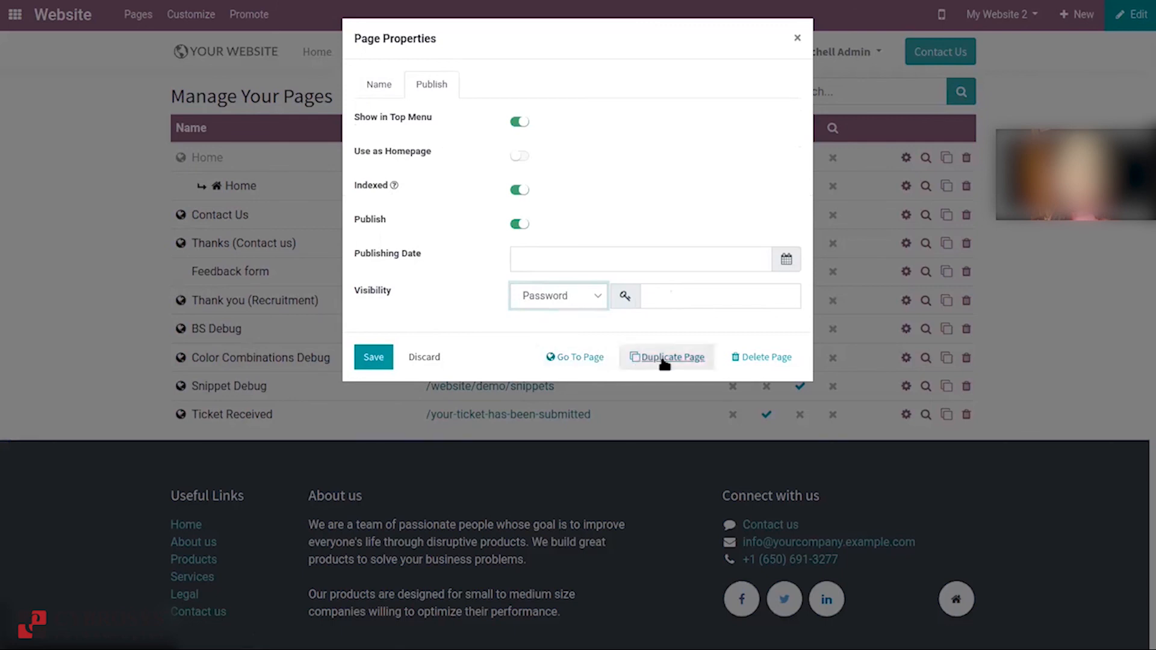
{"action": "left_click", "coordinate": [430, 357]}
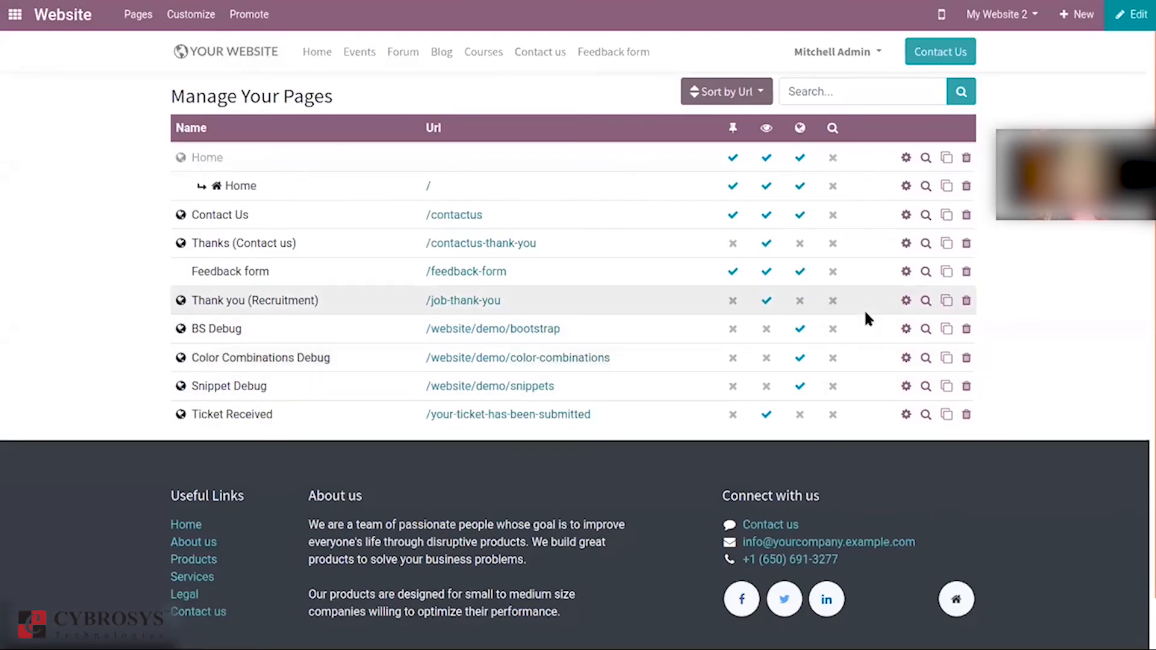
Step: Filter the pages list with 'cont' and sort the results by name
{"action": "left_click", "coordinate": [828, 90]}
{"action": "type", "text": "cont"}
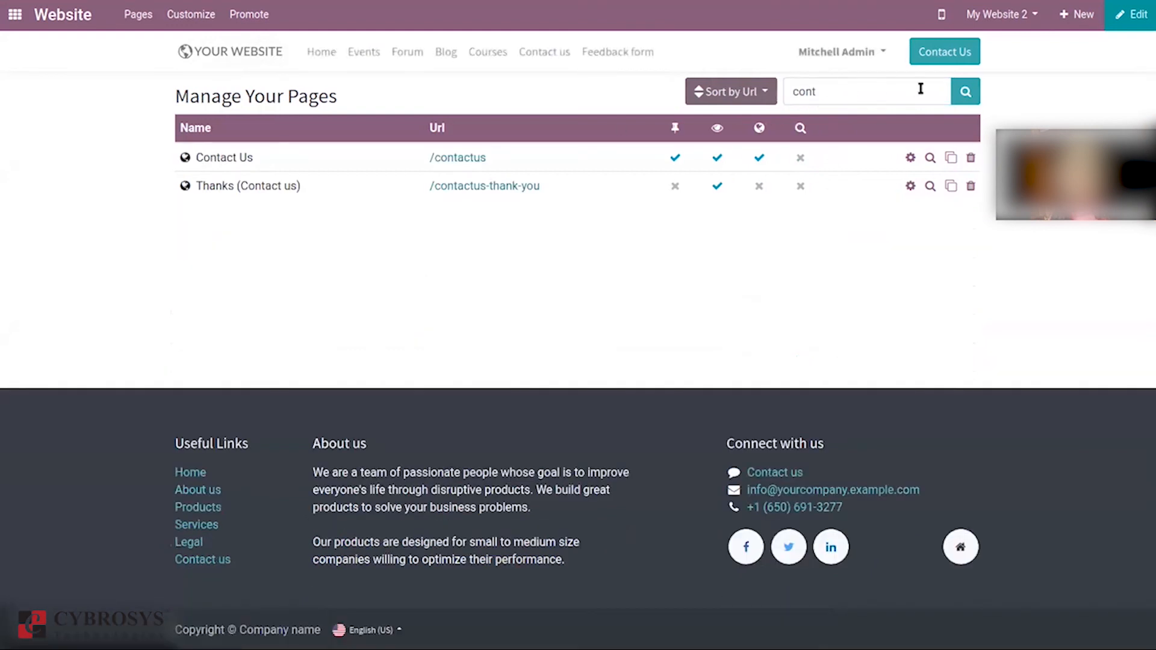
{"action": "key", "text": "BackSpace"}
{"action": "key", "text": "BackSpace"}
{"action": "key", "text": "BackSpace"}
{"action": "key", "text": "BackSpace"}
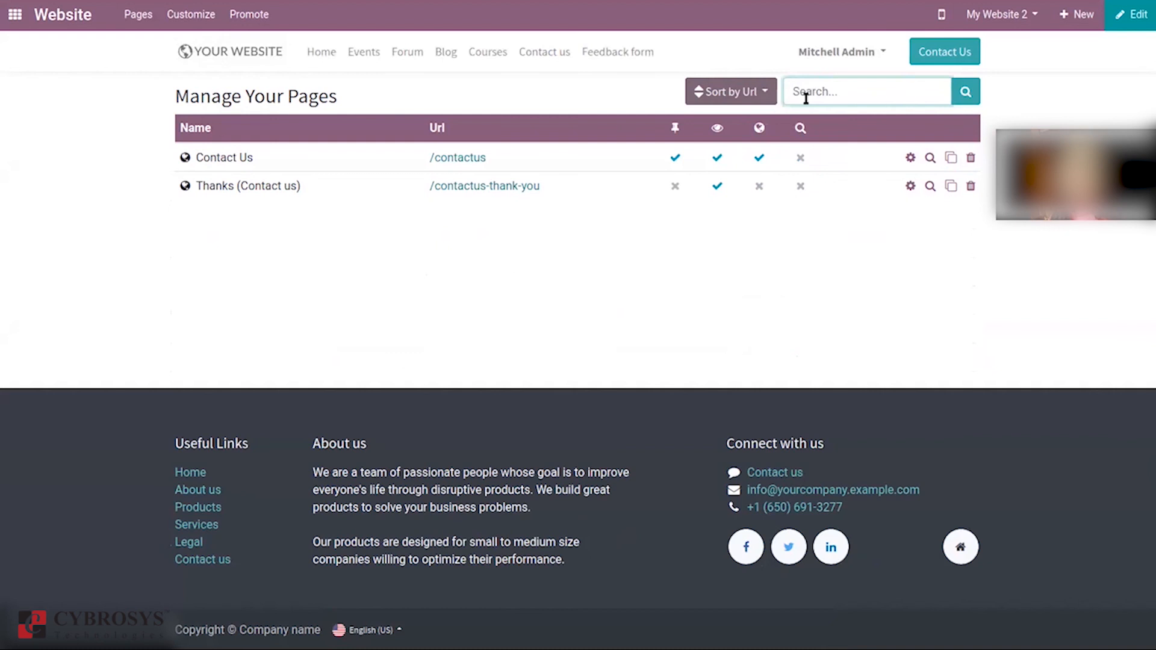
{"action": "left_click", "coordinate": [749, 96]}
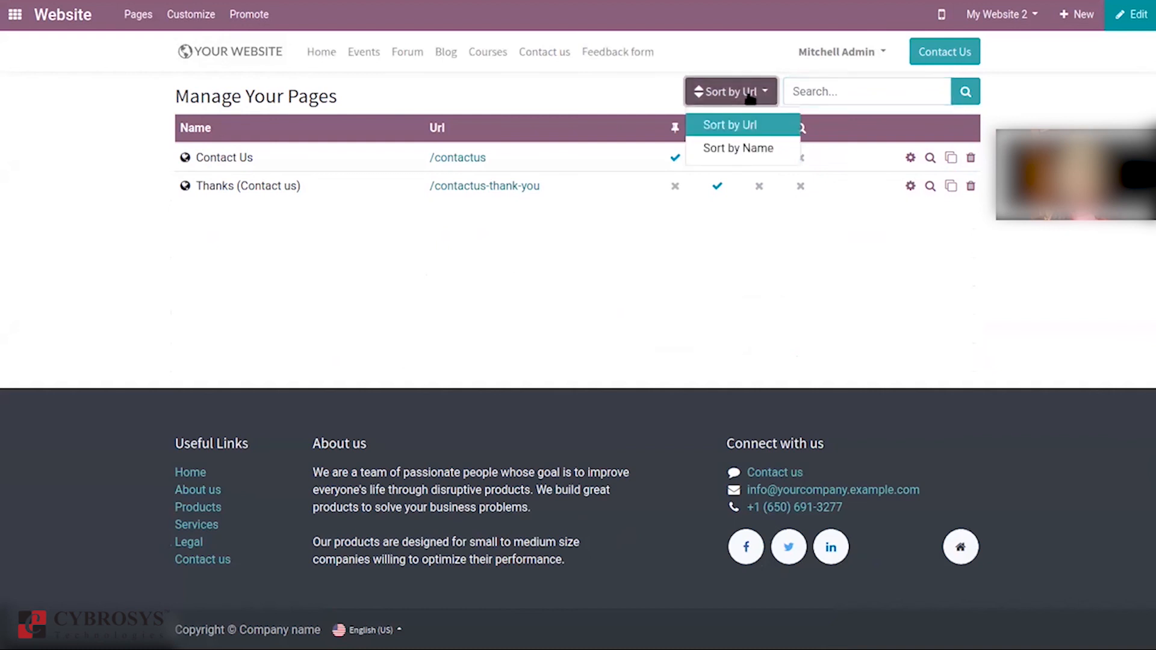
{"action": "left_click", "coordinate": [748, 148]}
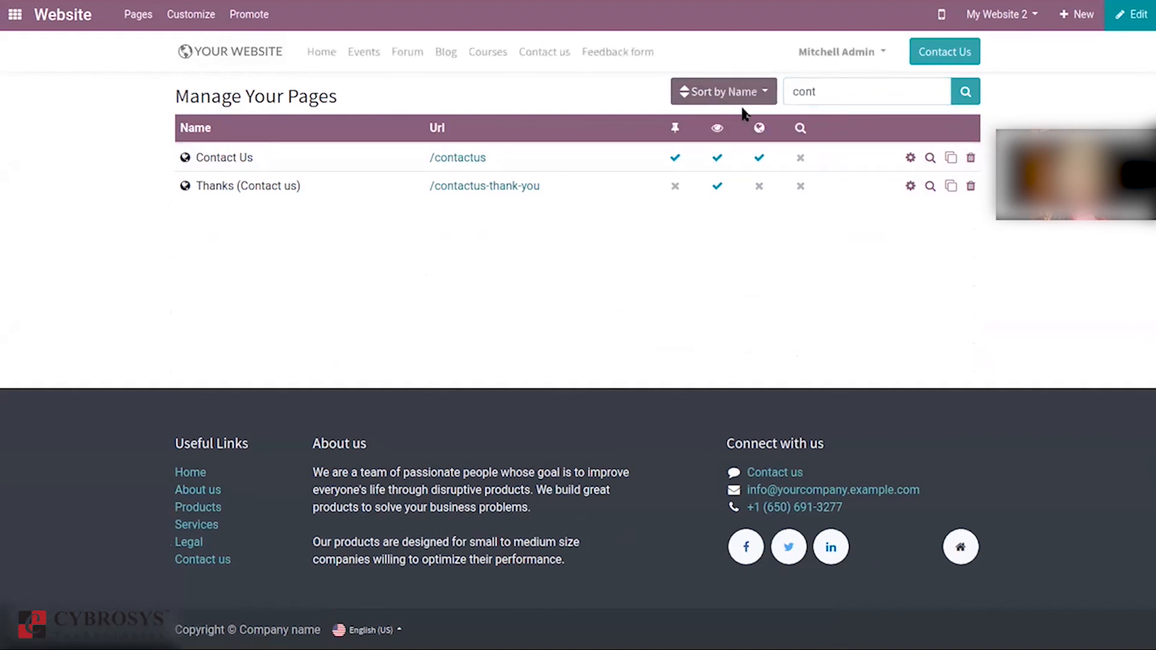
Step: Clear the search to list all pages, sort them by name, then back by Url
{"action": "left_click", "coordinate": [847, 94]}
{"action": "key", "text": "BackSpace"}
{"action": "key", "text": "BackSpace"}
{"action": "key", "text": "BackSpace"}
{"action": "key", "text": "BackSpace"}
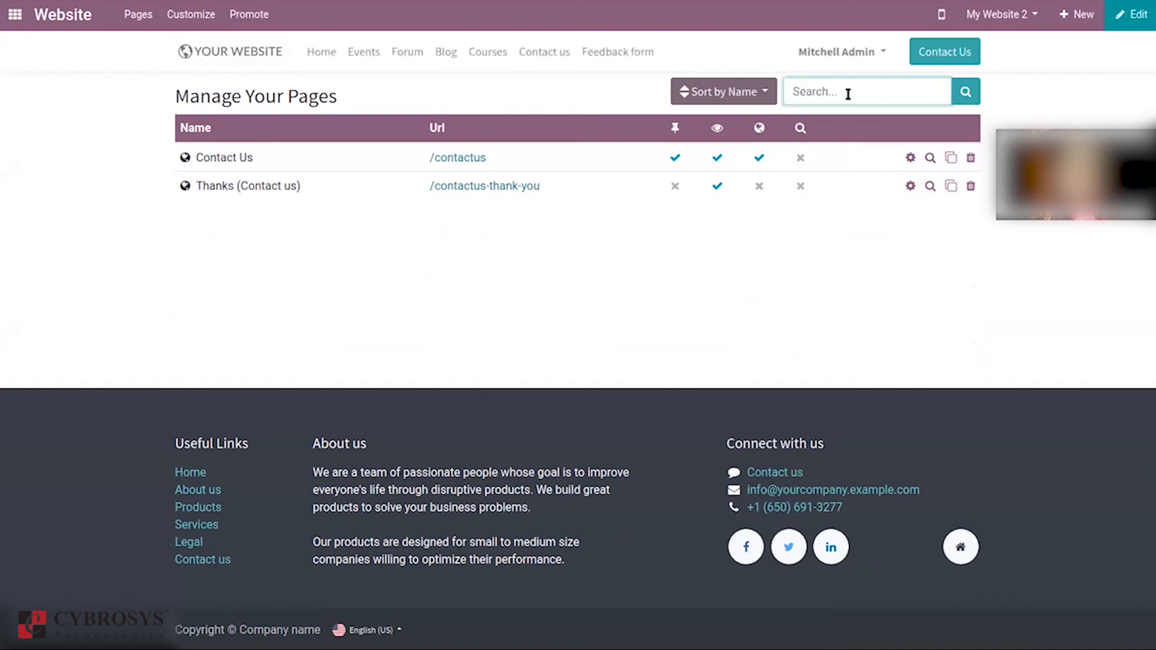
{"action": "key", "text": "Return"}
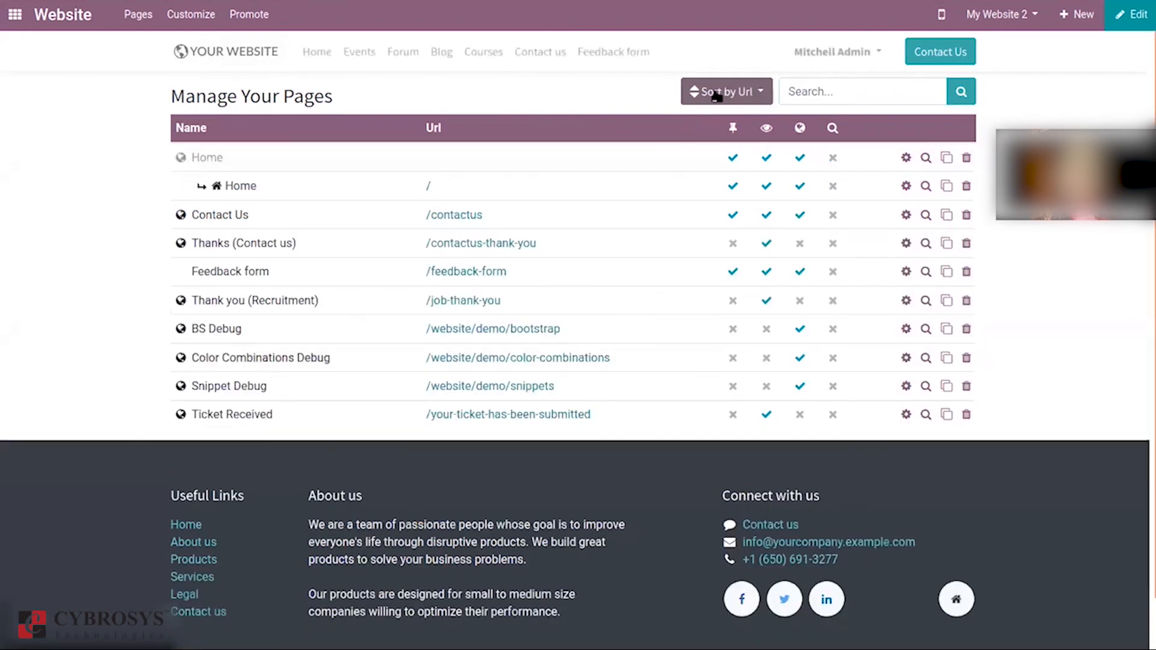
{"action": "left_click", "coordinate": [747, 90]}
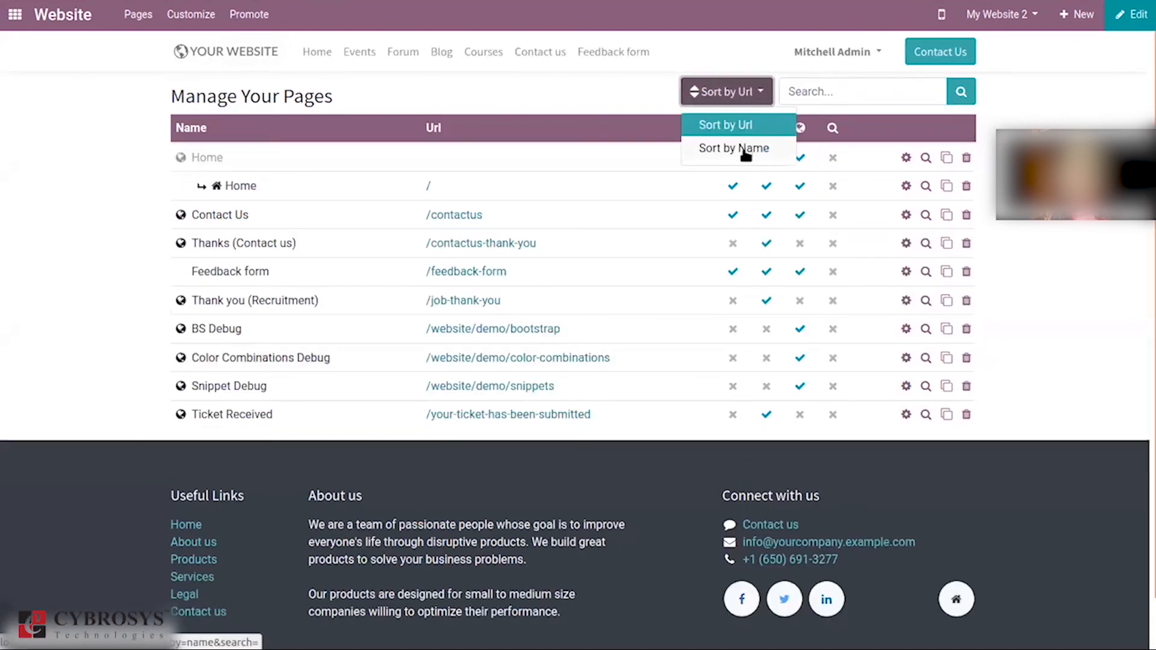
{"action": "left_click", "coordinate": [746, 150]}
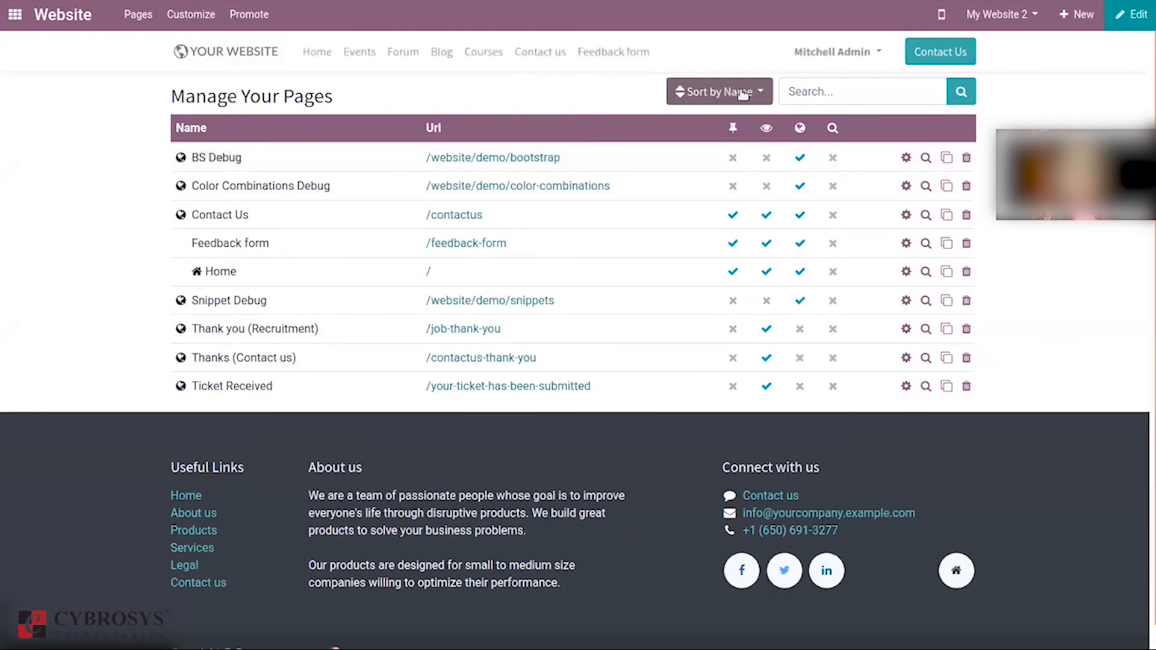
{"action": "left_click", "coordinate": [757, 90]}
{"action": "left_click", "coordinate": [738, 121]}
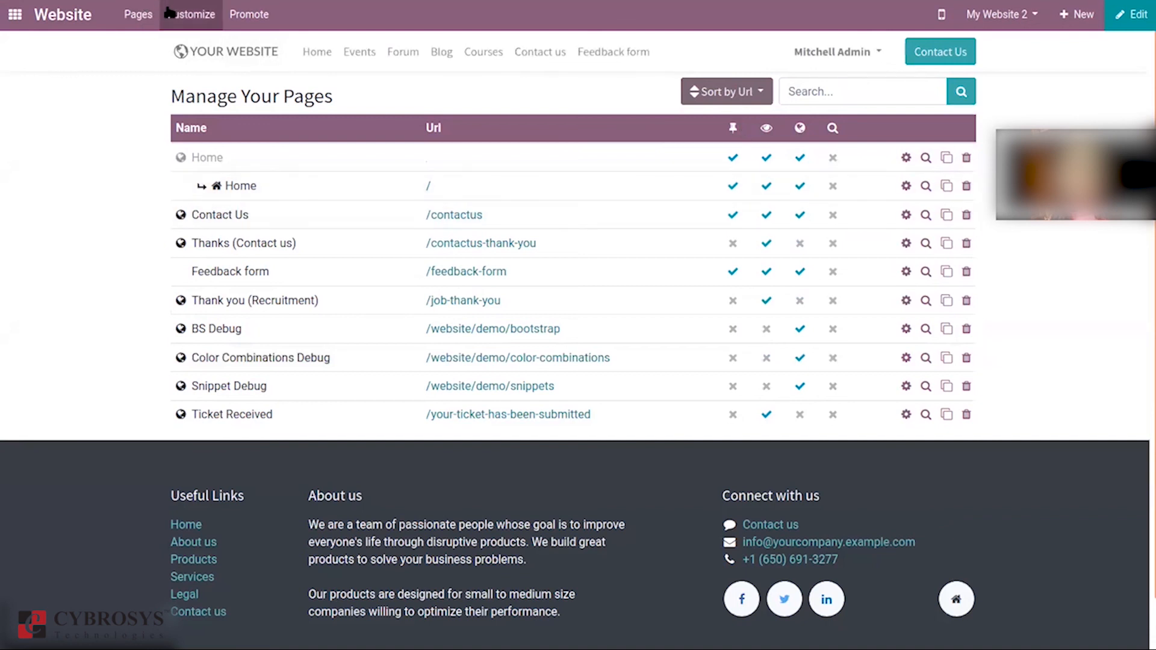
Step: On the blog listing, turn on Comments/Views Stats so each post card shows counts
{"action": "left_click", "coordinate": [138, 14]}
{"action": "mouse_move", "coordinate": [184, 12]}
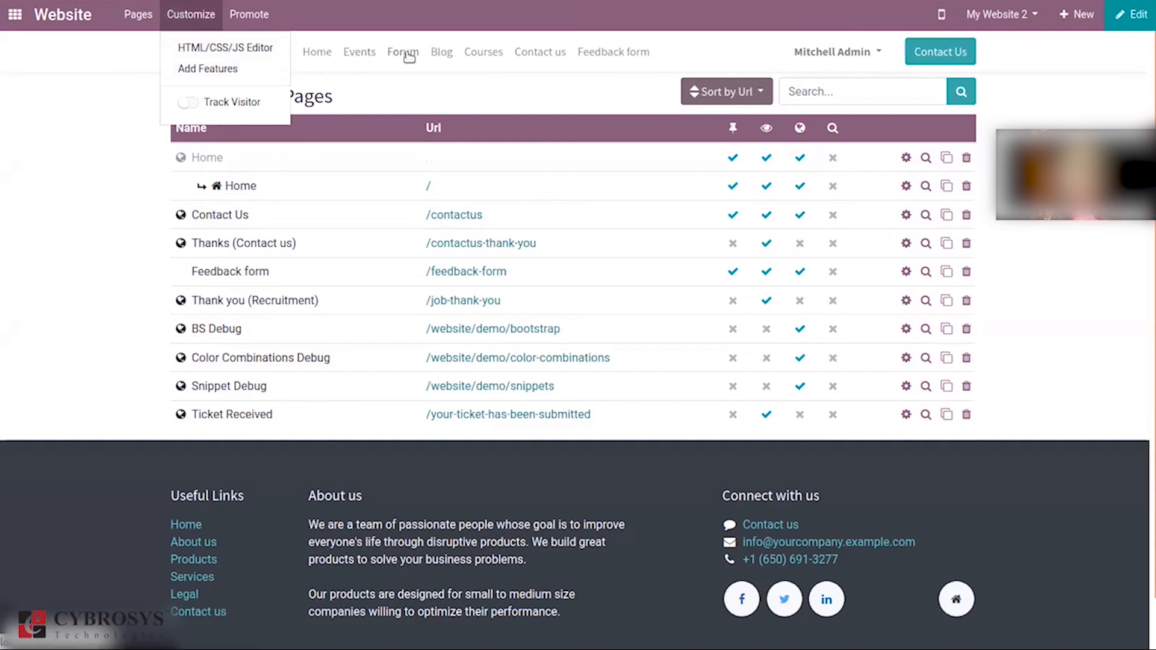
{"action": "left_click", "coordinate": [440, 54]}
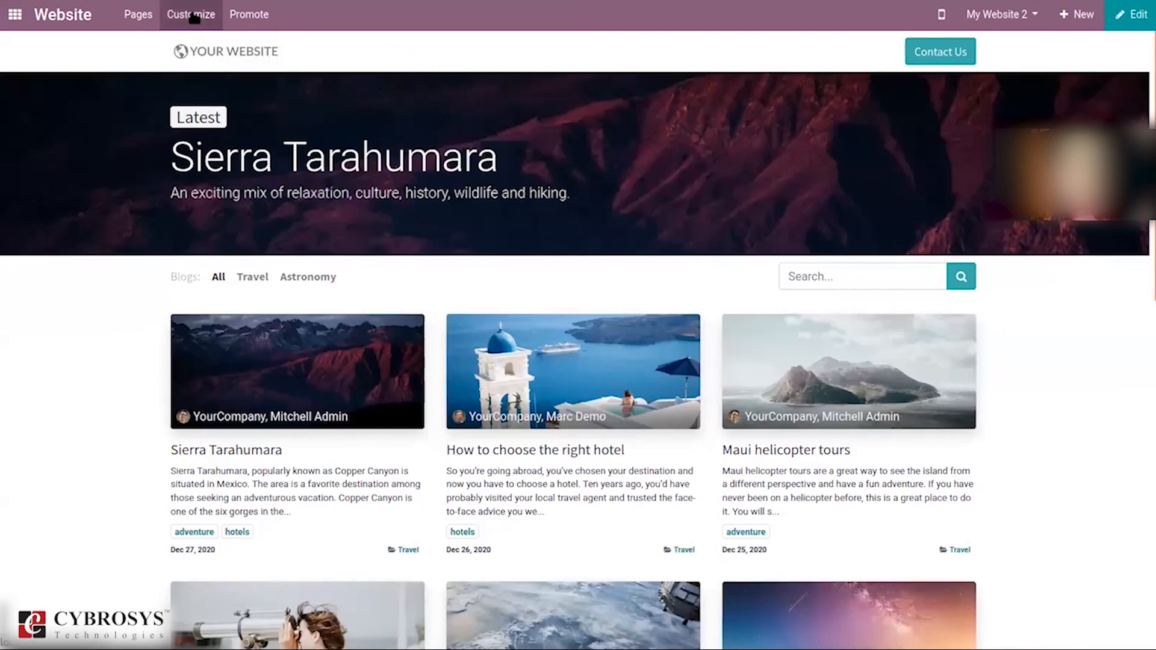
{"action": "left_click", "coordinate": [192, 15]}
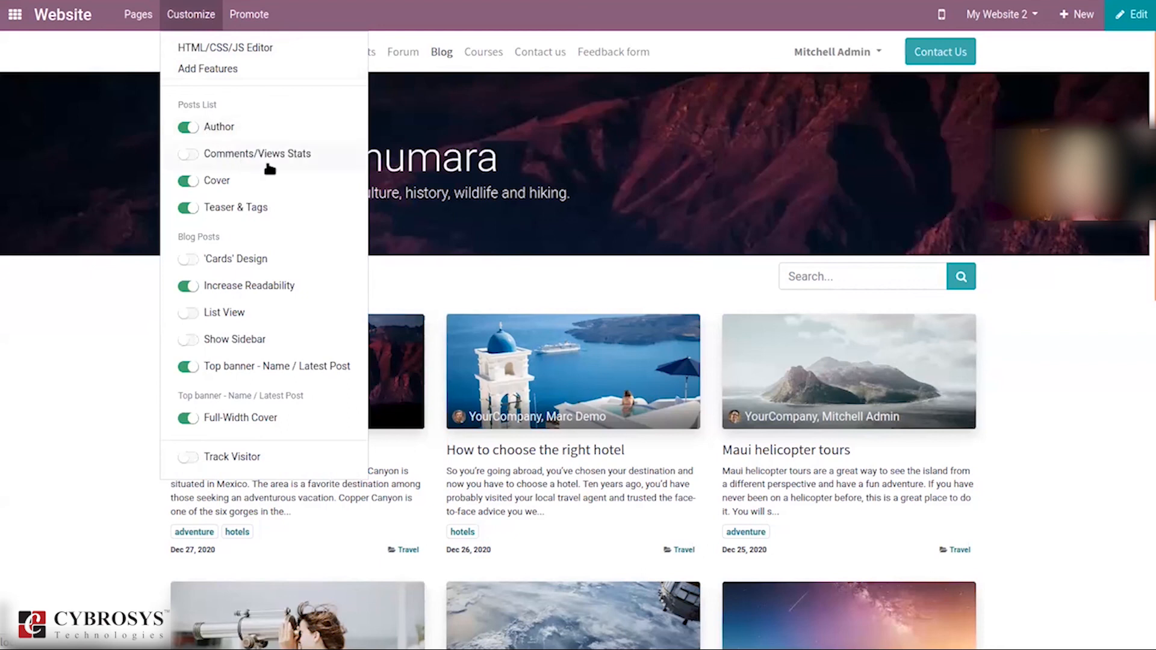
{"action": "left_click", "coordinate": [189, 155]}
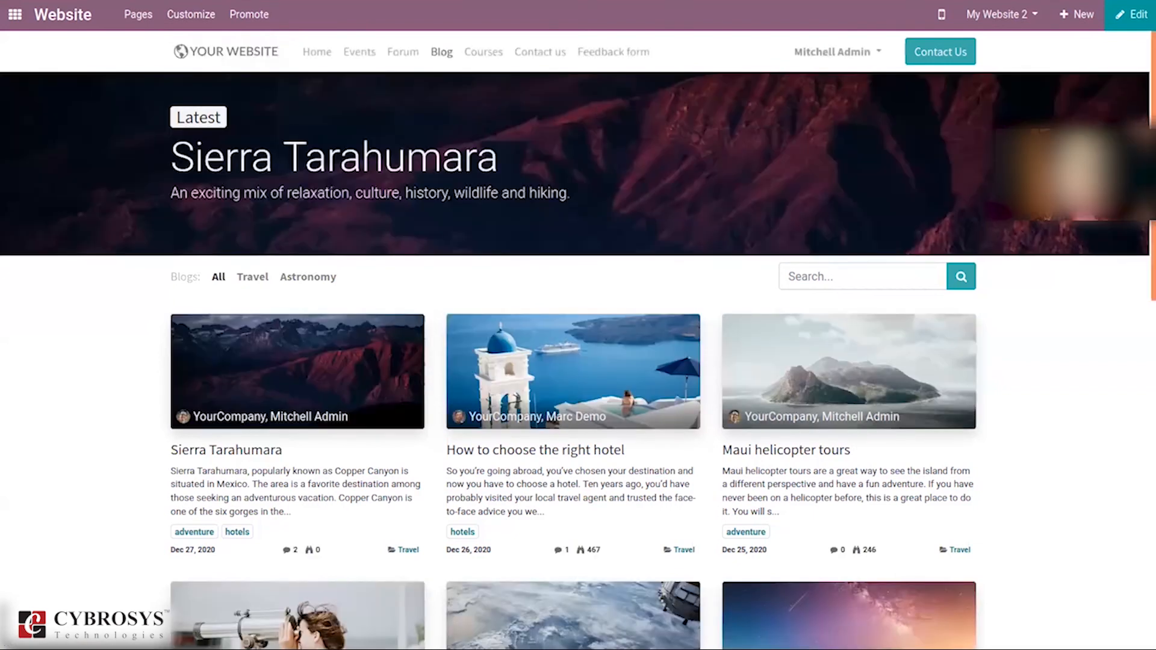
{"action": "scroll", "coordinate": [1147, 235], "scroll_direction": "down", "scroll_amount": 3}
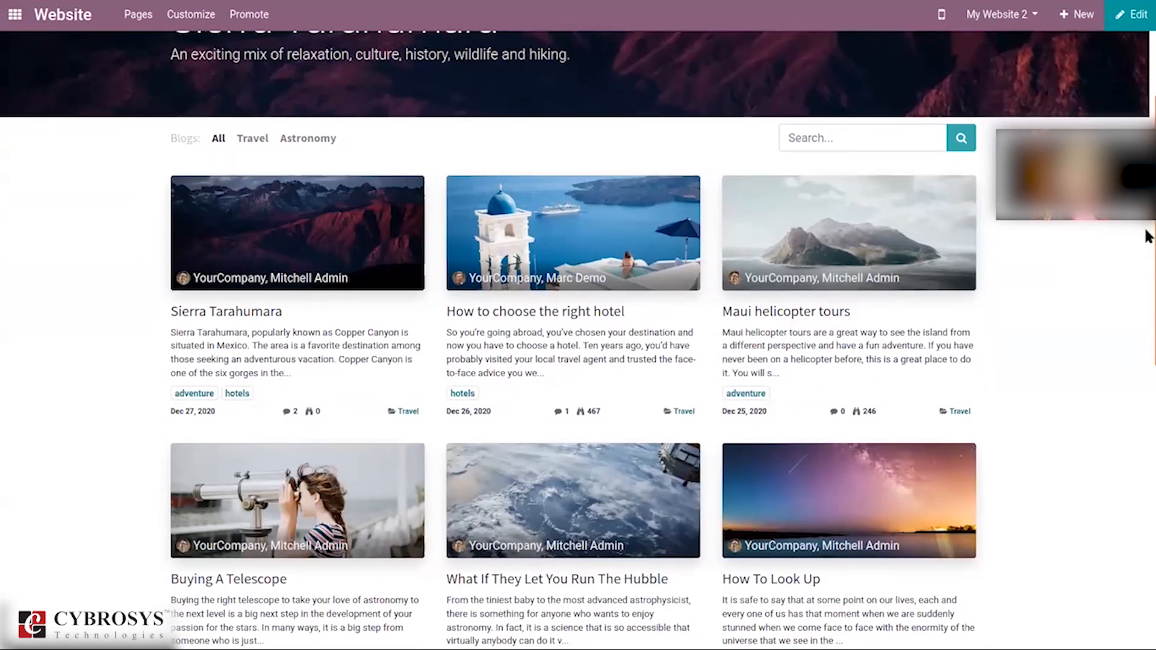
{"action": "left_click_drag", "start_coordinate": [1148, 237], "coordinate": [1148, 162]}
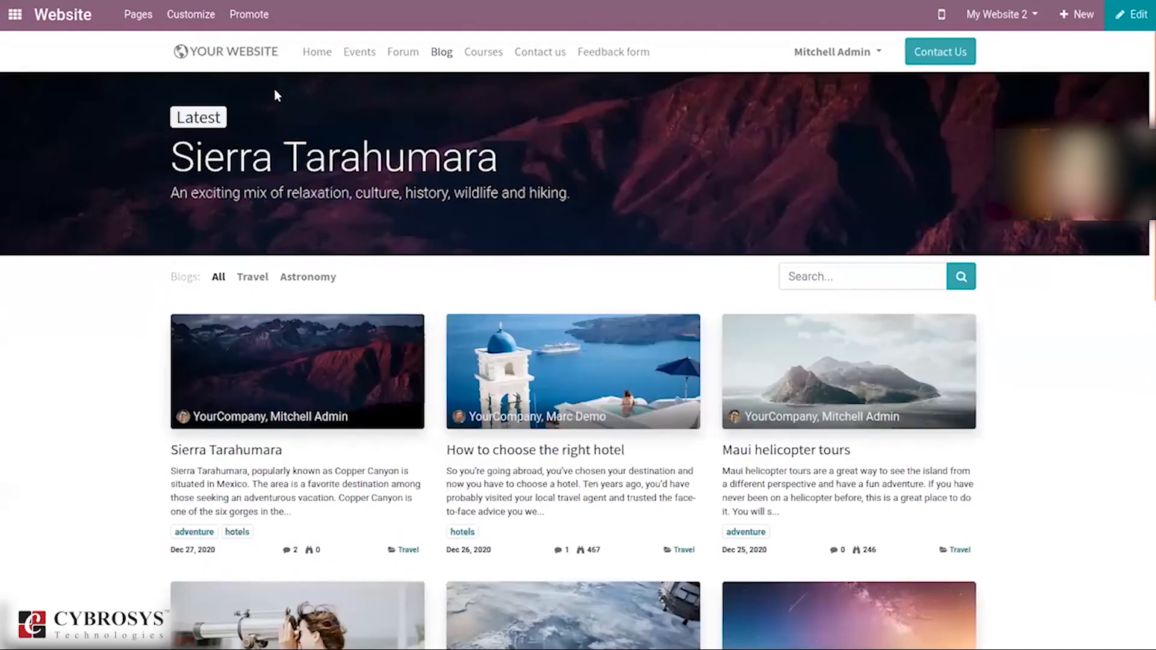
Step: Look over the blog's Sidebar, Posts List and Blog Posts layout toggles, then close the menu
{"action": "left_click", "coordinate": [190, 18]}
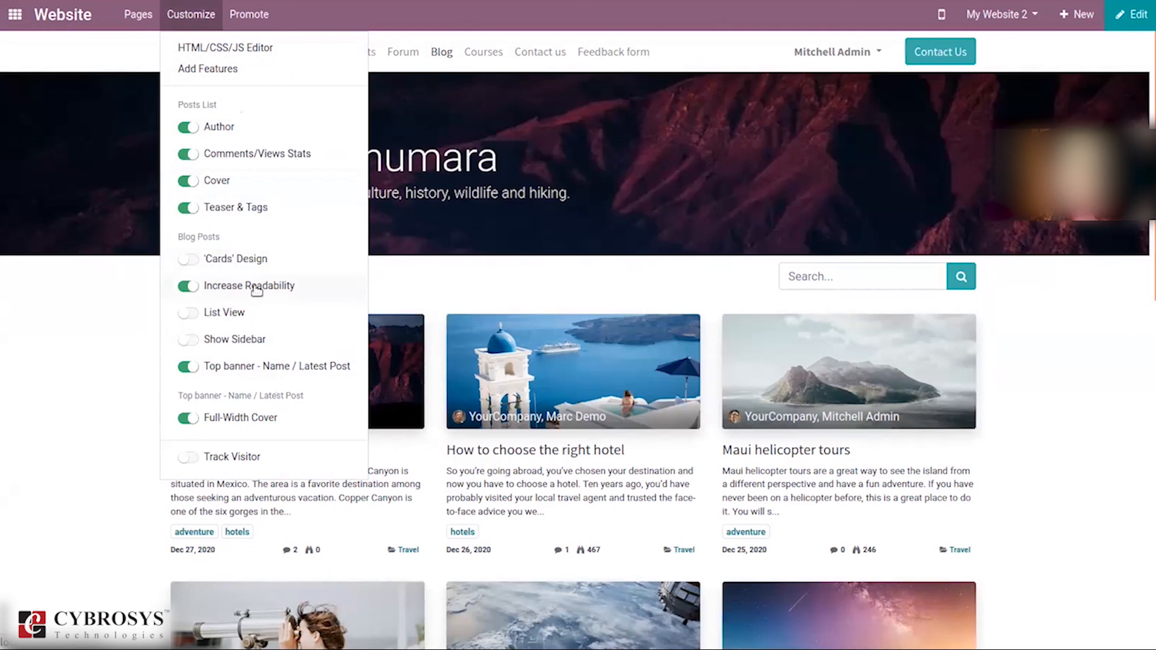
{"action": "left_click", "coordinate": [191, 314]}
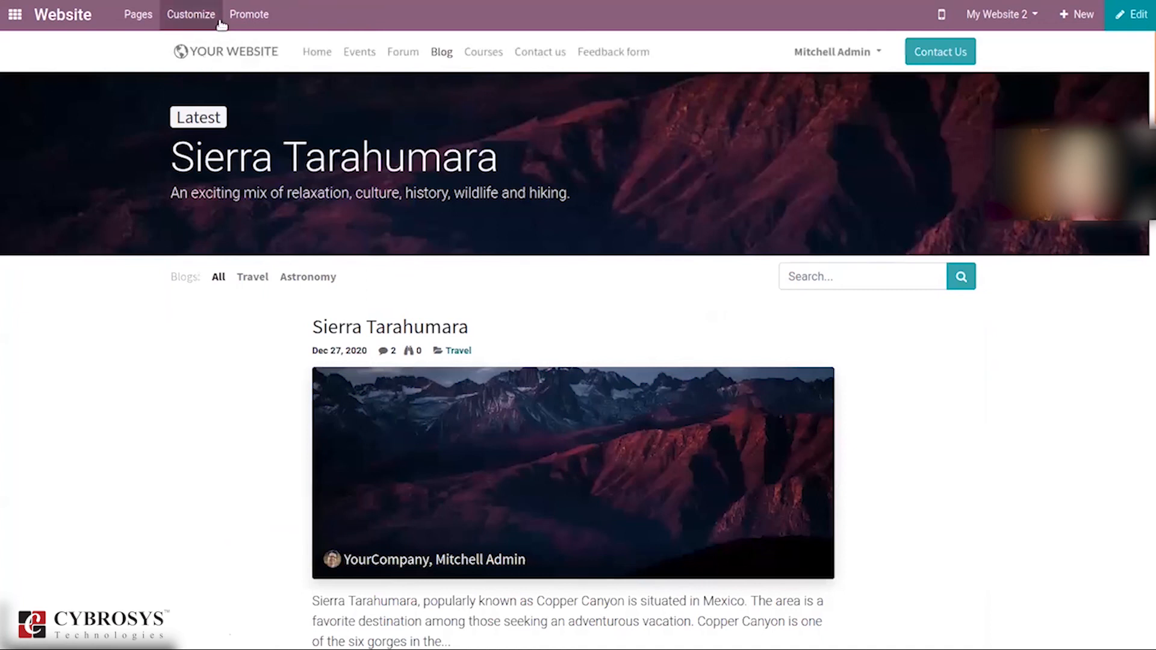
{"action": "left_click", "coordinate": [208, 18]}
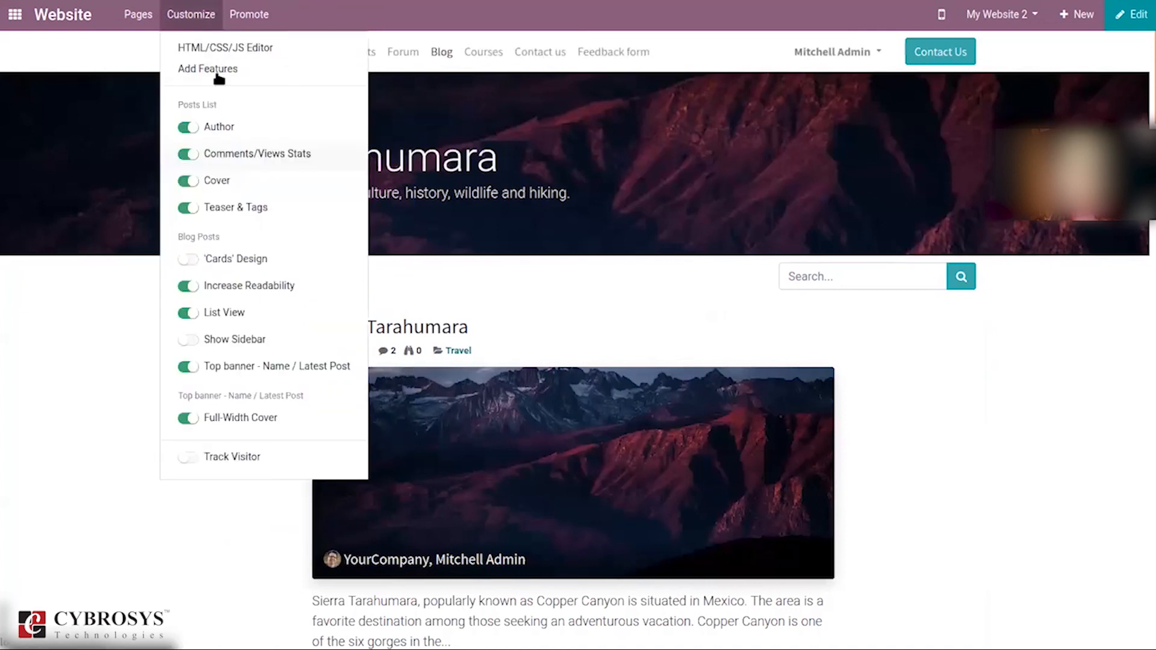
{"action": "left_click", "coordinate": [188, 339]}
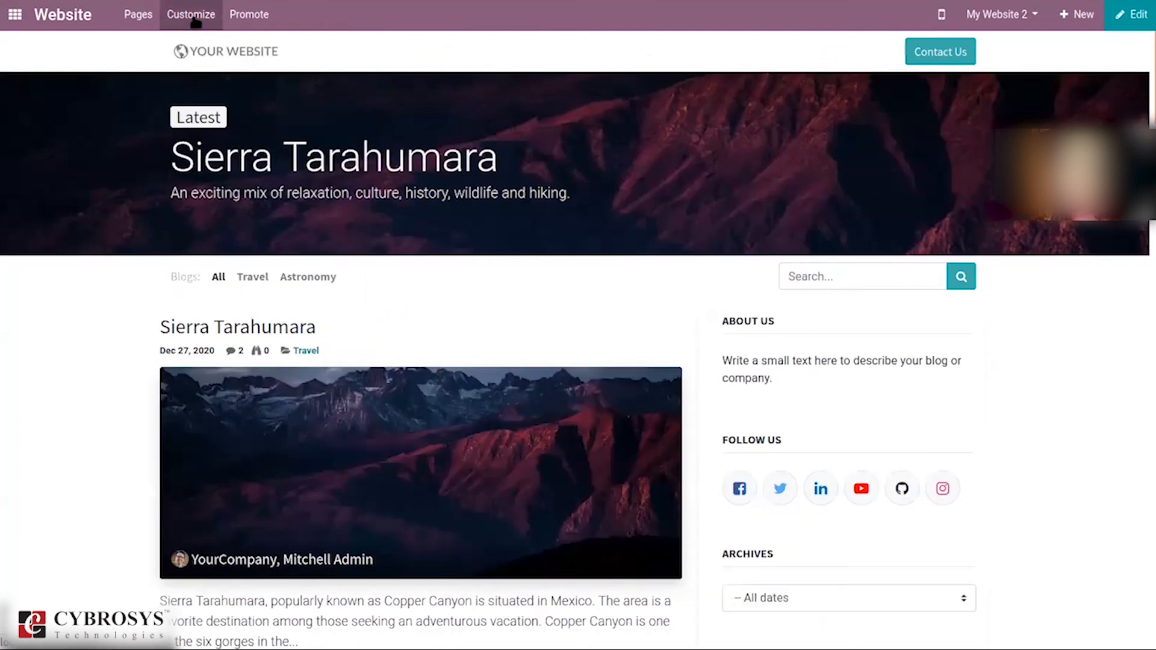
{"action": "left_click", "coordinate": [196, 22]}
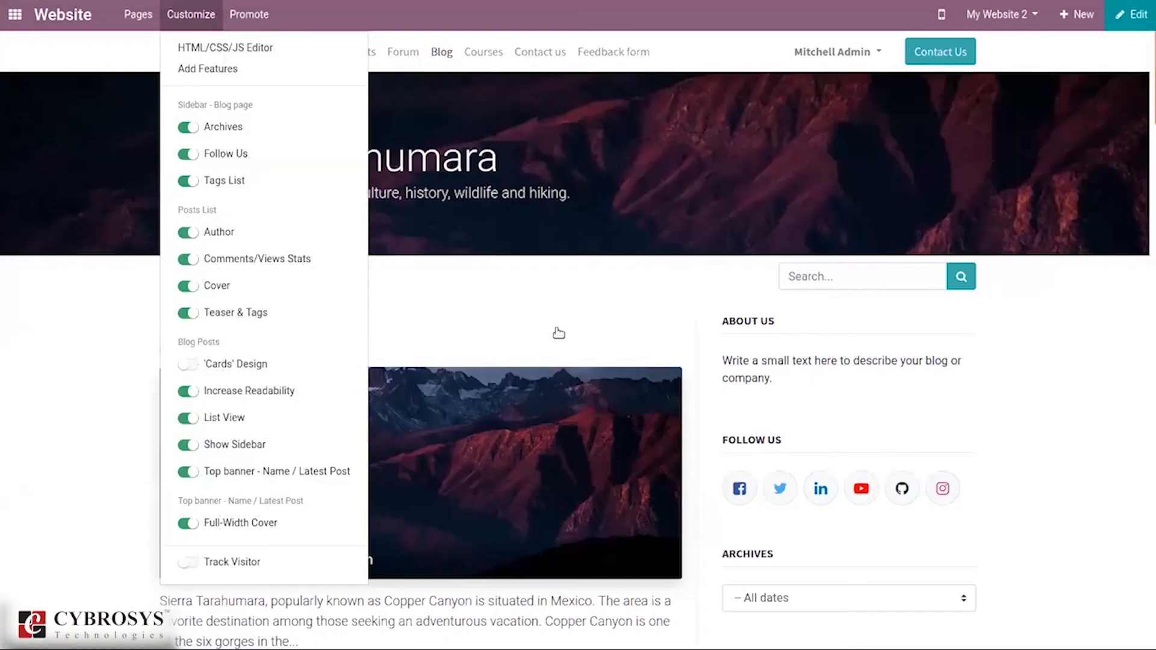
{"action": "left_click", "coordinate": [386, 303]}
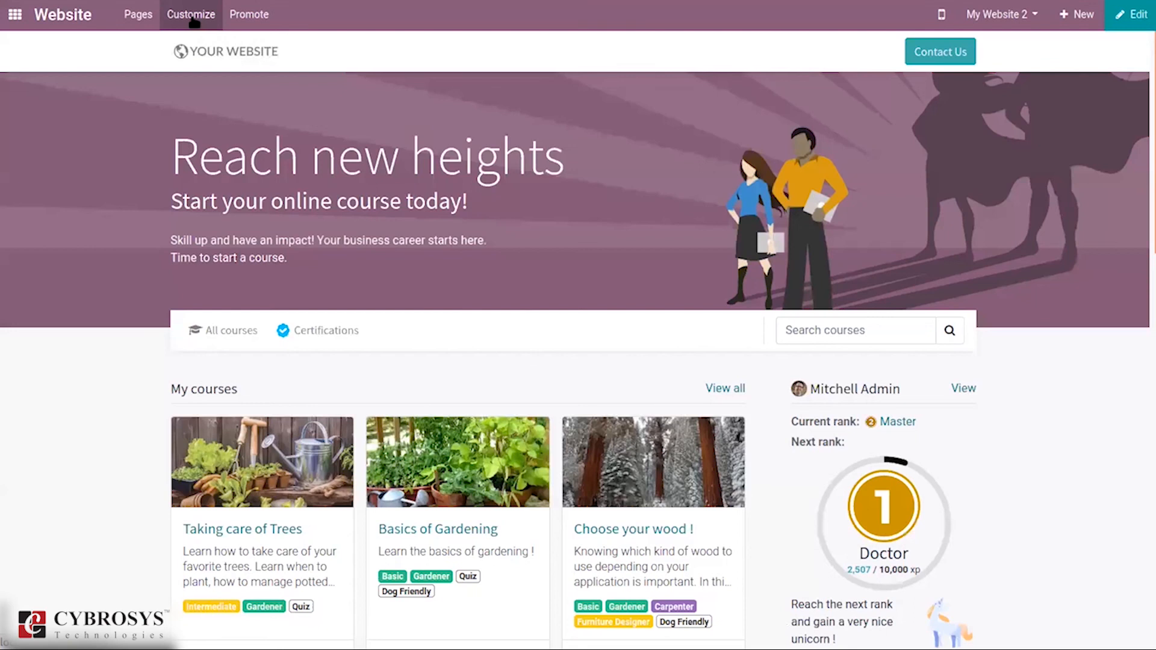
Step: Check the Courses page's New Content Ribbon and Display options, then close them unchanged
{"action": "left_click", "coordinate": [192, 15]}
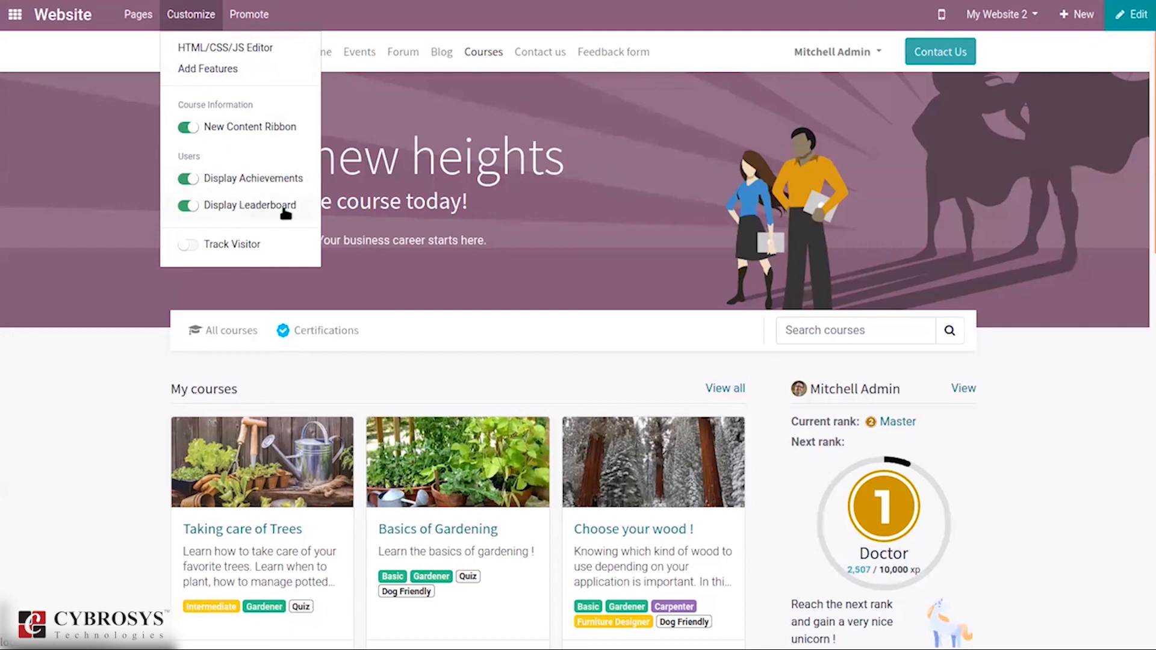
{"action": "left_click", "coordinate": [612, 99]}
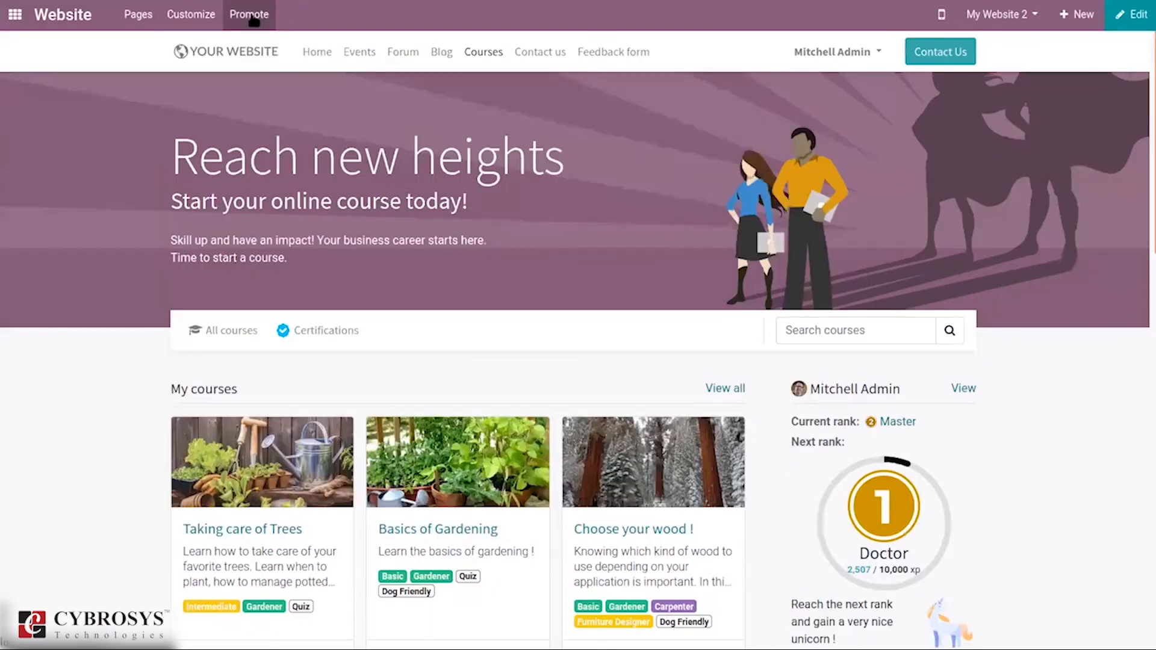
Step: Preview the Courses SEO title 'Odoo Courses Homepage | My Website 2' and discard it unchanged
{"action": "left_click", "coordinate": [252, 18]}
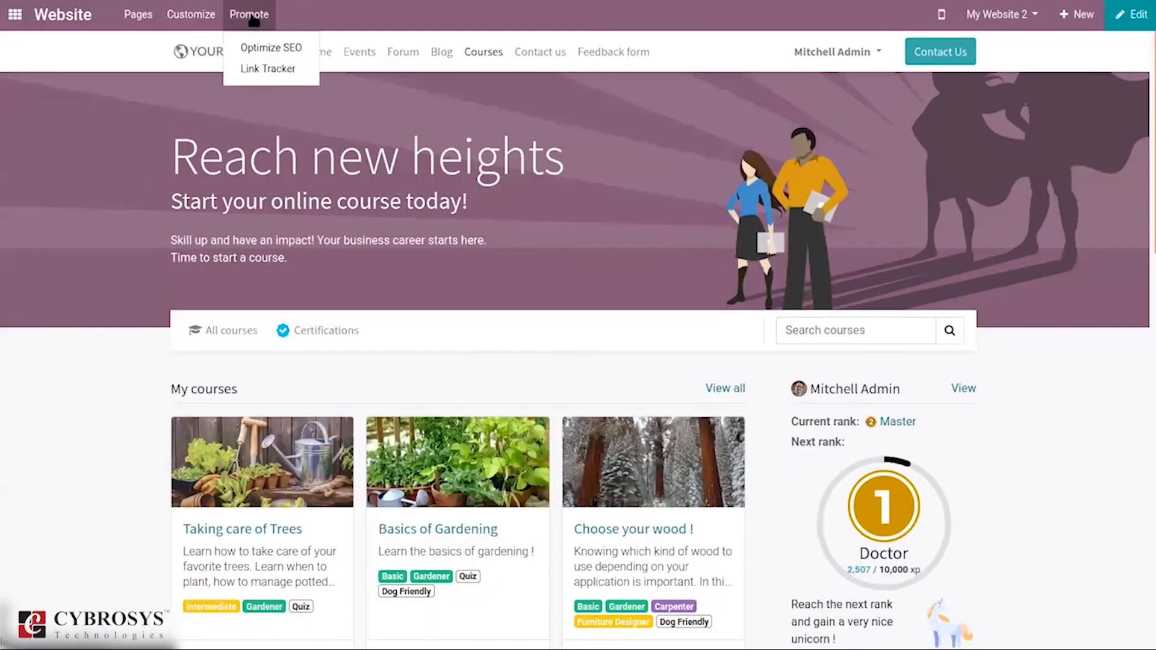
{"action": "left_click", "coordinate": [281, 52]}
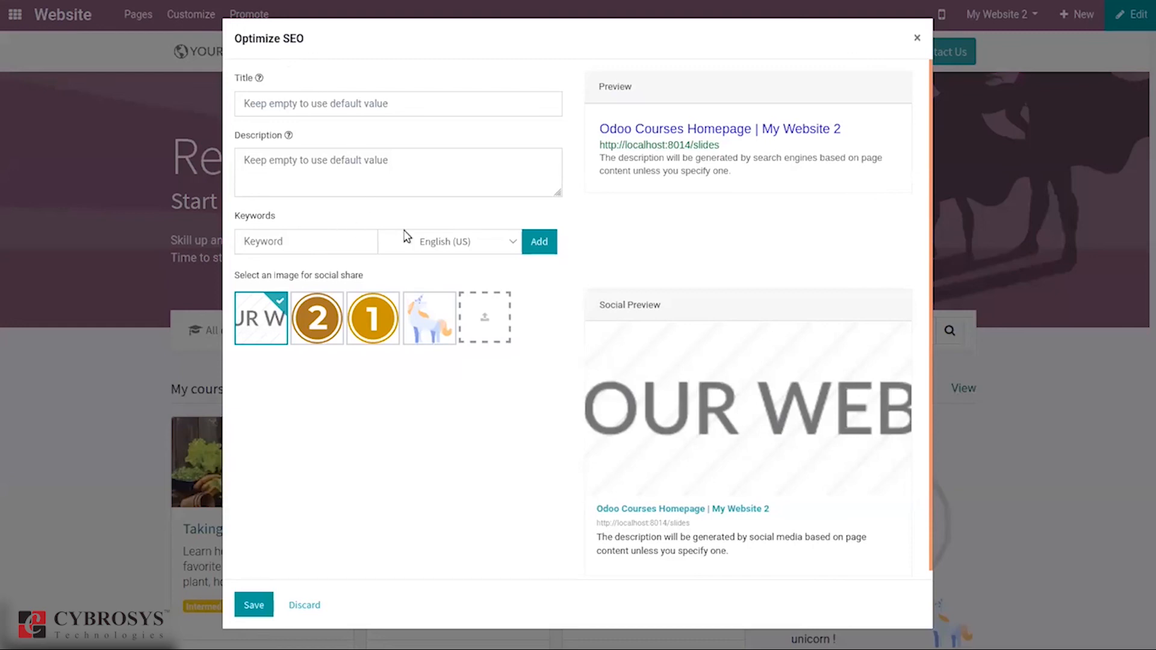
{"action": "left_click", "coordinate": [307, 606]}
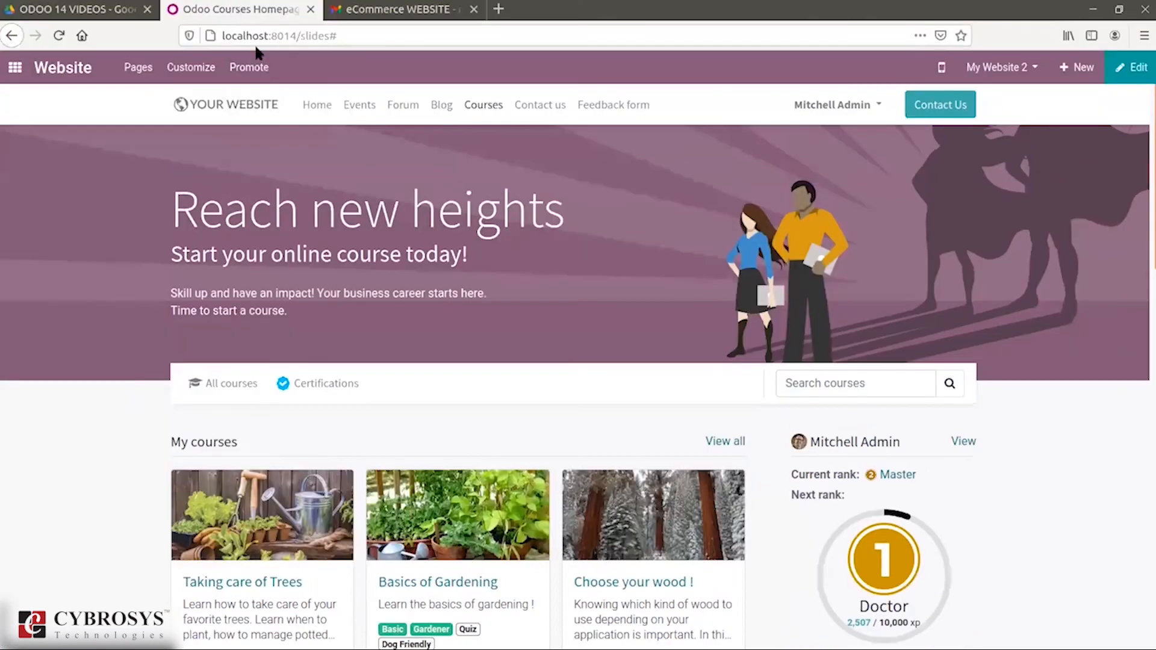
{"action": "left_click", "coordinate": [248, 13]}
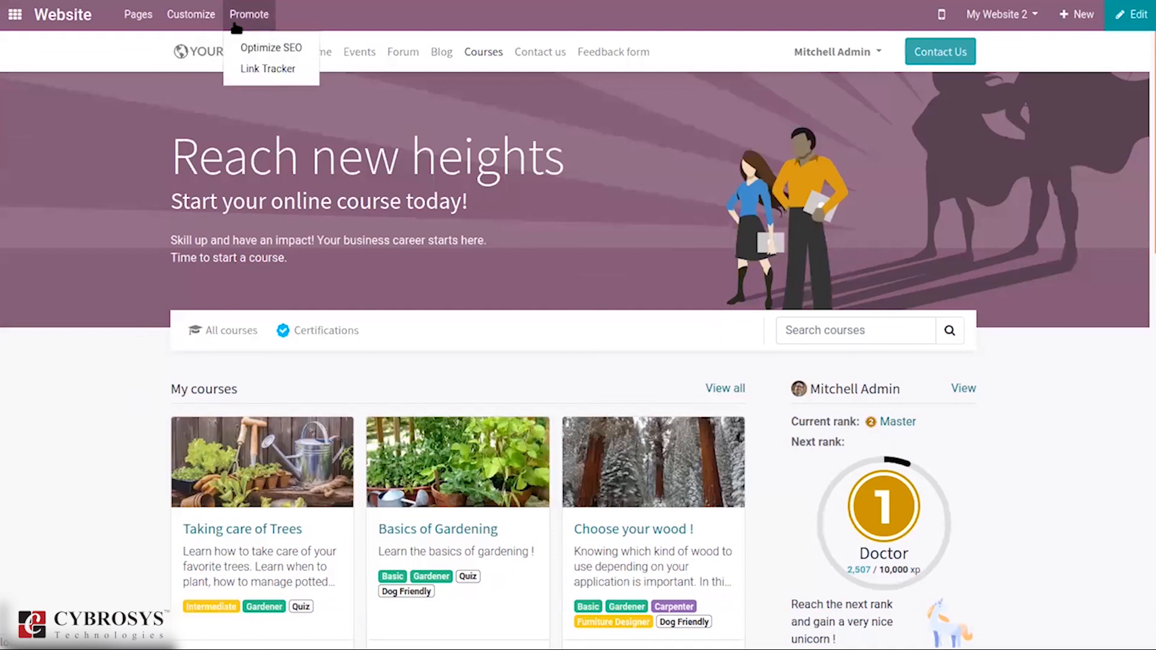
Step: Open the Link Tracker for the Courses URL, listing tracked links with 0 clicks each
{"action": "left_click", "coordinate": [245, 71]}
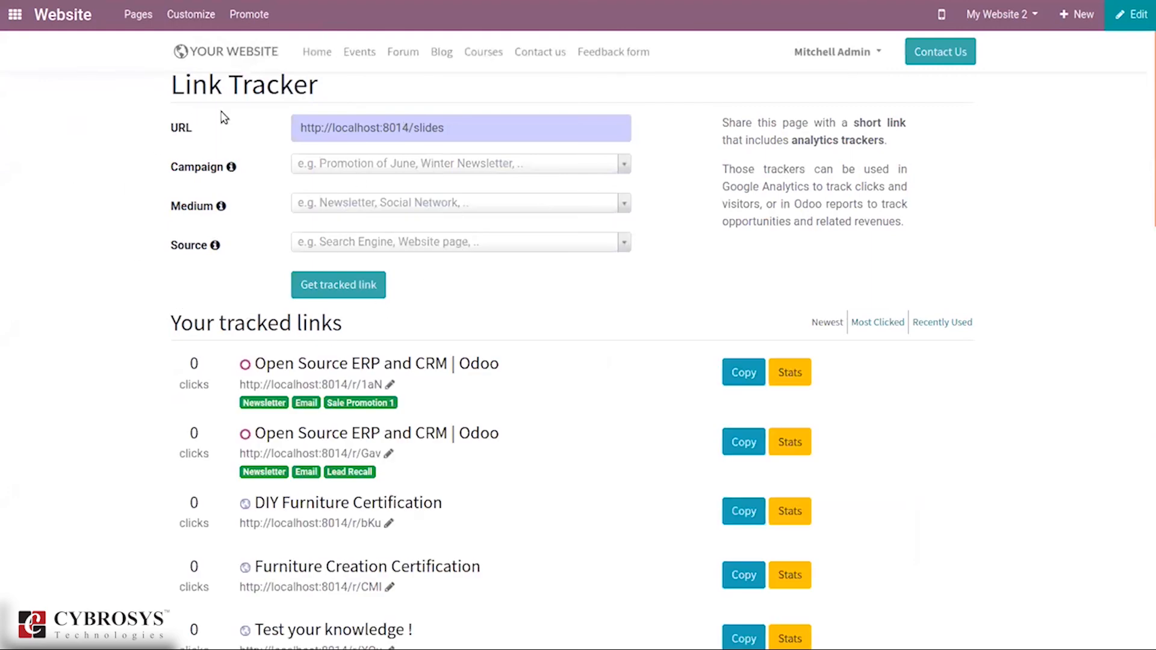
{"action": "left_click", "coordinate": [255, 14]}
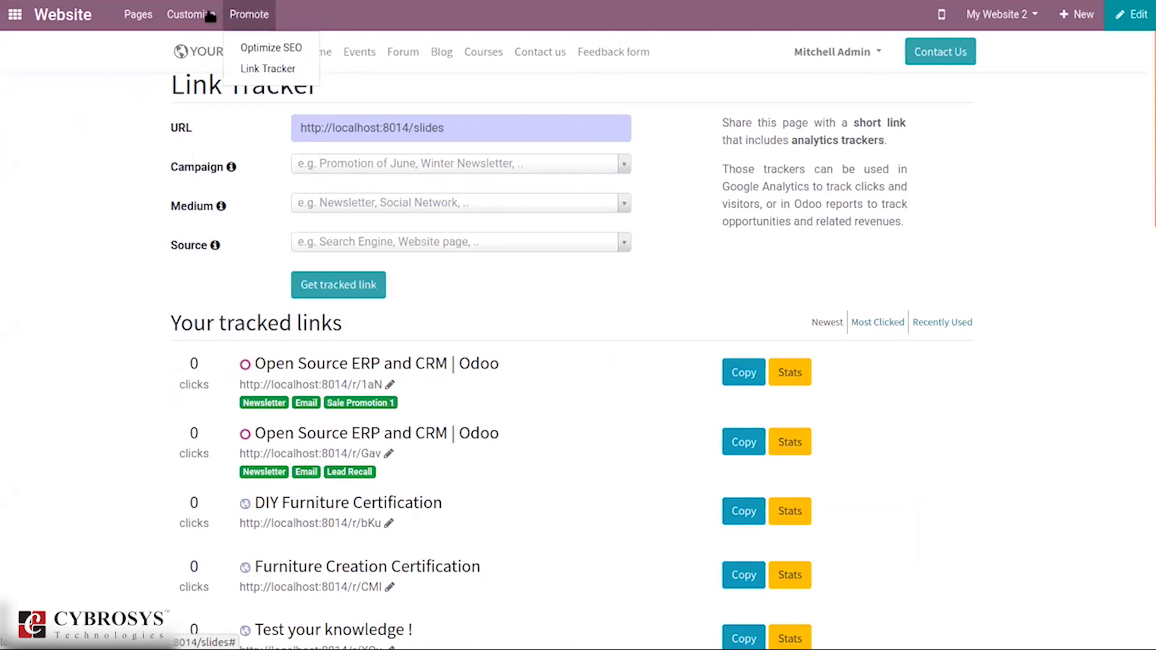
Step: Search 'we' from the home menu to open the Website backend's Analytics dashboard
{"action": "mouse_move", "coordinate": [139, 16]}
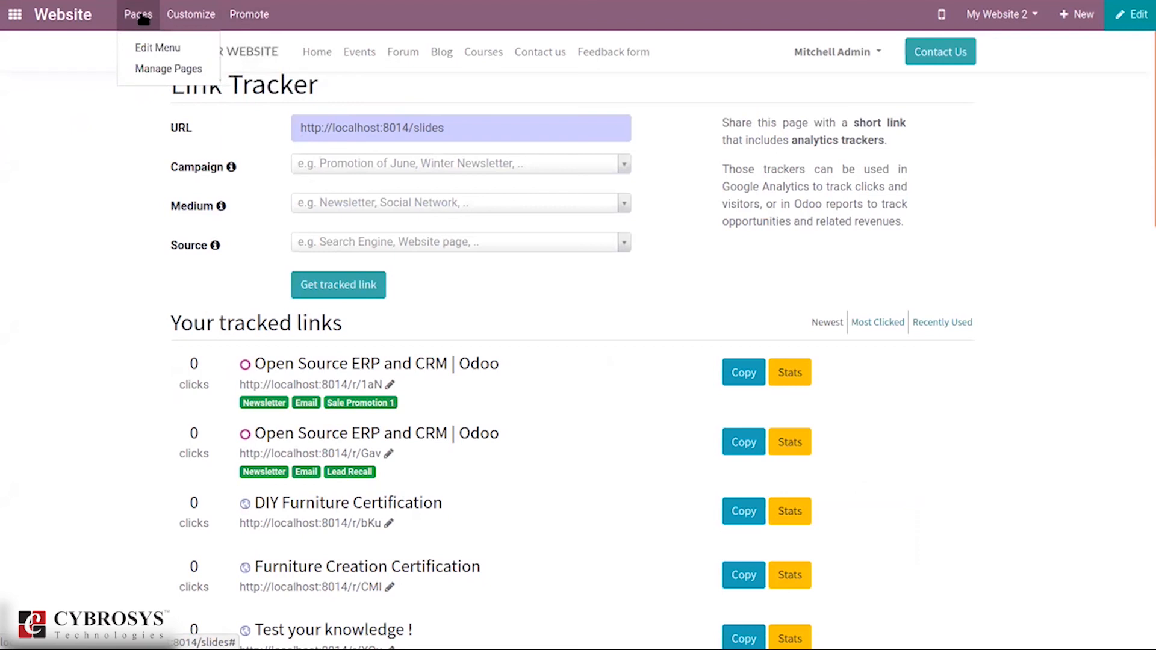
{"action": "left_click", "coordinate": [97, 156]}
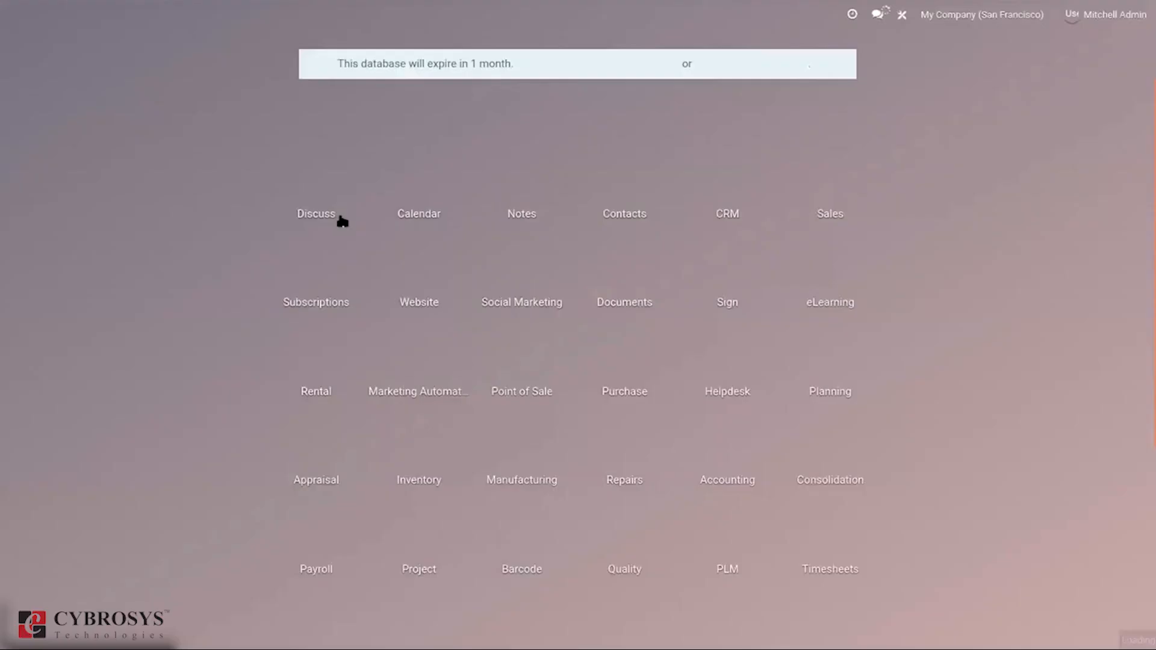
{"action": "type", "text": "we"}
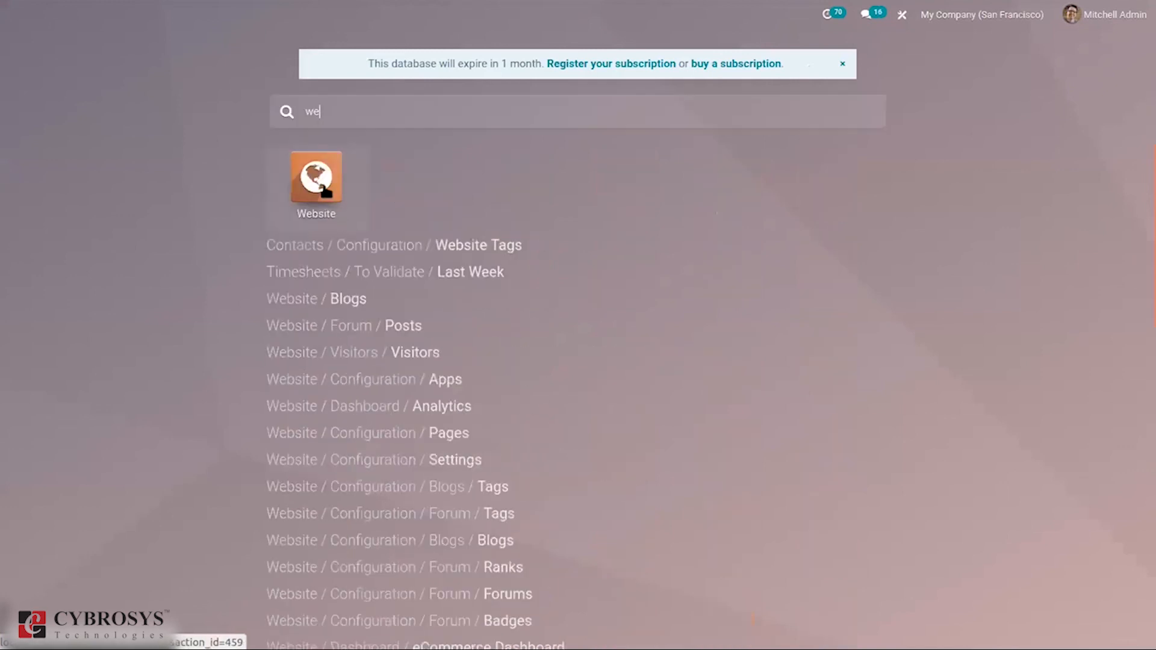
{"action": "left_click", "coordinate": [325, 190]}
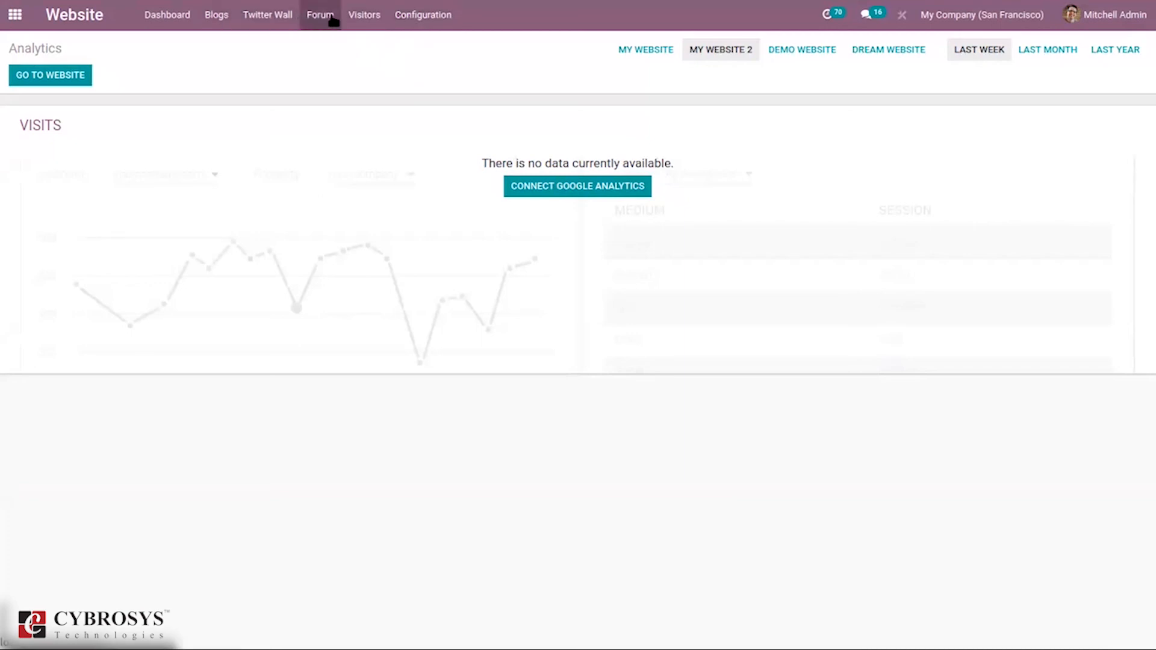
{"action": "left_click", "coordinate": [364, 18]}
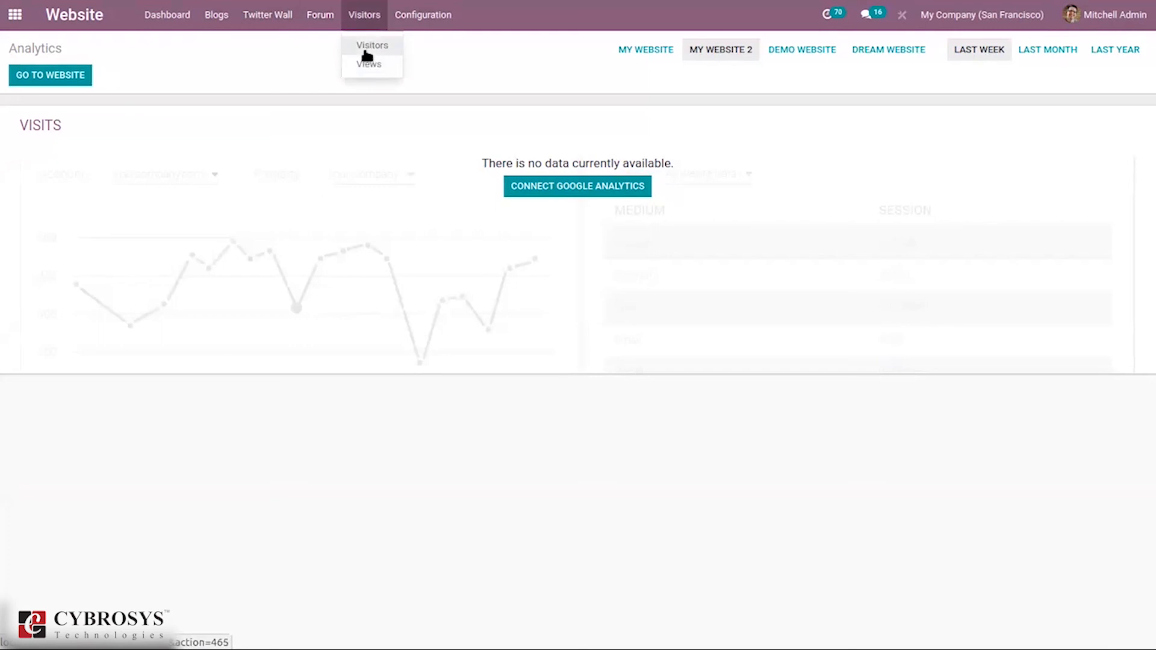
Step: Chart the 5 website visitors as a bar graph by first connection date, keeping Count
{"action": "left_click", "coordinate": [365, 48]}
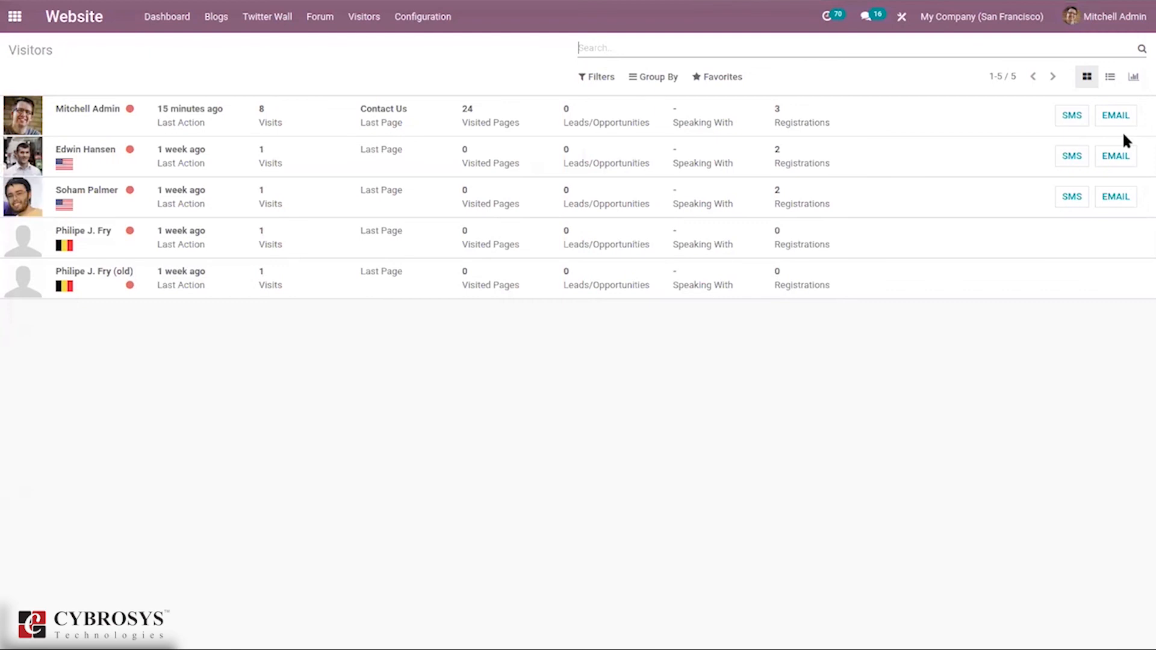
{"action": "left_click", "coordinate": [1108, 77]}
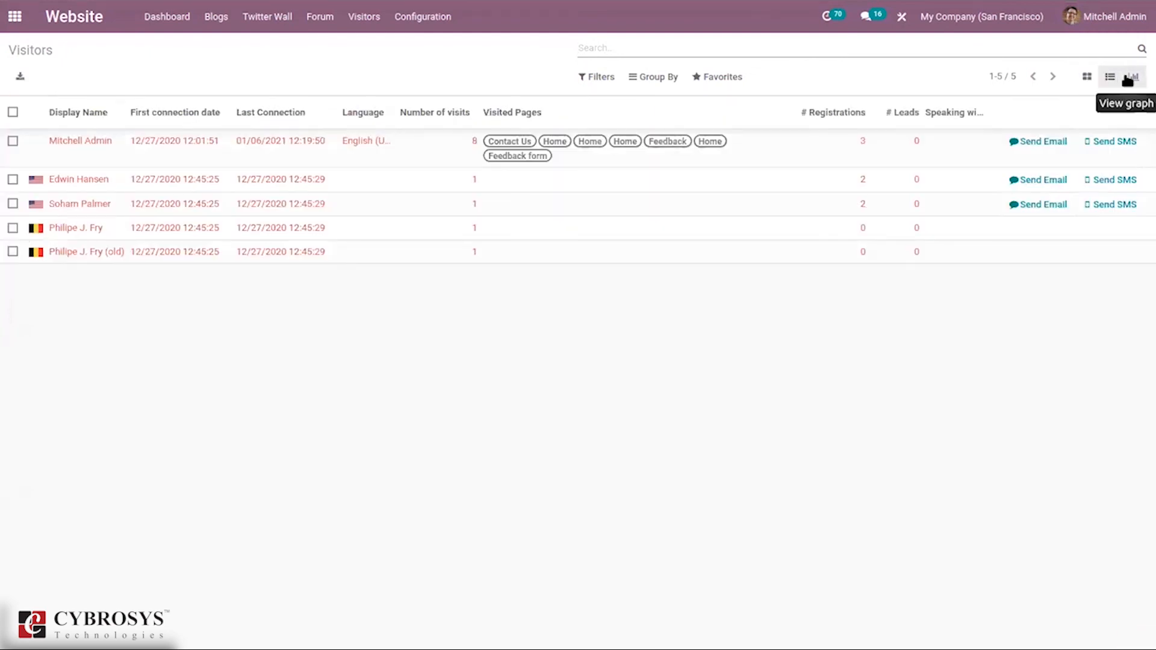
{"action": "left_click", "coordinate": [1131, 77]}
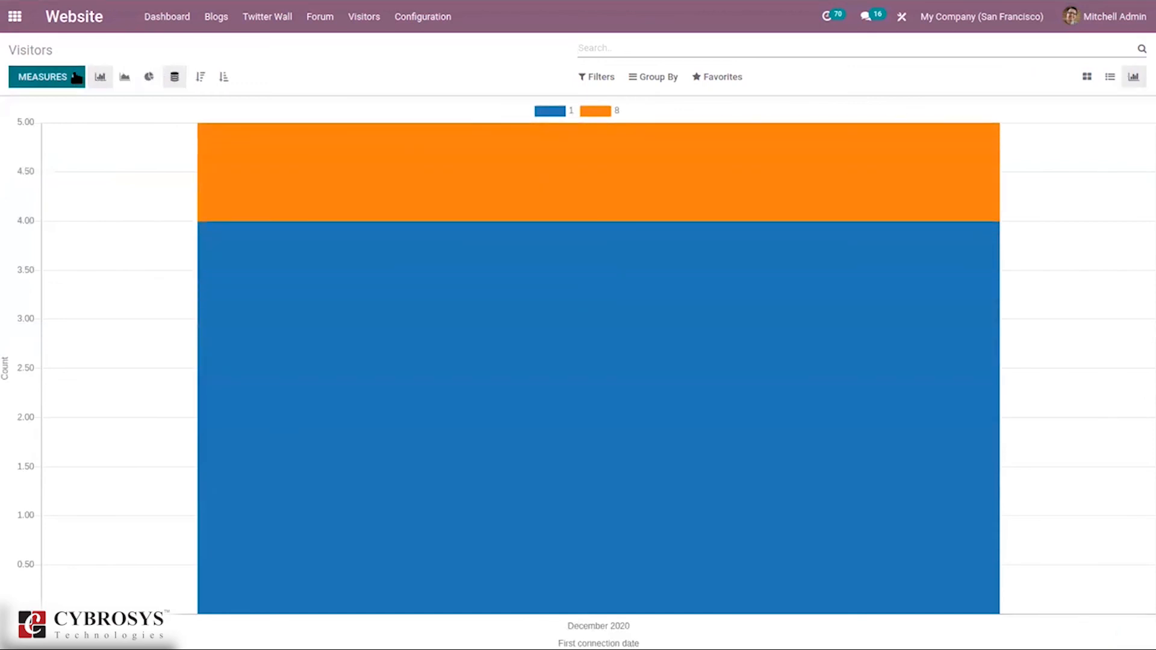
{"action": "left_click", "coordinate": [75, 77]}
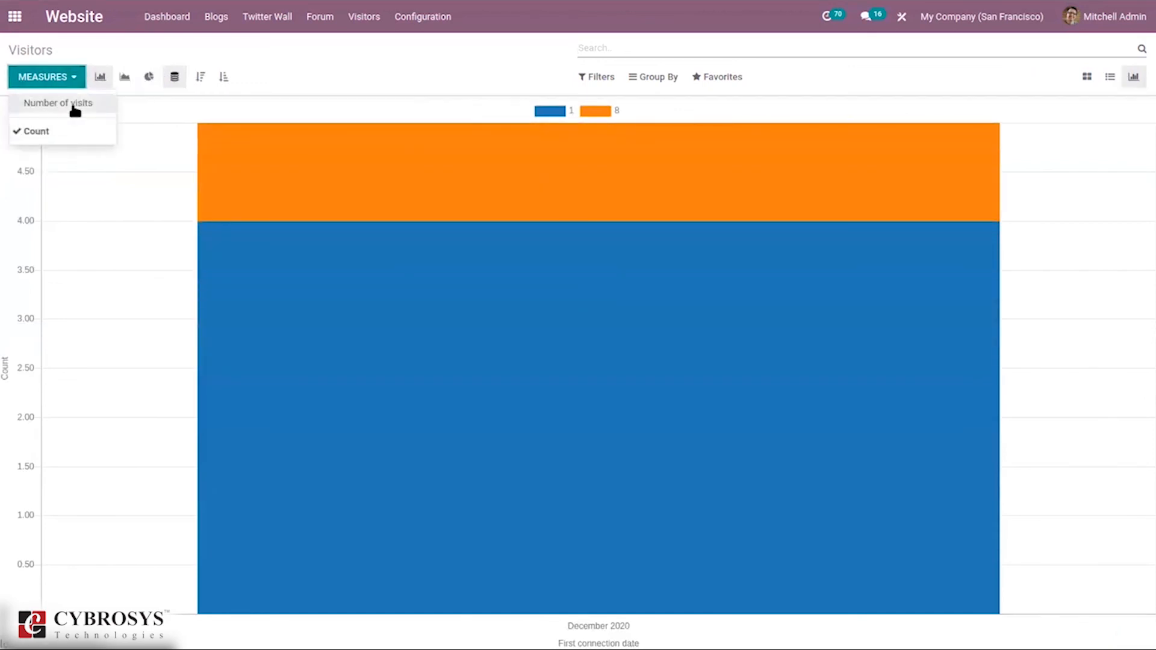
{"action": "left_click", "coordinate": [262, 64]}
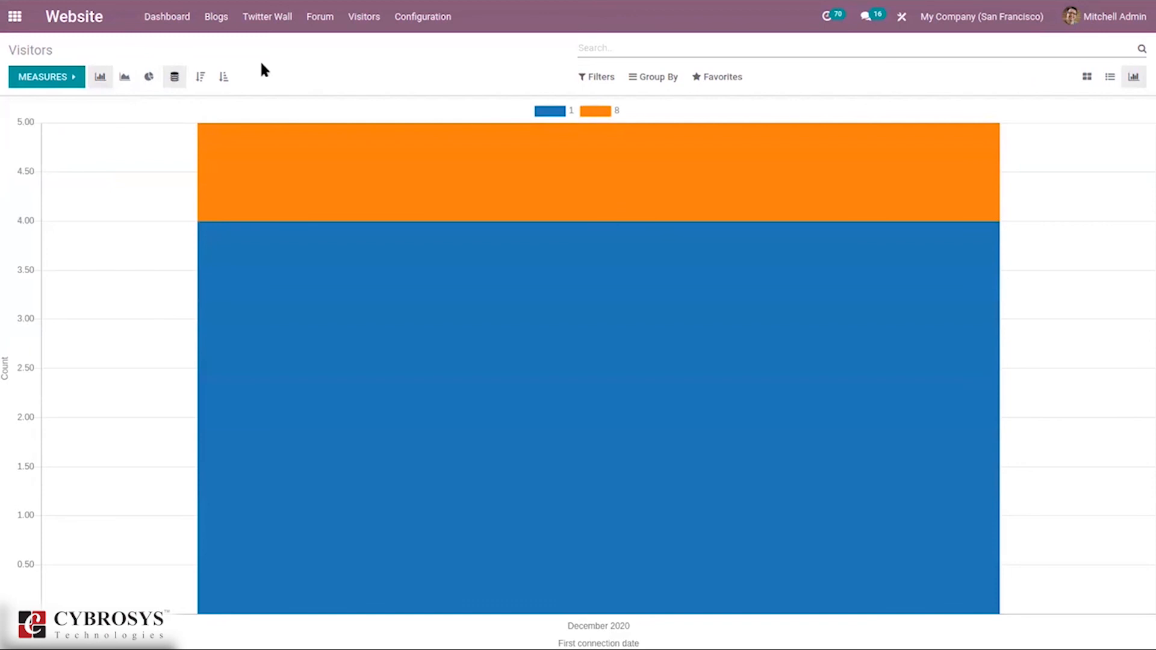
{"action": "left_click", "coordinate": [367, 18]}
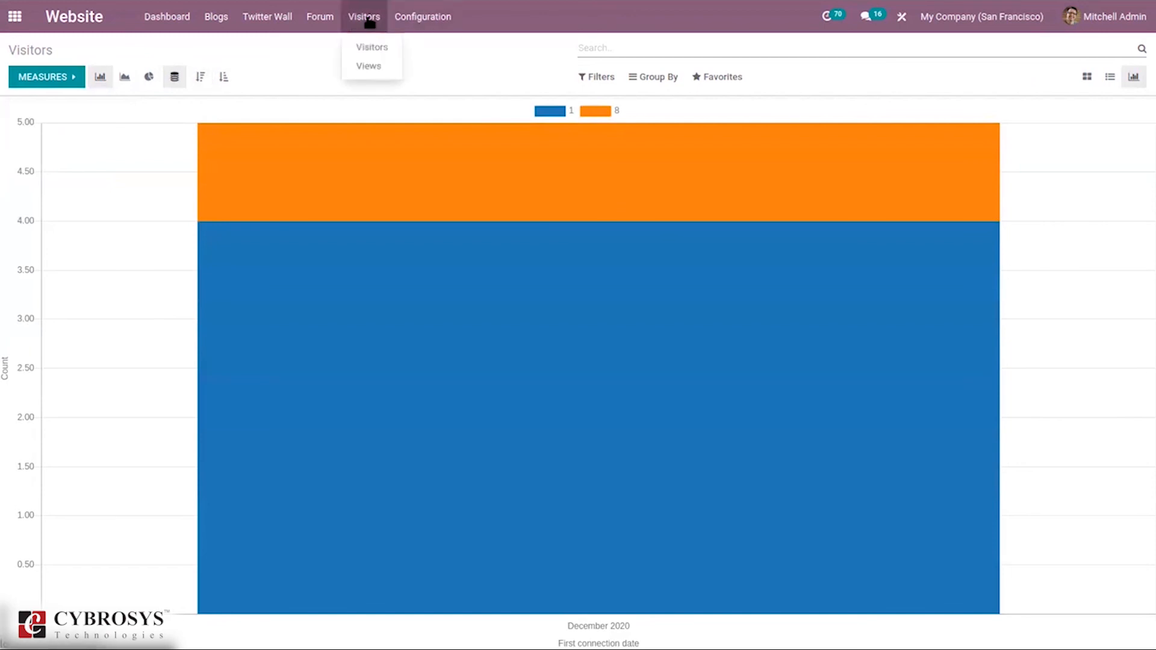
Step: Browse the log of 30 page views, then go back to the 5-visitor overview
{"action": "left_click", "coordinate": [381, 67]}
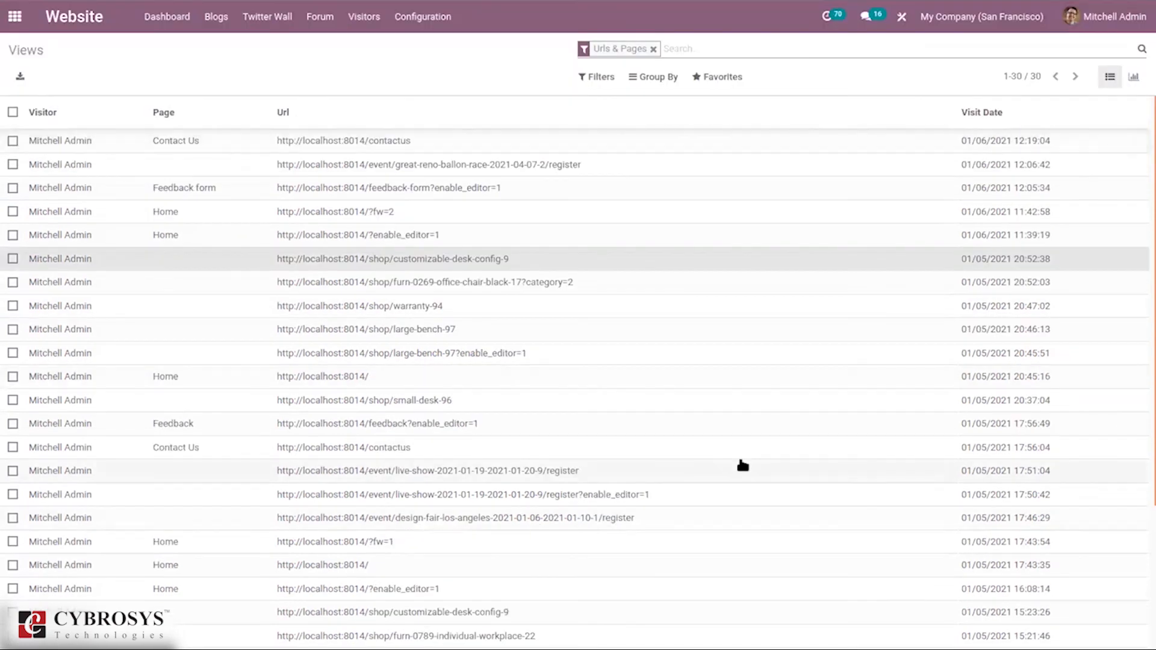
{"action": "left_click", "coordinate": [339, 26]}
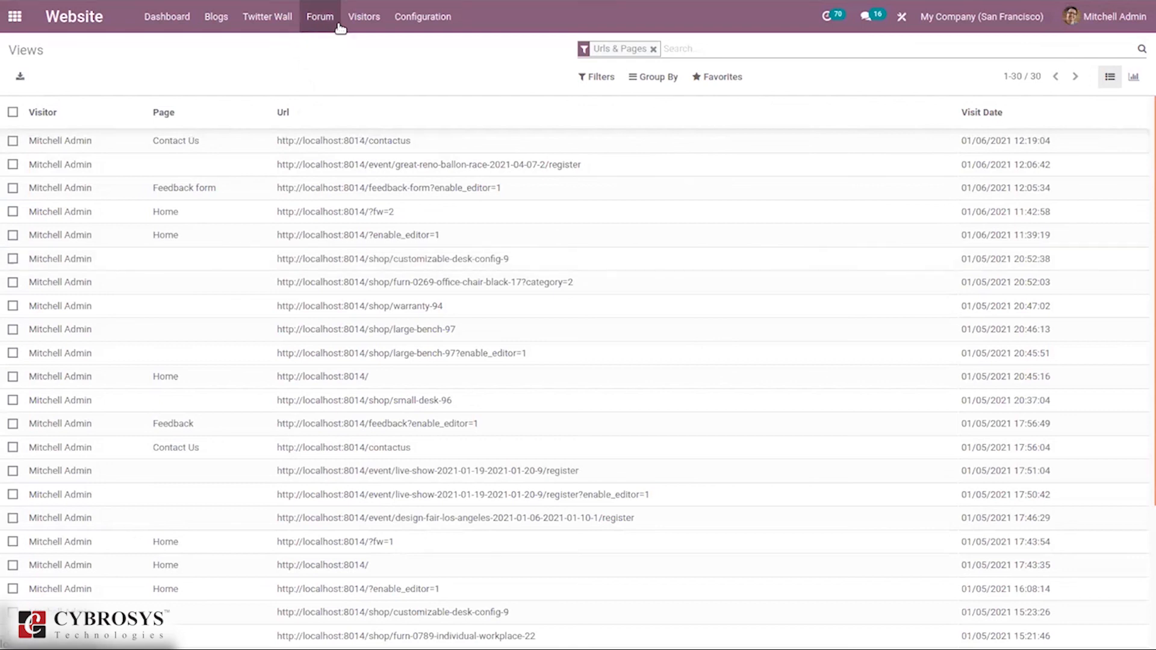
{"action": "mouse_move", "coordinate": [364, 19]}
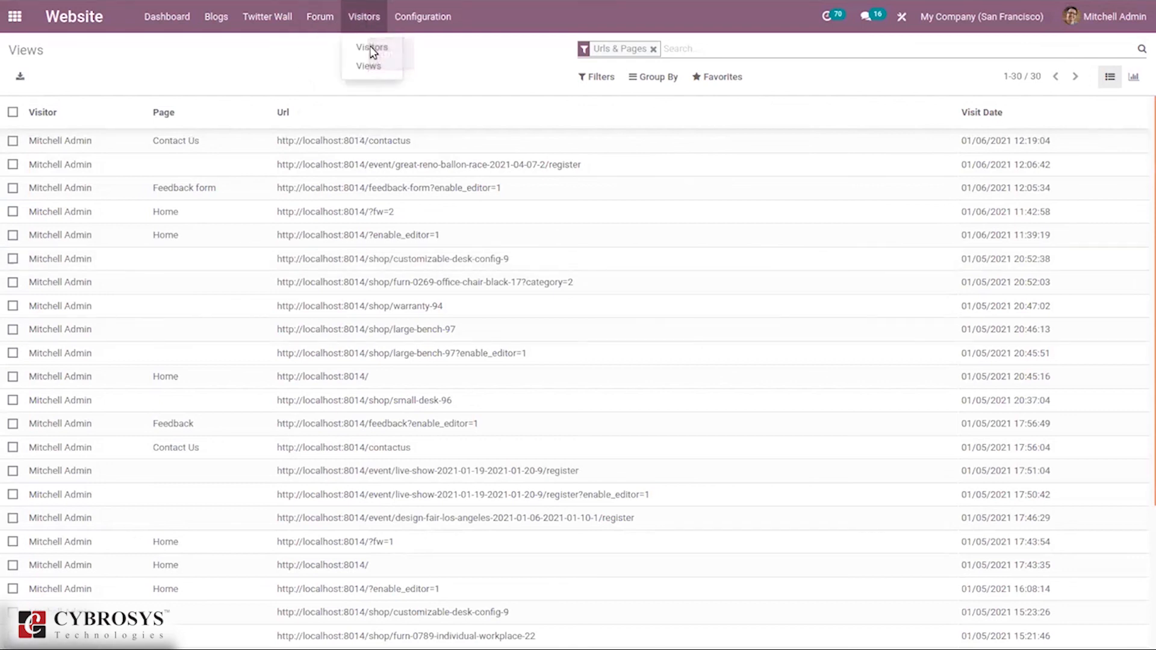
{"action": "left_click", "coordinate": [372, 48]}
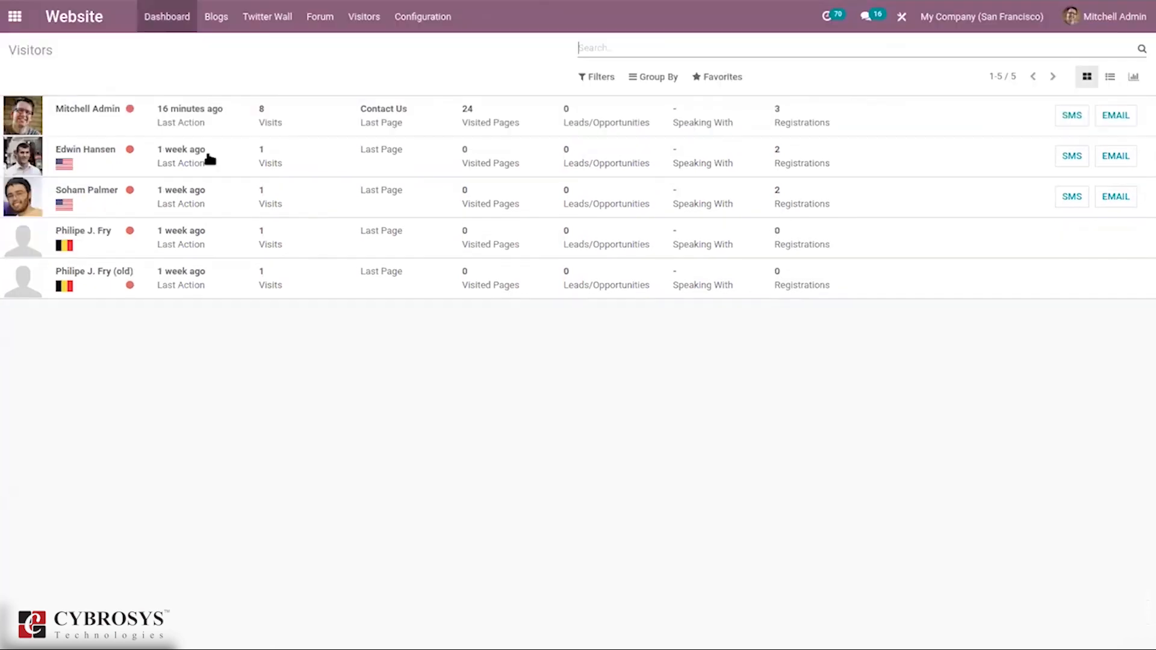
{"action": "left_click", "coordinate": [422, 24]}
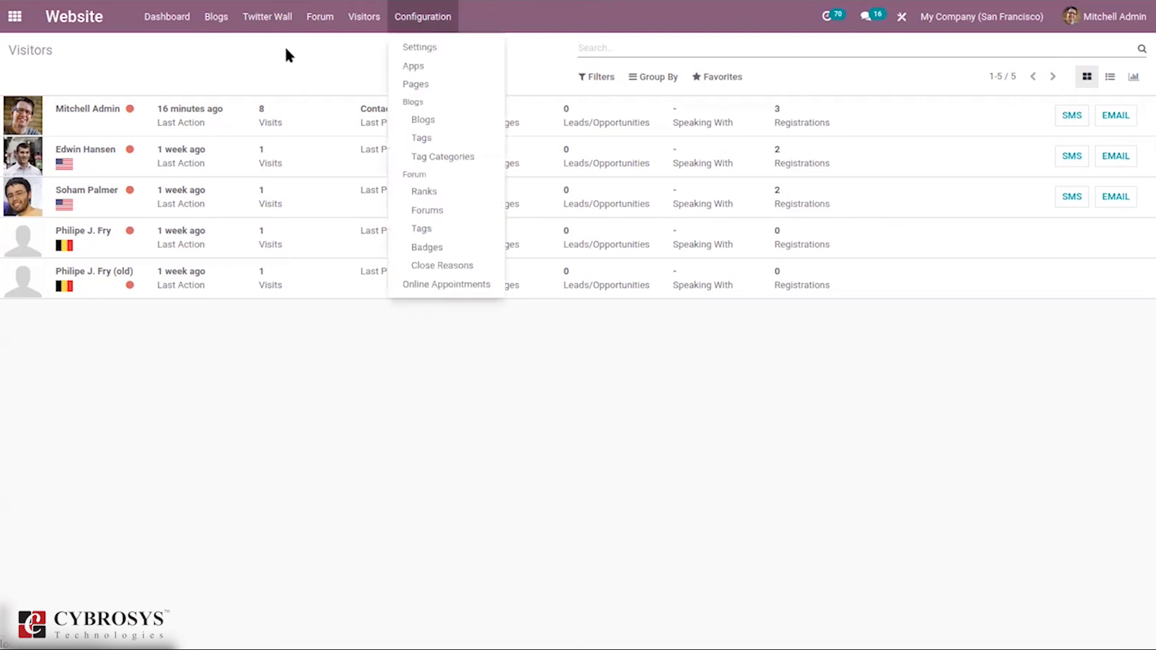
{"action": "left_click", "coordinate": [280, 50]}
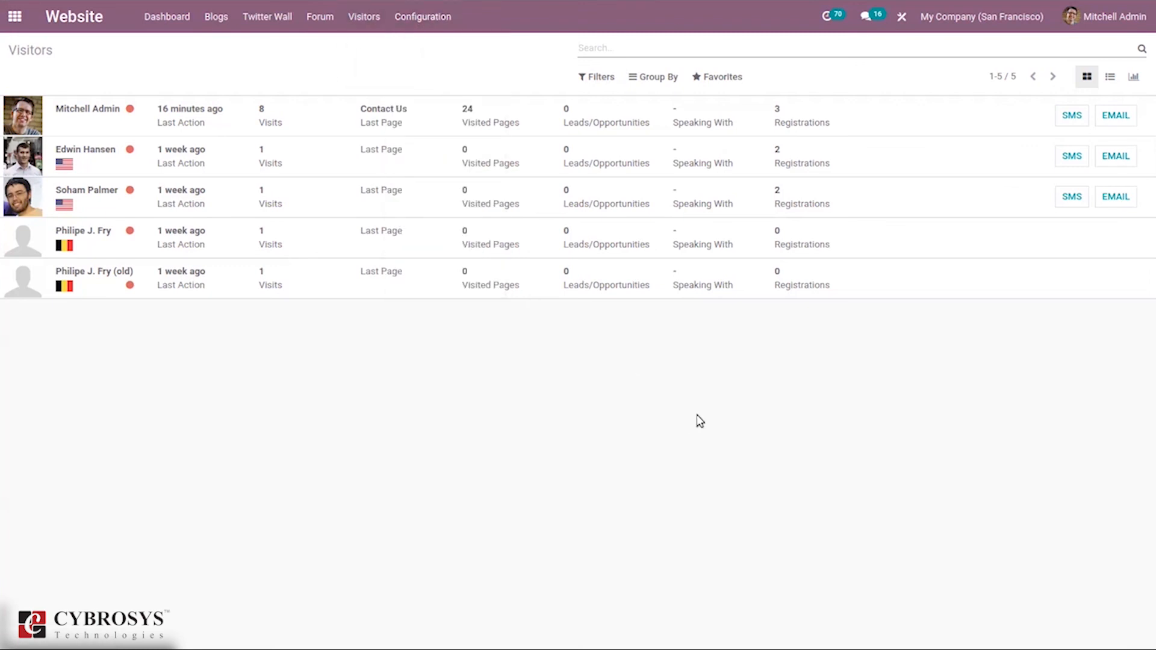